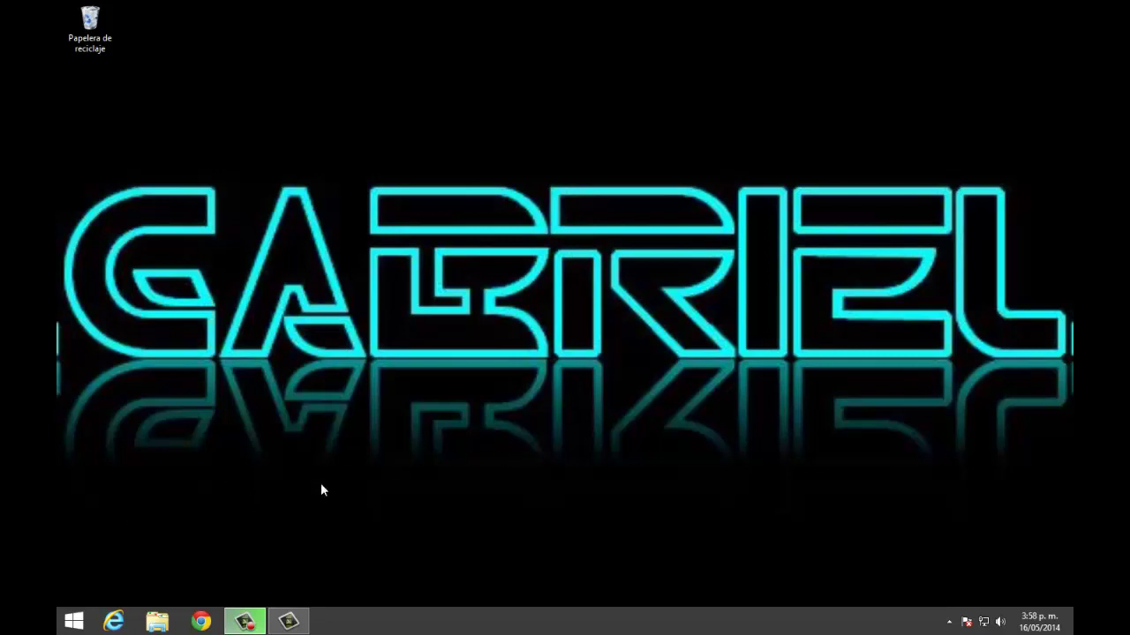
# - Launch Microsoft Word 2010 from a 'word 2010' Start screen search and maximize its window
pyautogui.click(74, 622)
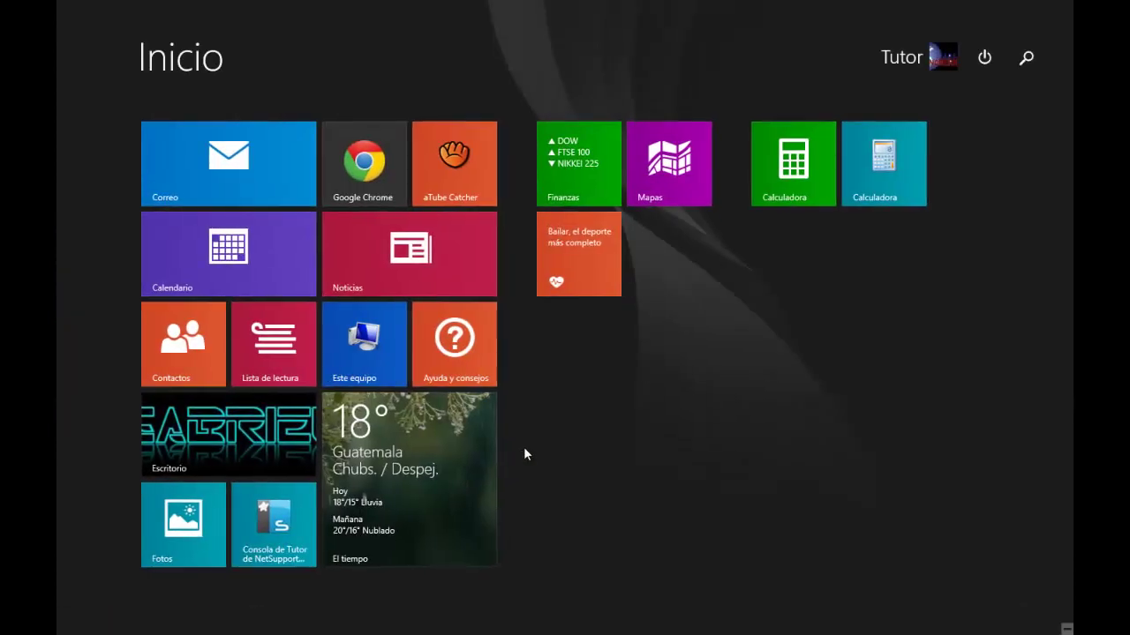
pyautogui.write('word 2010')
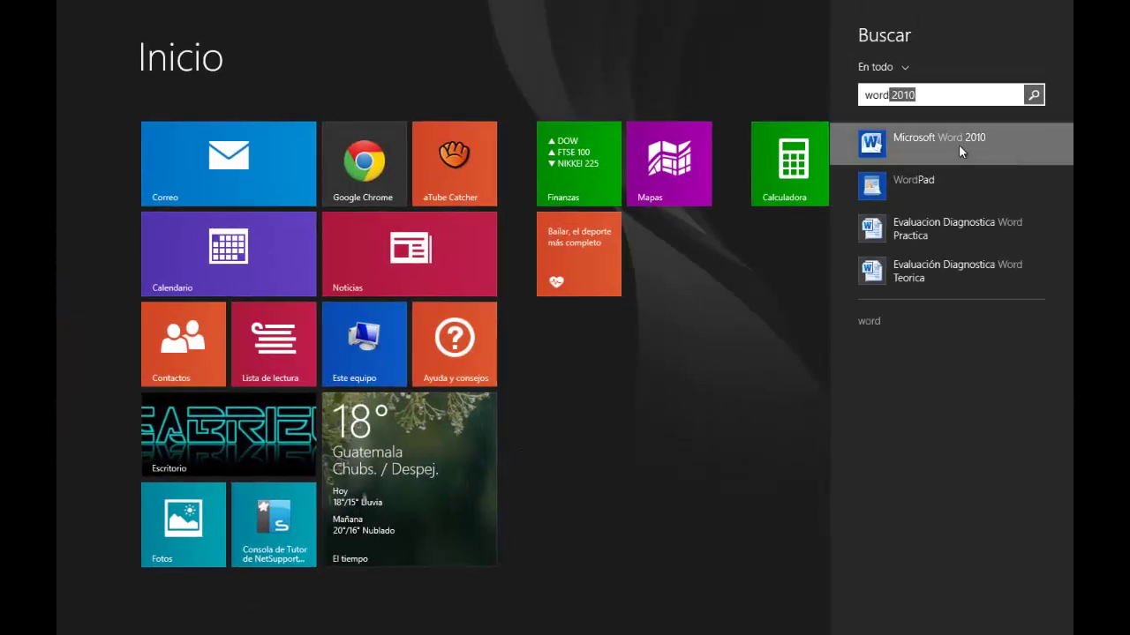
pyautogui.click(949, 149)
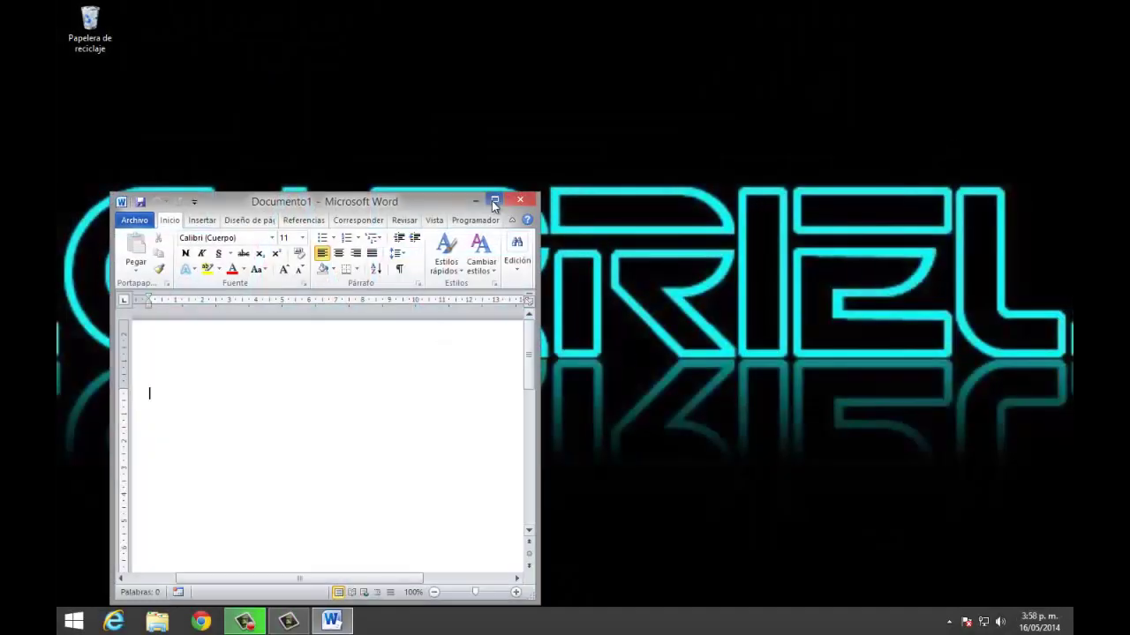
pyautogui.click(495, 200)
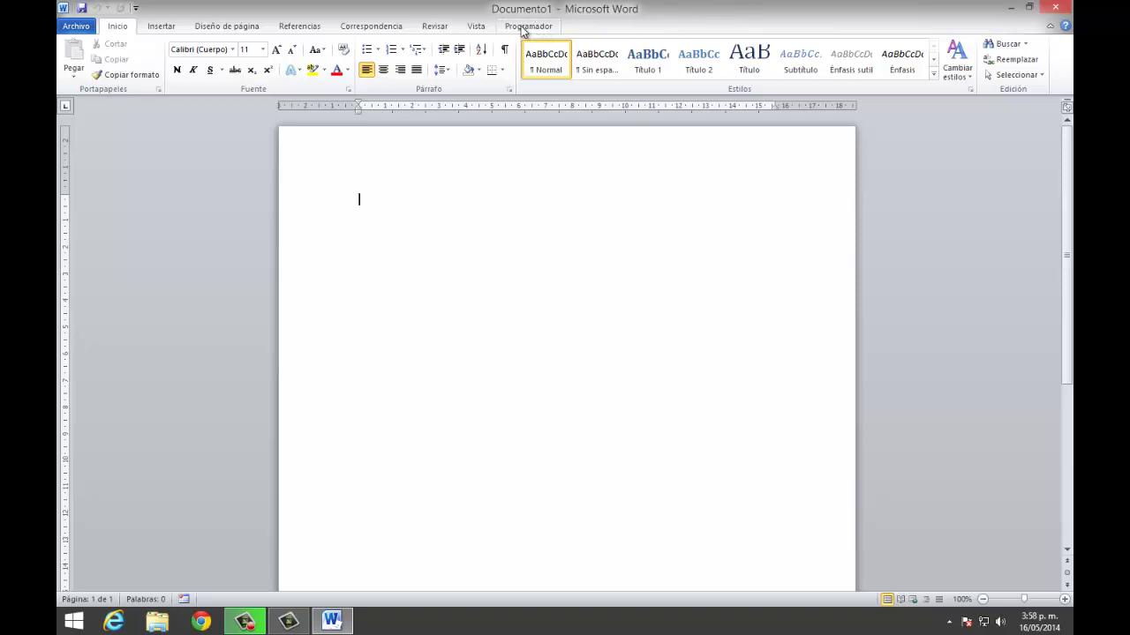
# - Insert an ActiveX Cuadro de texto from Programador's Herramientas heredadas and select it
pyautogui.click(523, 26)
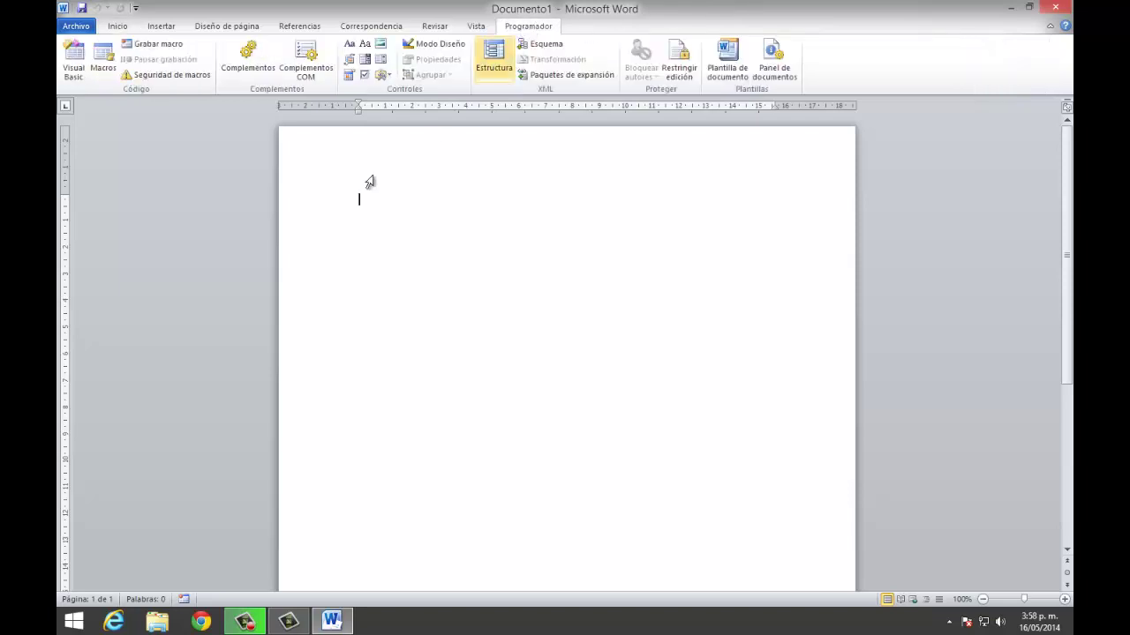
pyautogui.click(385, 76)
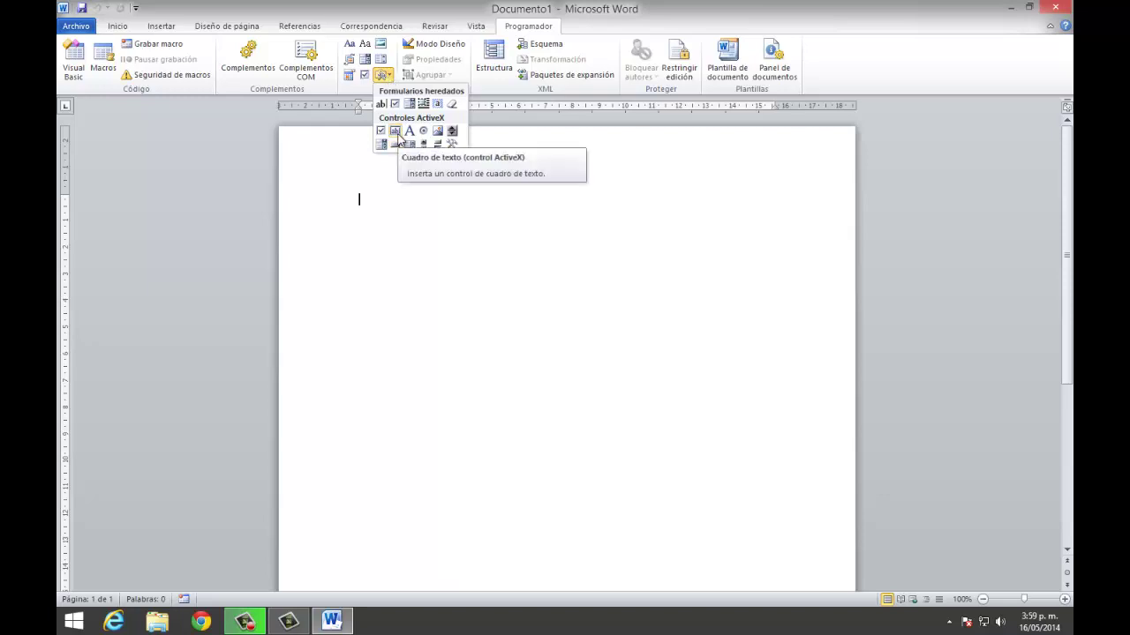
pyautogui.click(396, 133)
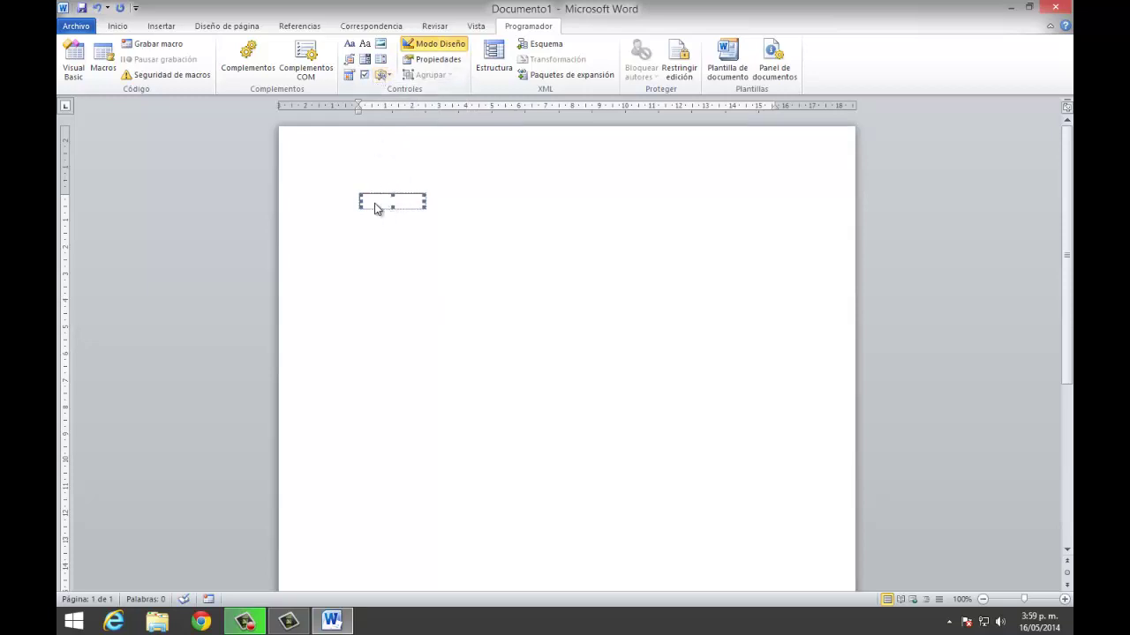
pyautogui.moveTo(376, 209); pyautogui.dragTo(570, 231)
pyautogui.click(470, 219)
pyautogui.click(389, 202)
pyautogui.click(497, 209)
pyautogui.click(374, 203)
# - Set the text box's wrapping to Delante del texto and move it right on the page
pyautogui.rightClick(381, 206)
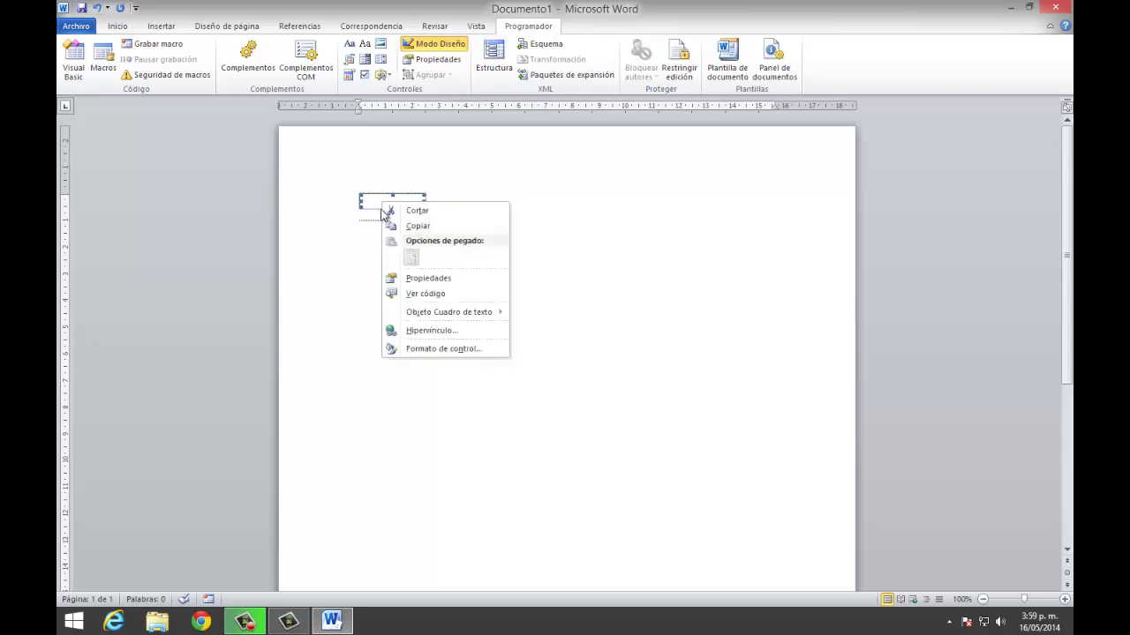
pyautogui.click(422, 349)
pyautogui.click(491, 167)
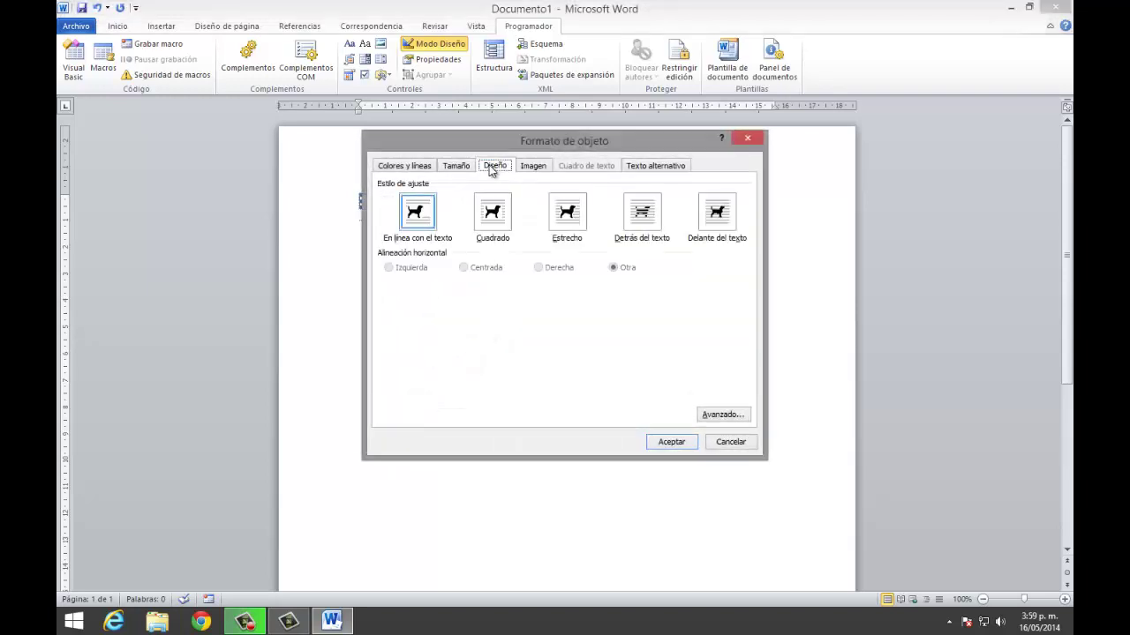
pyautogui.click(722, 213)
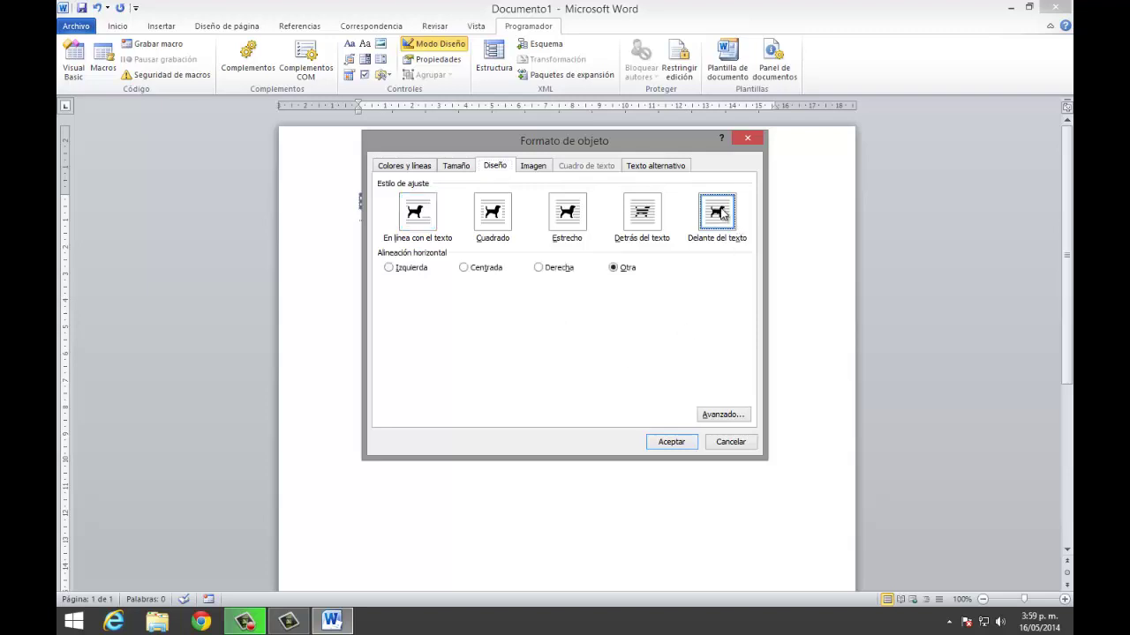
pyautogui.click(672, 442)
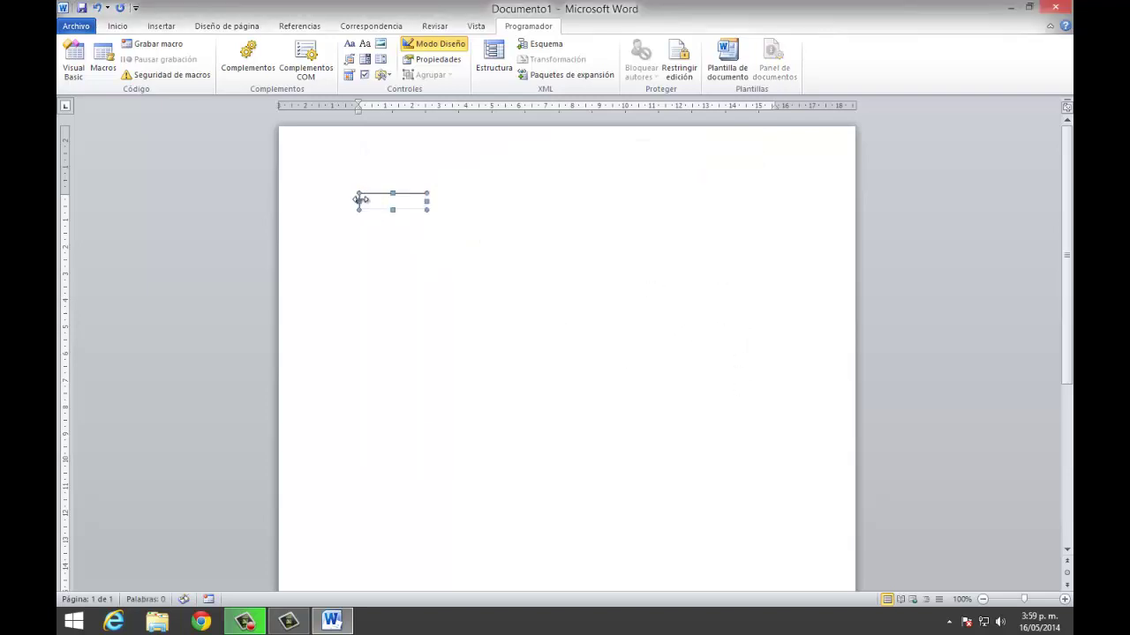
pyautogui.moveTo(413, 200)
pyautogui.mouseDown()
pyautogui.moveTo(670, 195)
pyautogui.moveTo(599, 227)
pyautogui.moveTo(616, 209)
pyautogui.mouseUp()
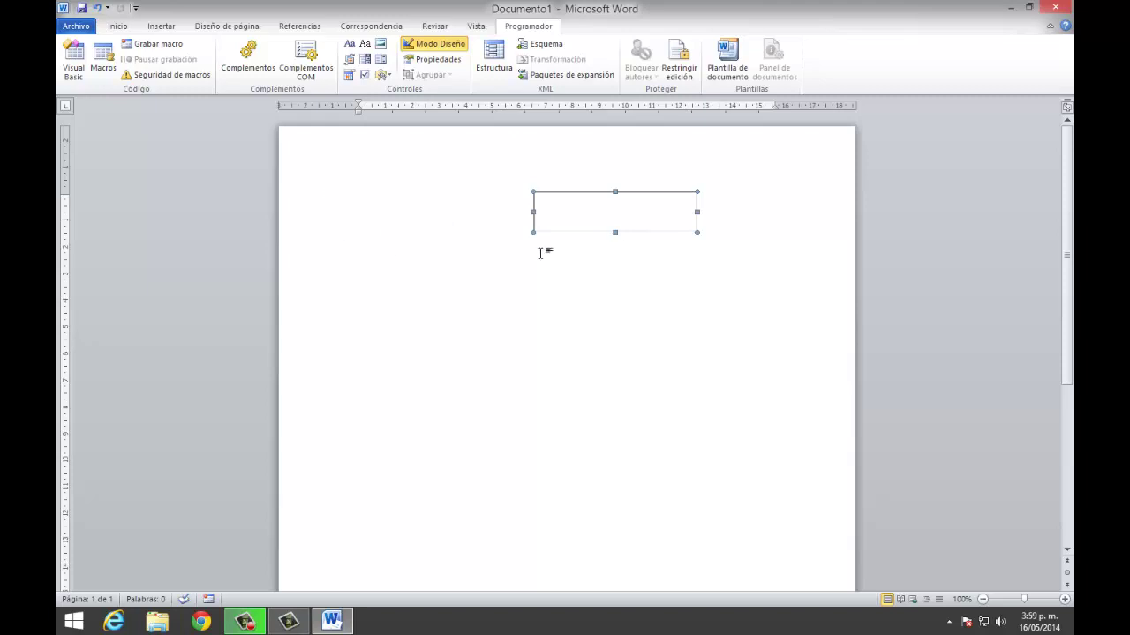
# - Turn off Modo Diseño, type sample text into the text box, then delete it
pyautogui.click(391, 77)
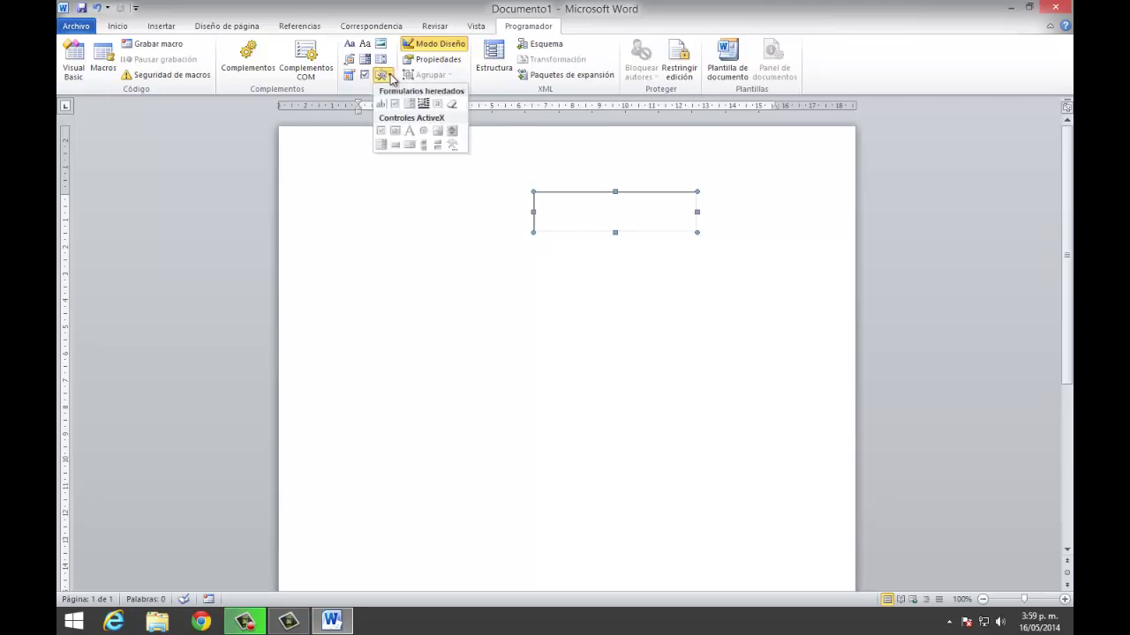
pyautogui.click(391, 78)
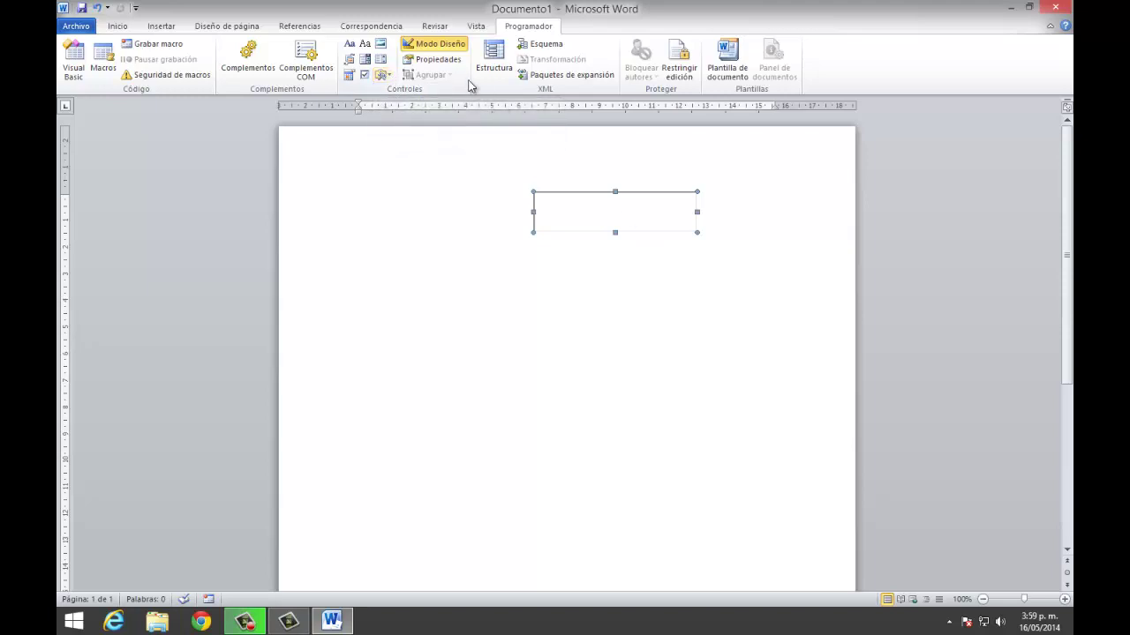
pyautogui.click(434, 48)
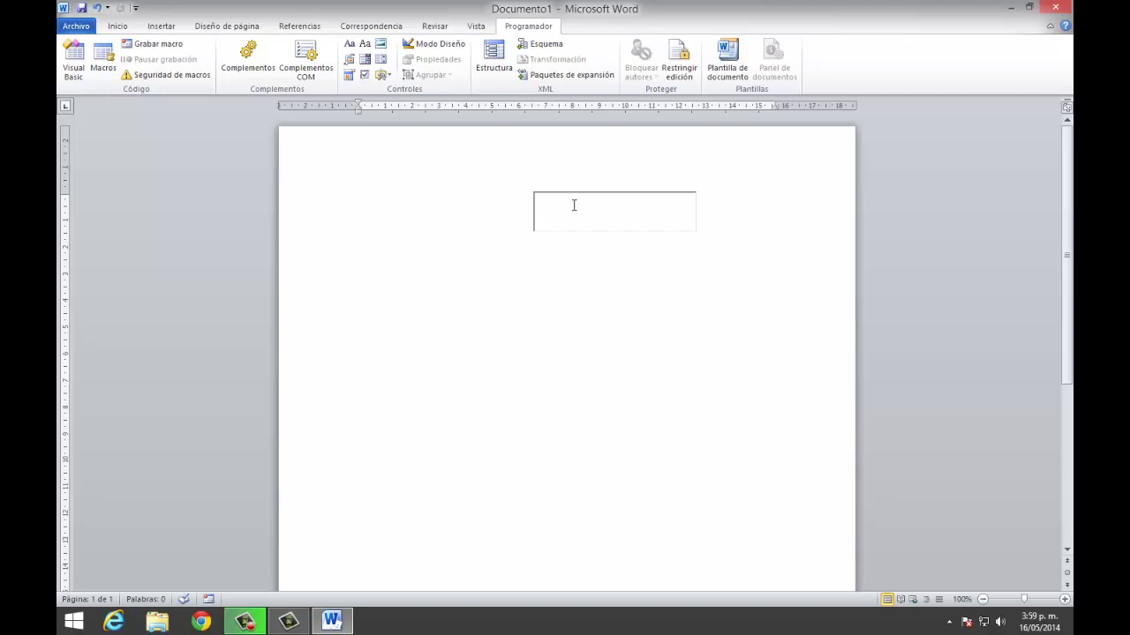
pyautogui.write('adfadfad')
pyautogui.write('fadfjañdkfajdlñfkja')
pyautogui.moveTo(674, 205); pyautogui.dragTo(515, 205)
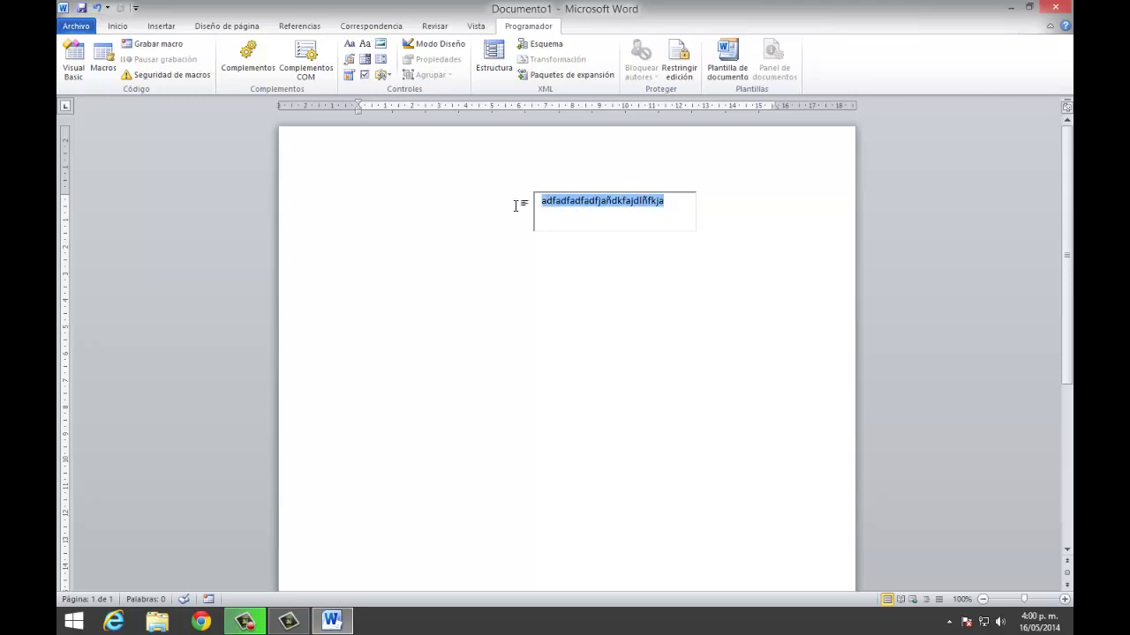
pyautogui.press('Delete')
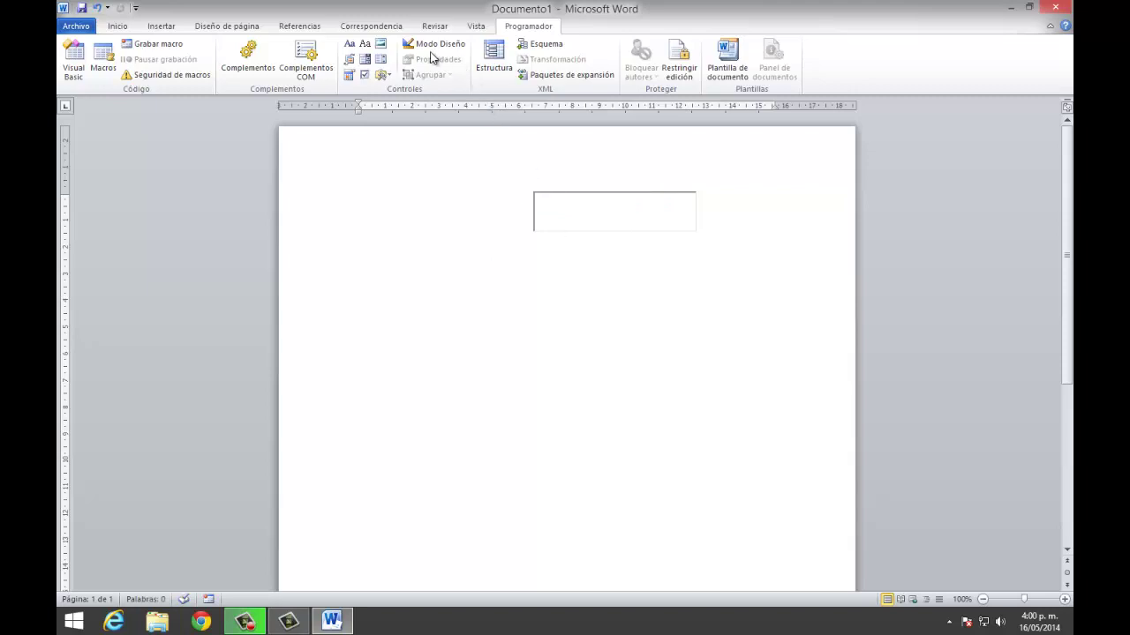
# - Turn Modo Diseño back on and move the text box further down the page
pyautogui.click(408, 46)
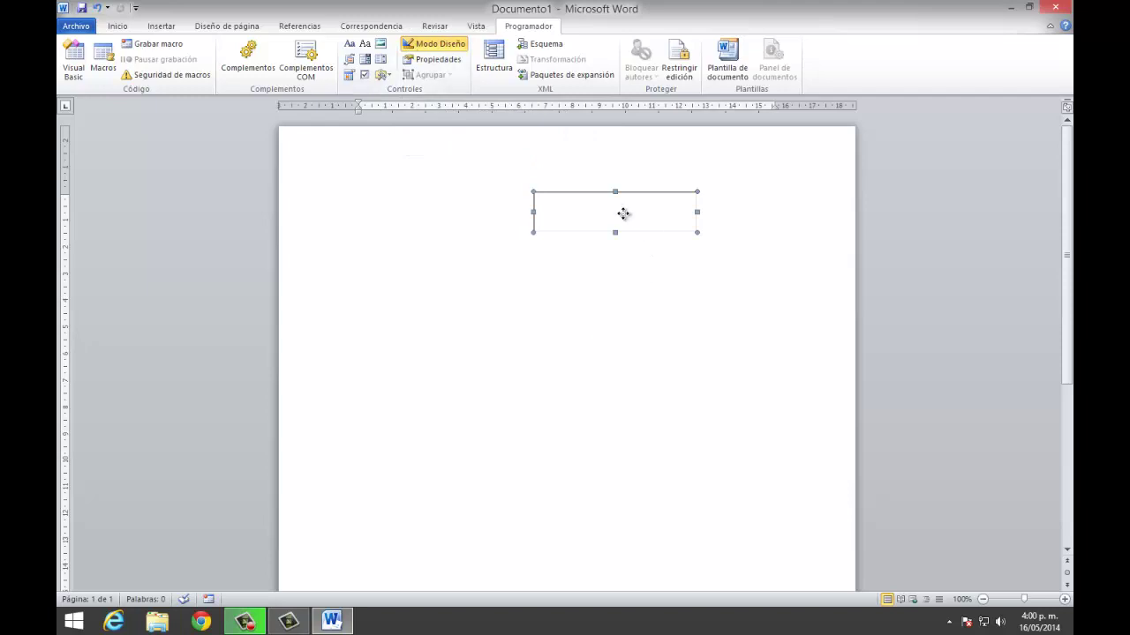
pyautogui.moveTo(615, 218)
pyautogui.mouseDown()
pyautogui.moveTo(550, 392)
pyautogui.moveTo(623, 278)
pyautogui.mouseUp()
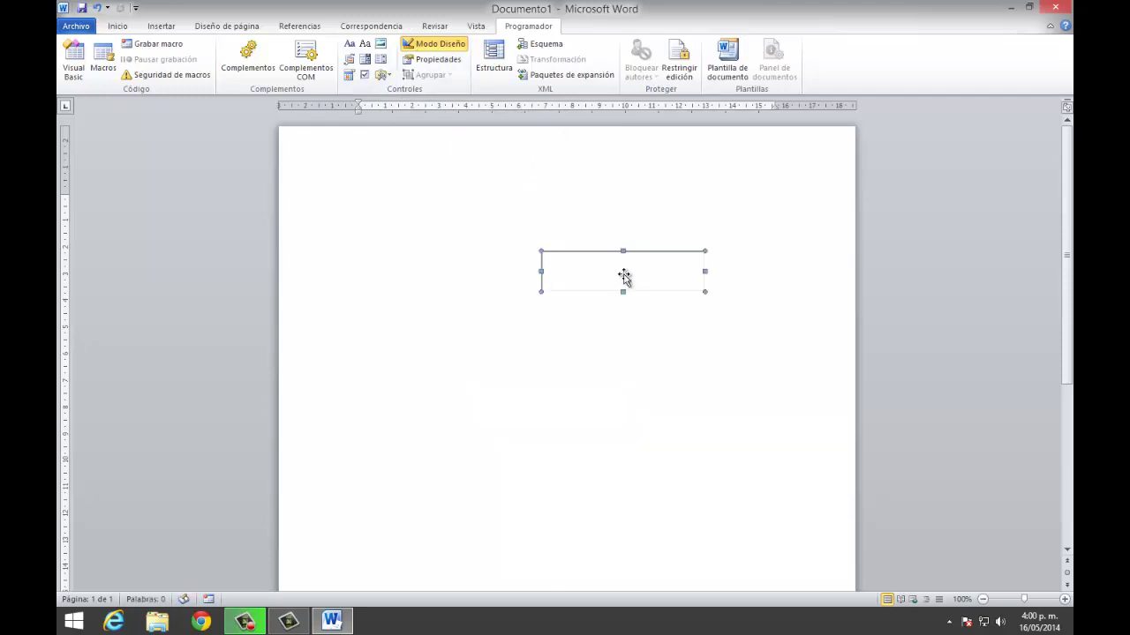
pyautogui.scroll(-2, 587, 336)
pyautogui.scroll(2, 601, 261)
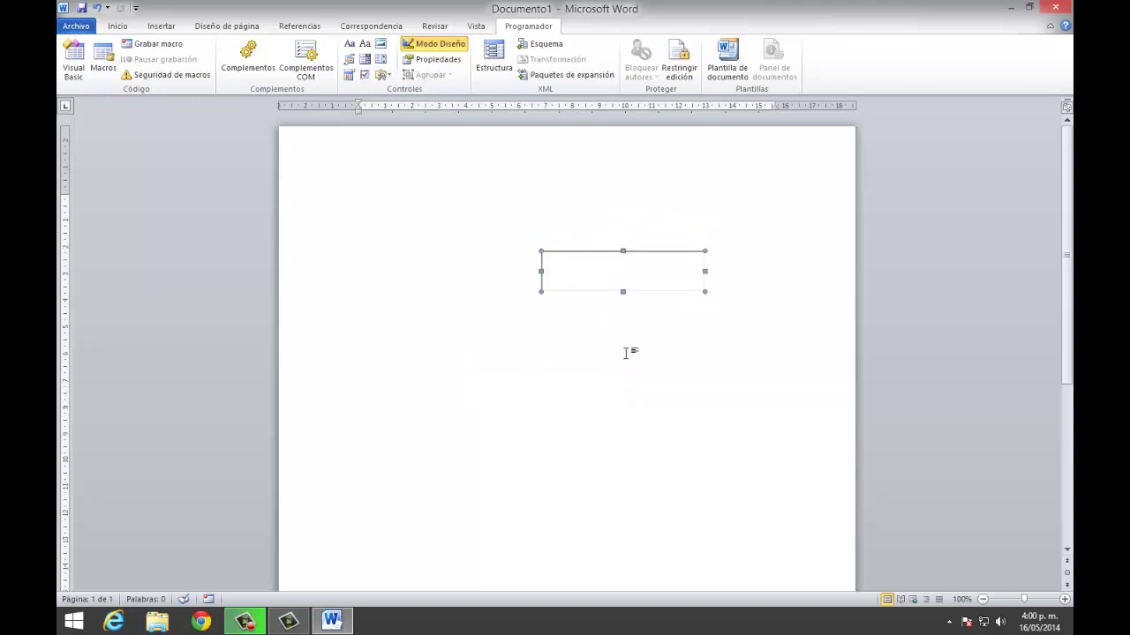
# - Copy the text box, paste two copies, and stack all three in a column
pyautogui.rightClick(618, 274)
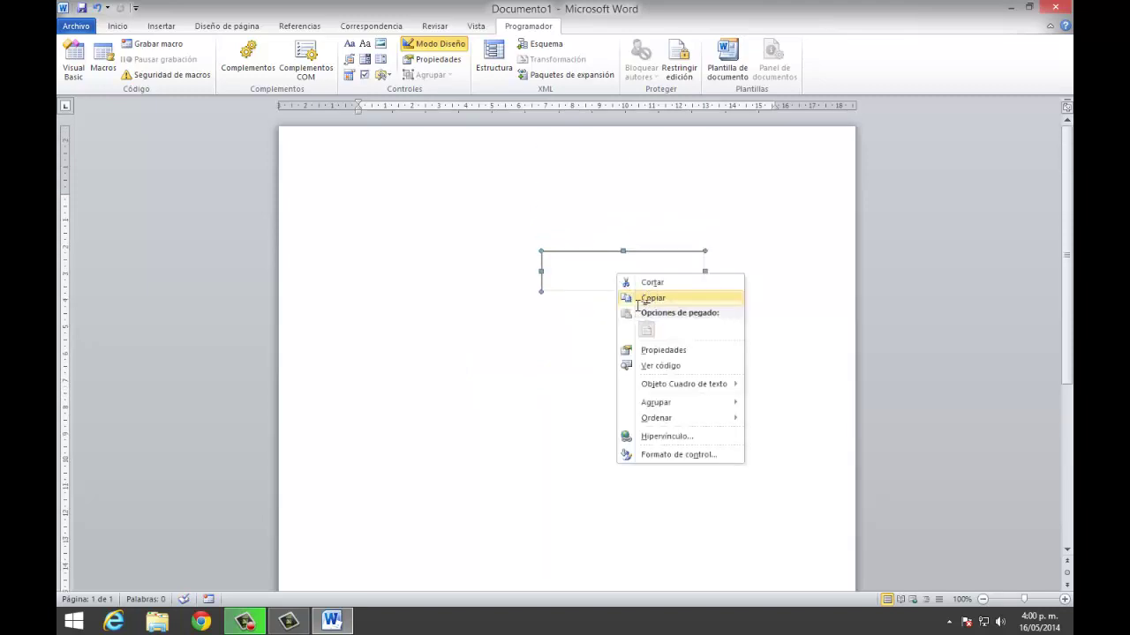
pyautogui.click(652, 299)
pyautogui.rightClick(567, 336)
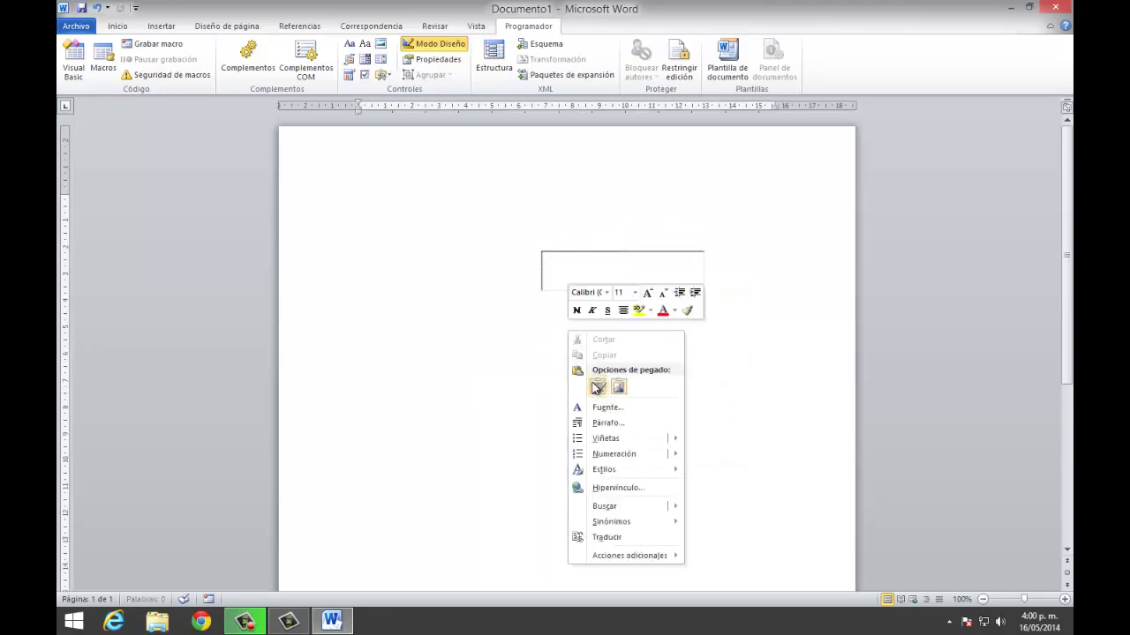
pyautogui.click(551, 366)
pyautogui.hotkey('ctrl', 'v')
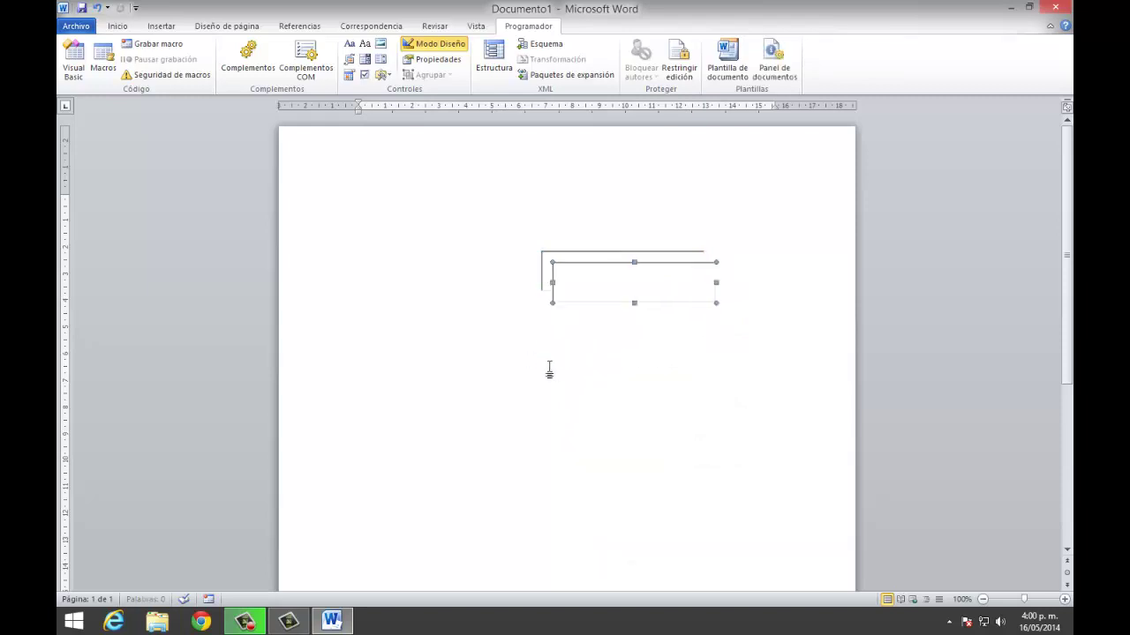
pyautogui.hotkey('ctrl', 'v')
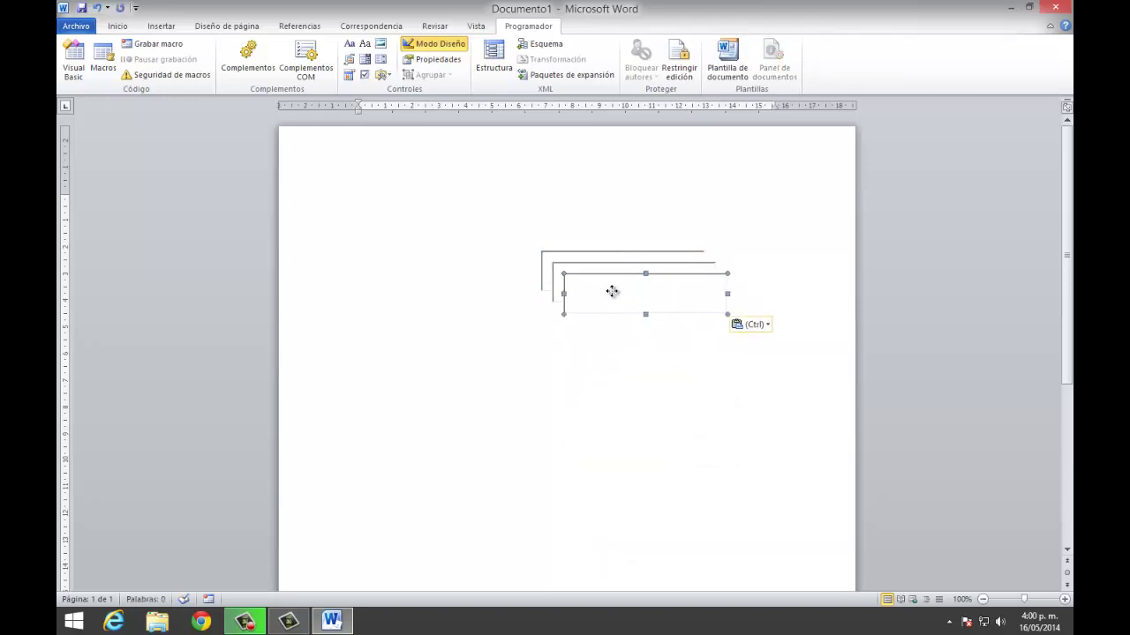
pyautogui.moveTo(613, 293); pyautogui.dragTo(592, 422)
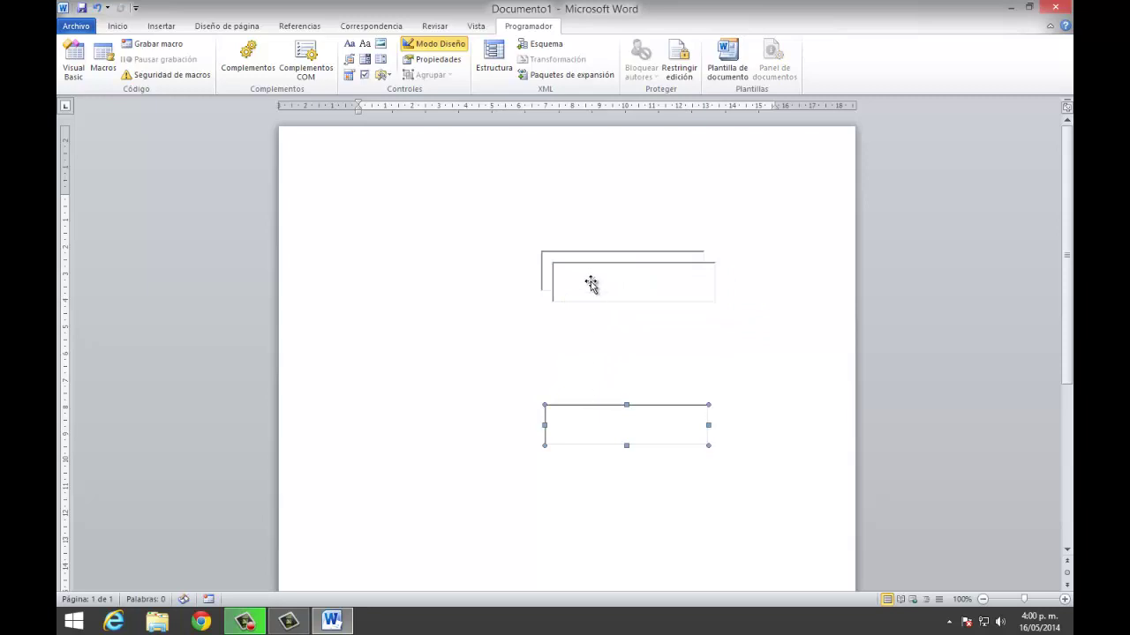
pyautogui.moveTo(588, 282)
pyautogui.mouseDown()
pyautogui.moveTo(581, 347)
pyautogui.moveTo(577, 333)
pyautogui.mouseUp()
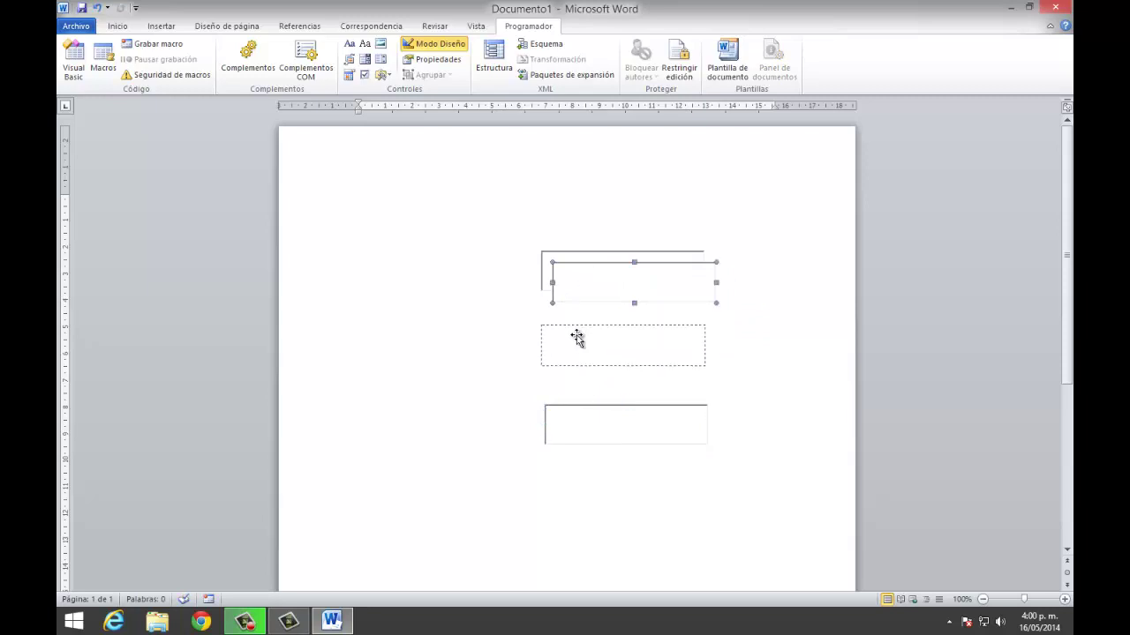
pyautogui.click(476, 297)
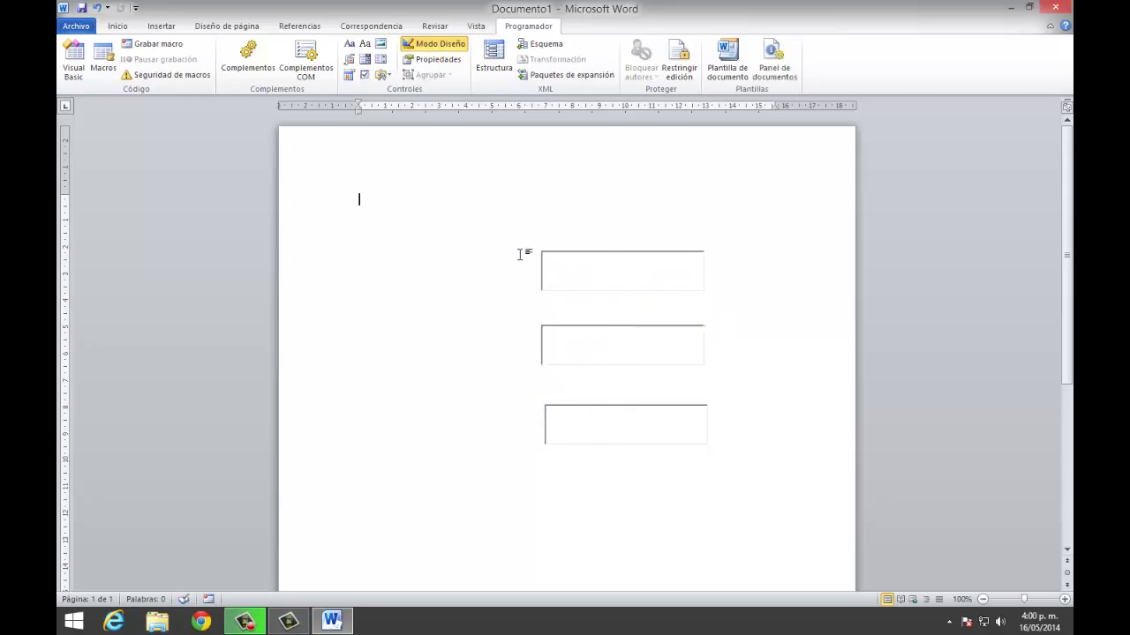
# - Insert an ActiveX label, set it to Delante del texto, and place it beside the first box
pyautogui.click(382, 75)
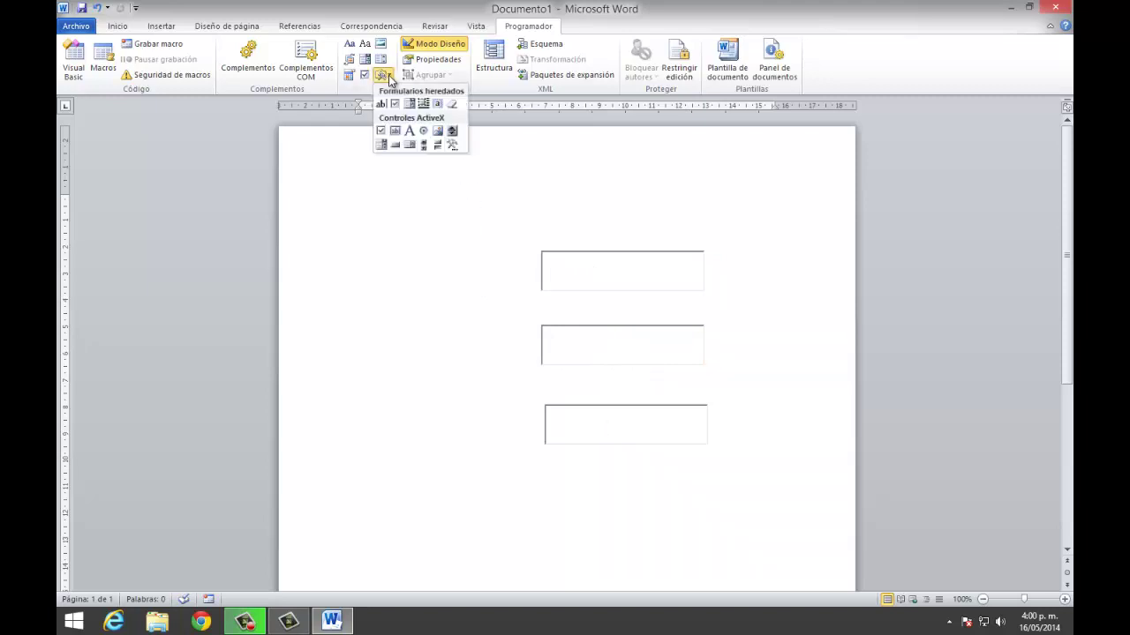
pyautogui.click(408, 132)
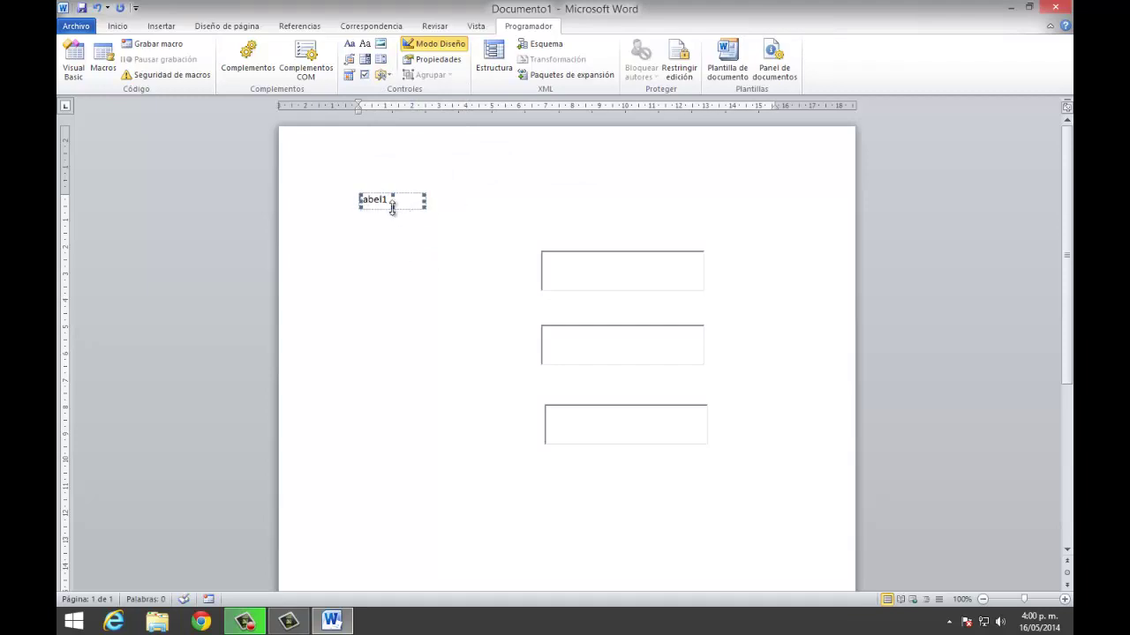
pyautogui.rightClick(386, 203)
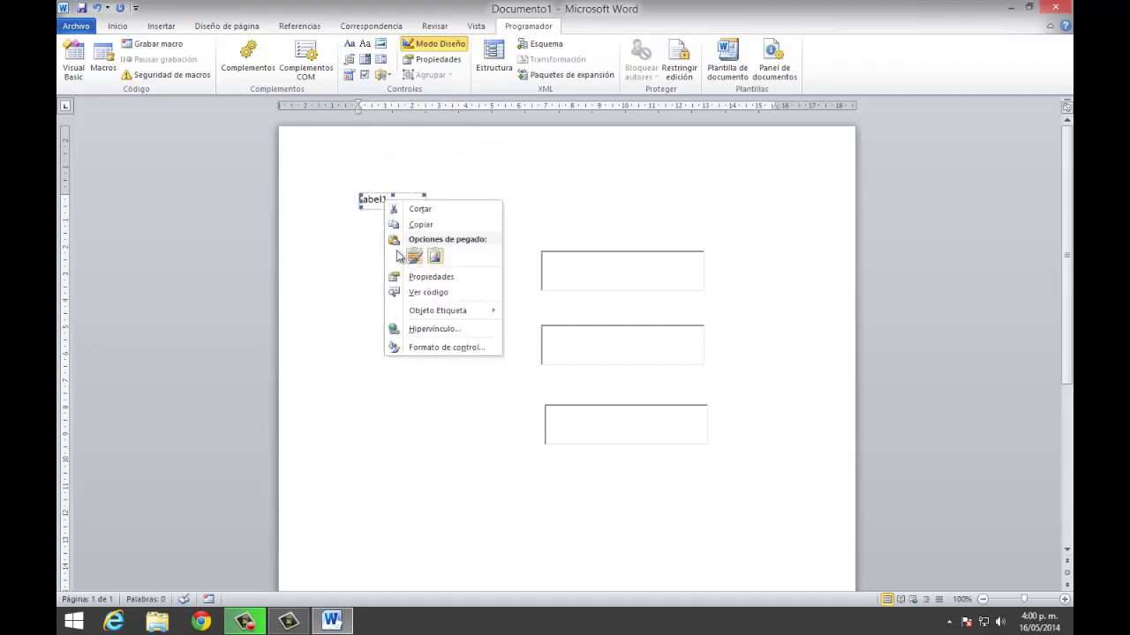
pyautogui.click(434, 348)
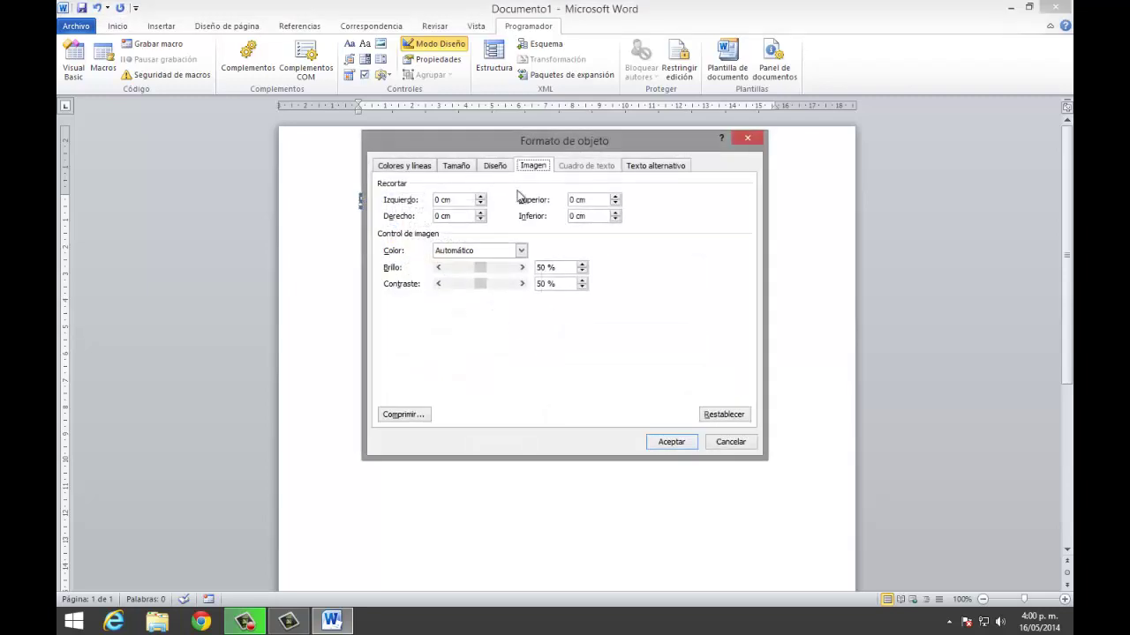
pyautogui.click(496, 166)
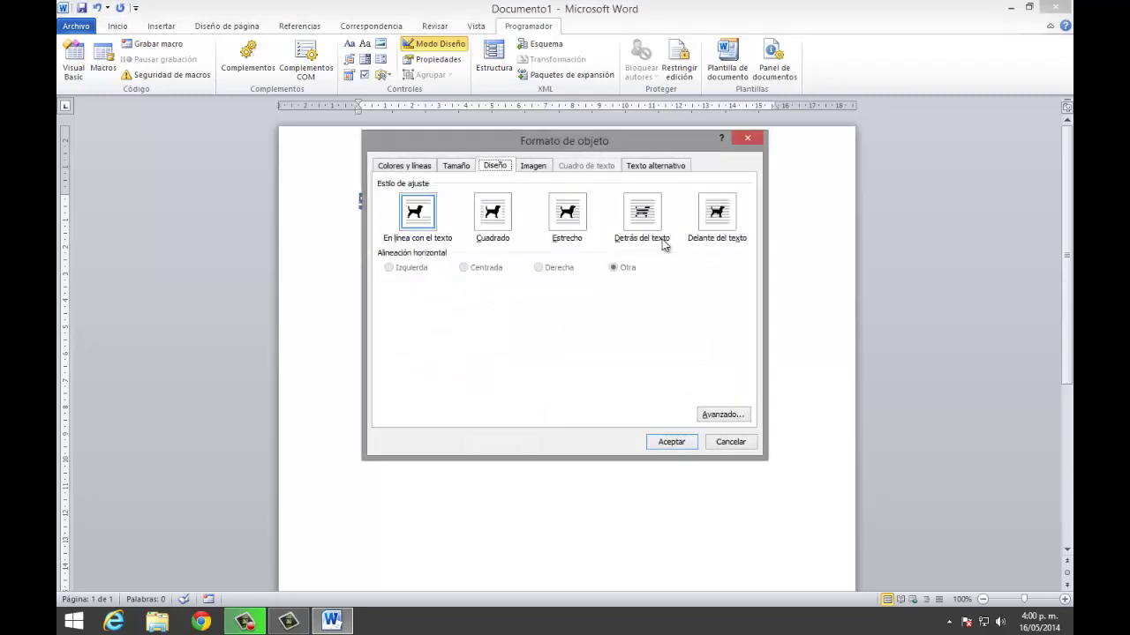
pyautogui.click(720, 218)
pyautogui.click(671, 441)
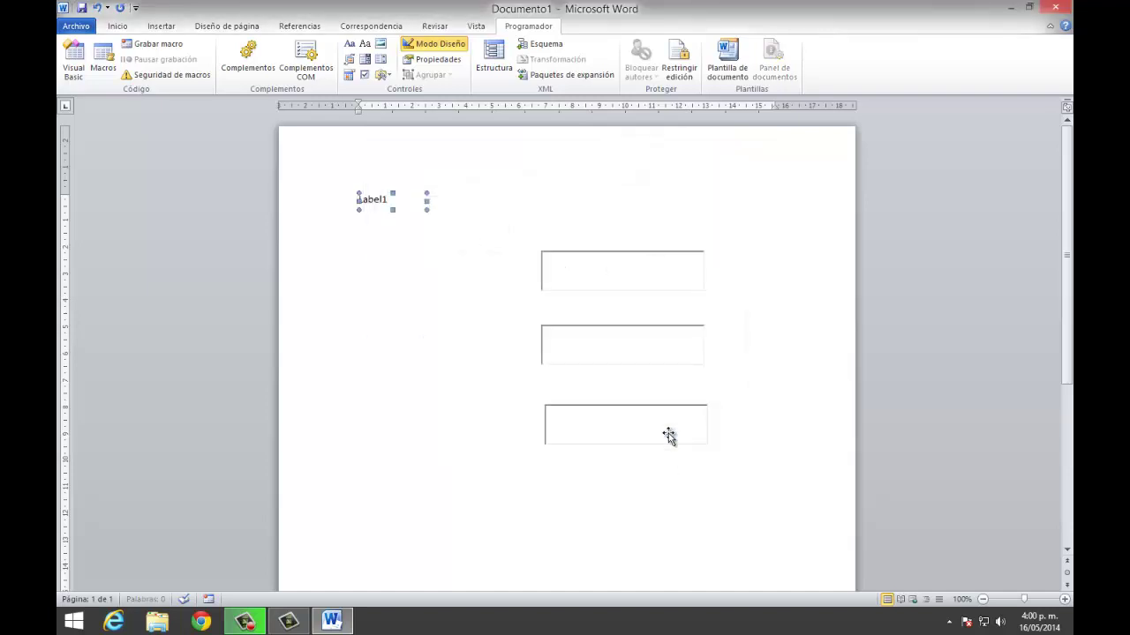
pyautogui.moveTo(394, 207); pyautogui.dragTo(398, 267)
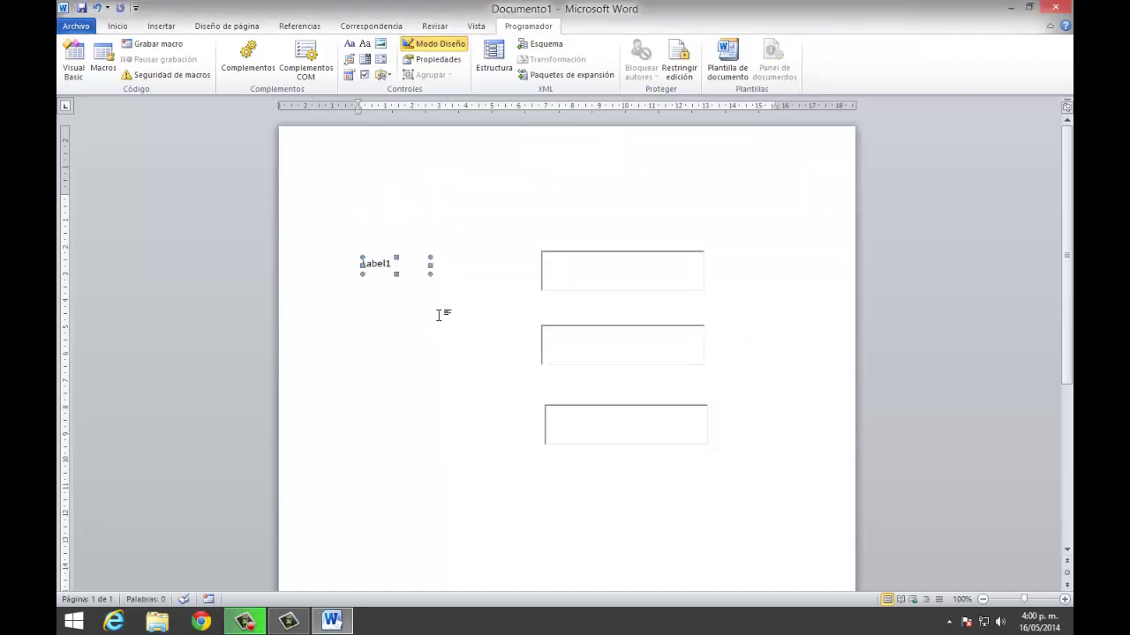
# - Paste two label copies beside the second and bottom text boxes
pyautogui.hotkey('ctrl', 'v')
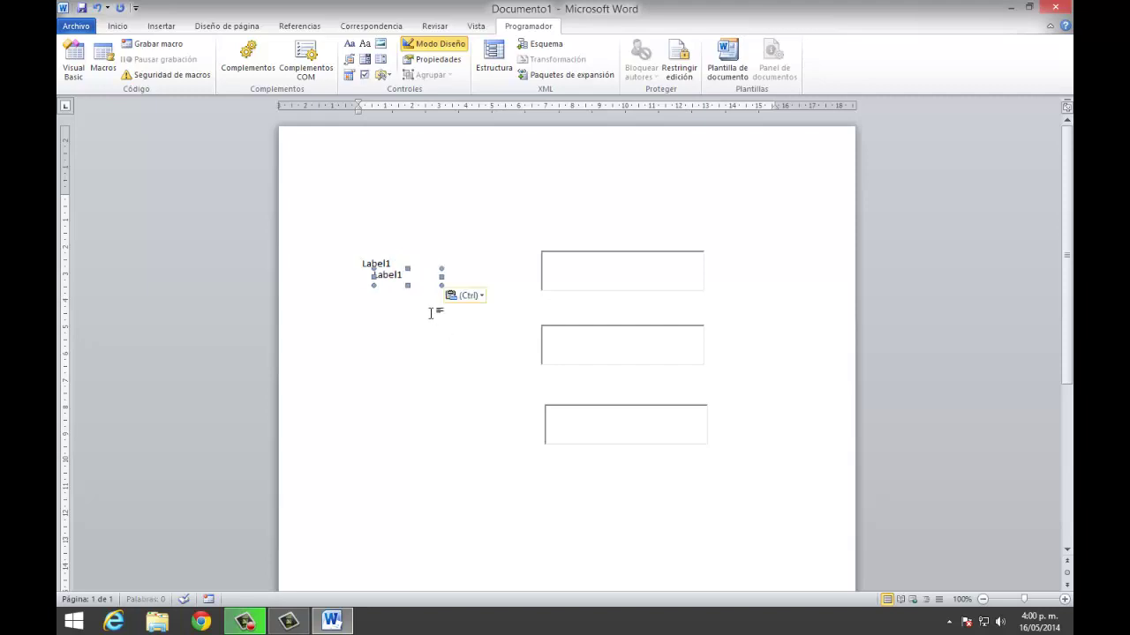
pyautogui.moveTo(415, 280); pyautogui.dragTo(406, 344)
pyautogui.moveTo(424, 280); pyautogui.dragTo(415, 425)
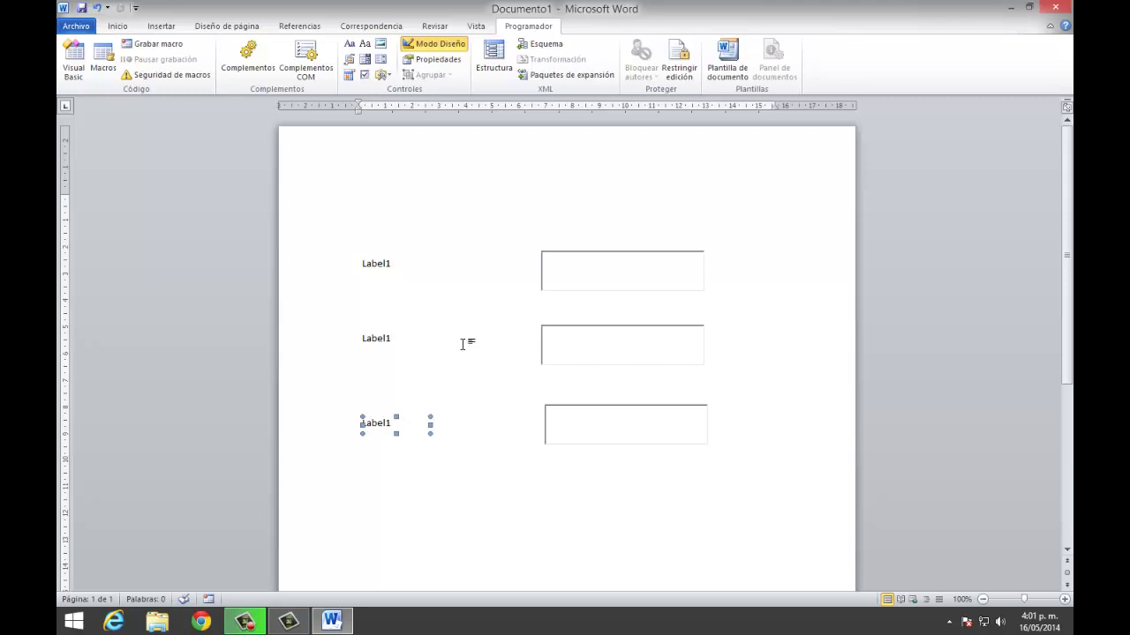
pyautogui.click(609, 261)
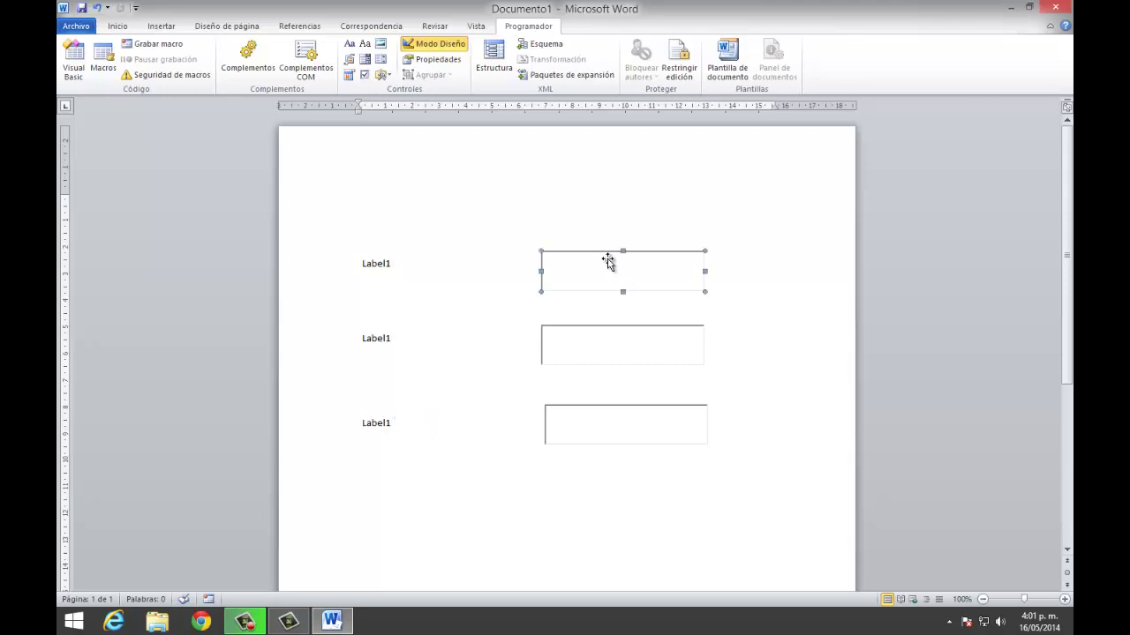
pyautogui.click(627, 347)
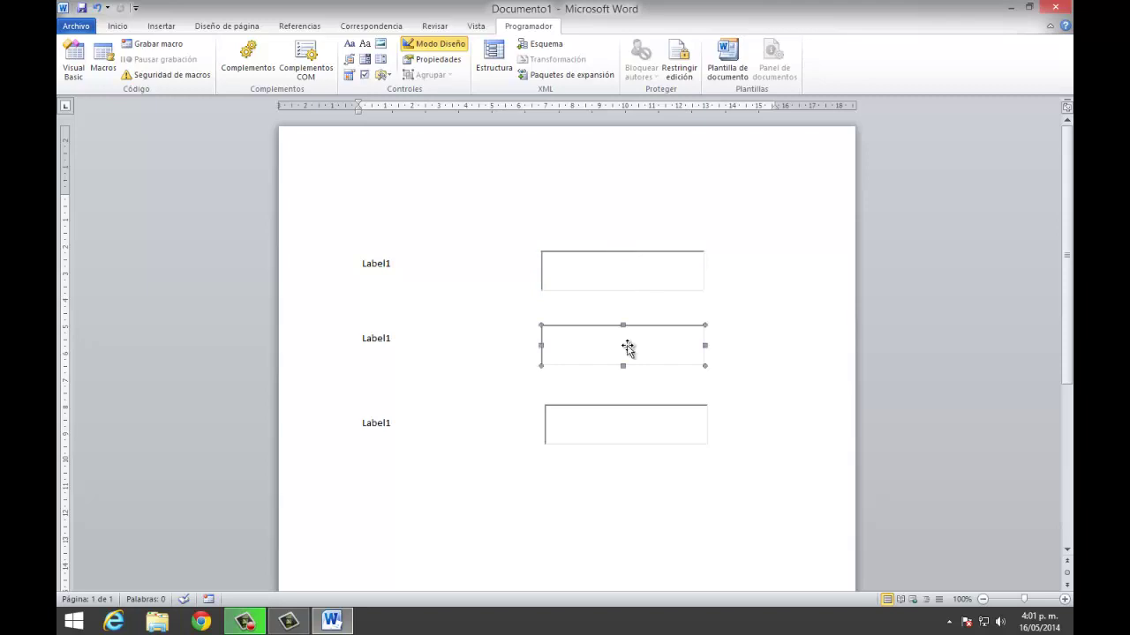
pyautogui.click(601, 425)
# - Open the Propiedades panel and change the first label's Caption to Dato 1
pyautogui.click(425, 62)
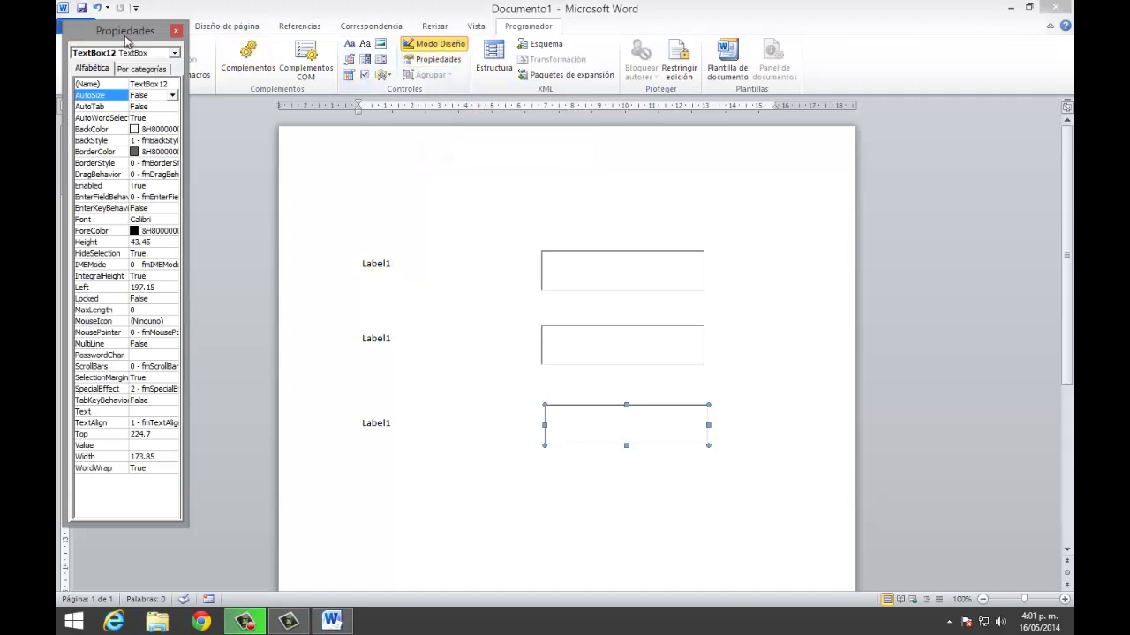
pyautogui.moveTo(126, 40); pyautogui.dragTo(130, 91)
pyautogui.moveTo(127, 98); pyautogui.dragTo(124, 100)
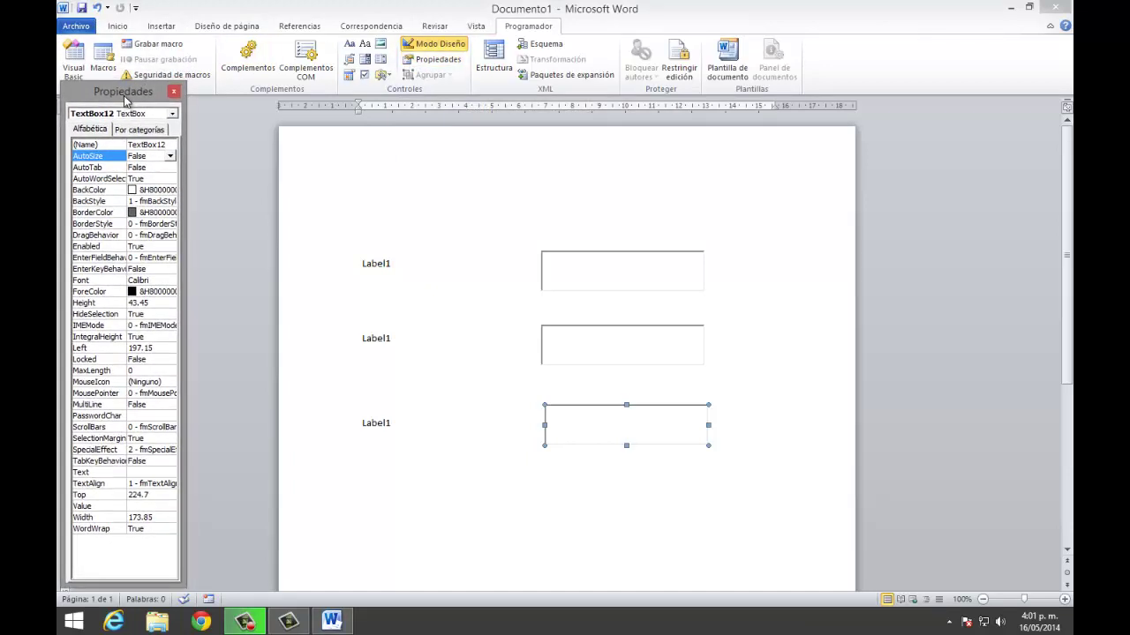
pyautogui.click(389, 267)
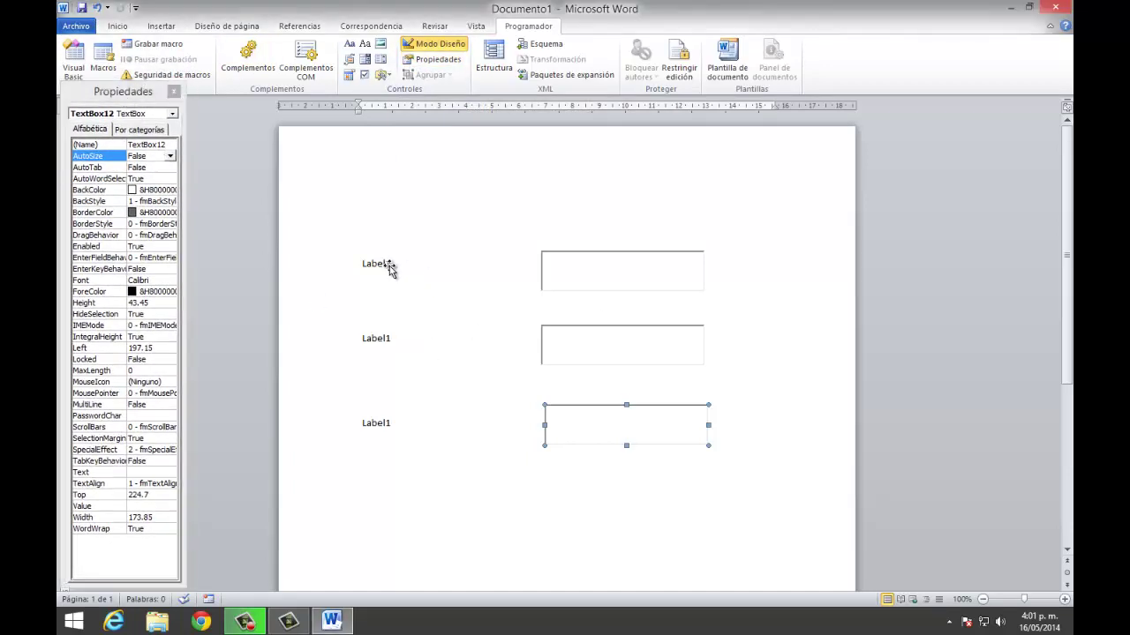
pyautogui.click(383, 263)
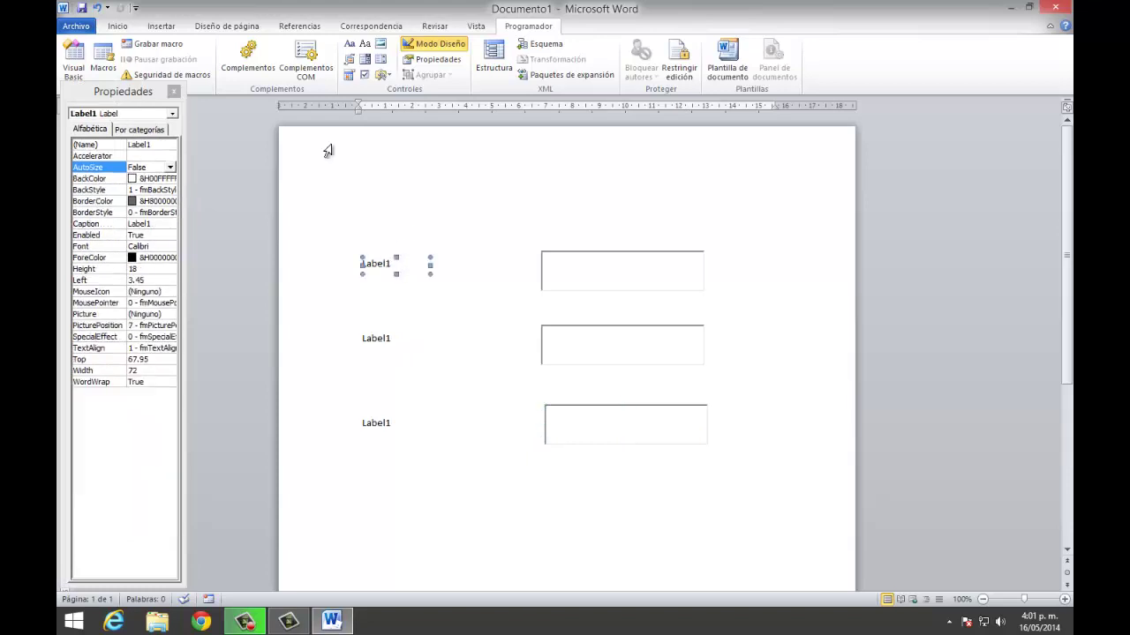
pyautogui.click(153, 224)
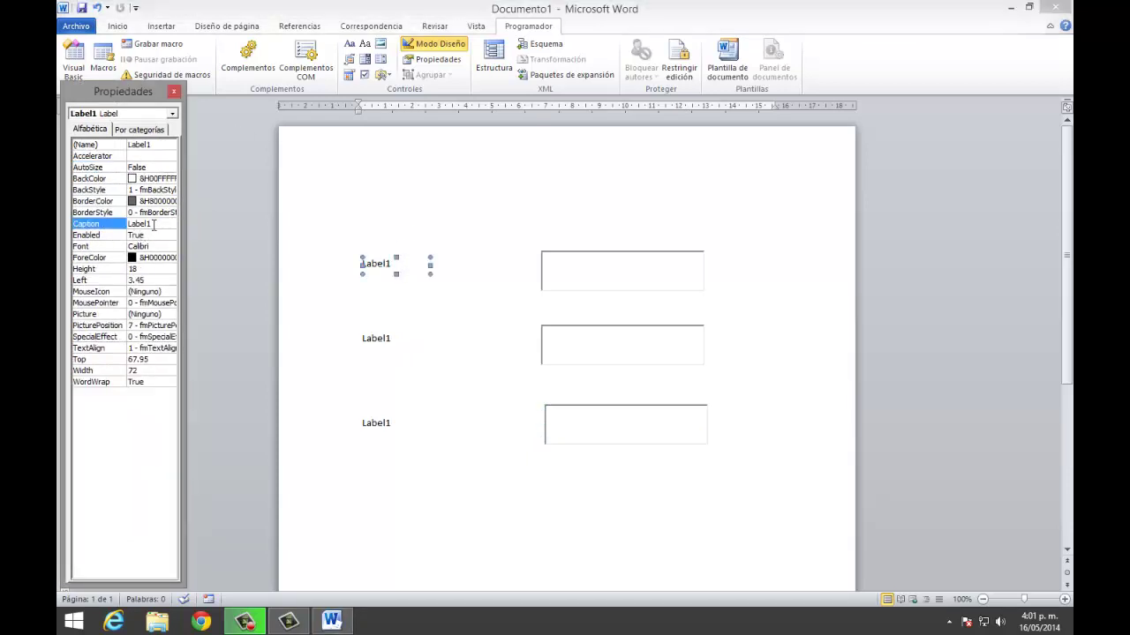
pyautogui.hotkey('shift', 'Home')
pyautogui.press('BackSpace')
pyautogui.click(373, 338)
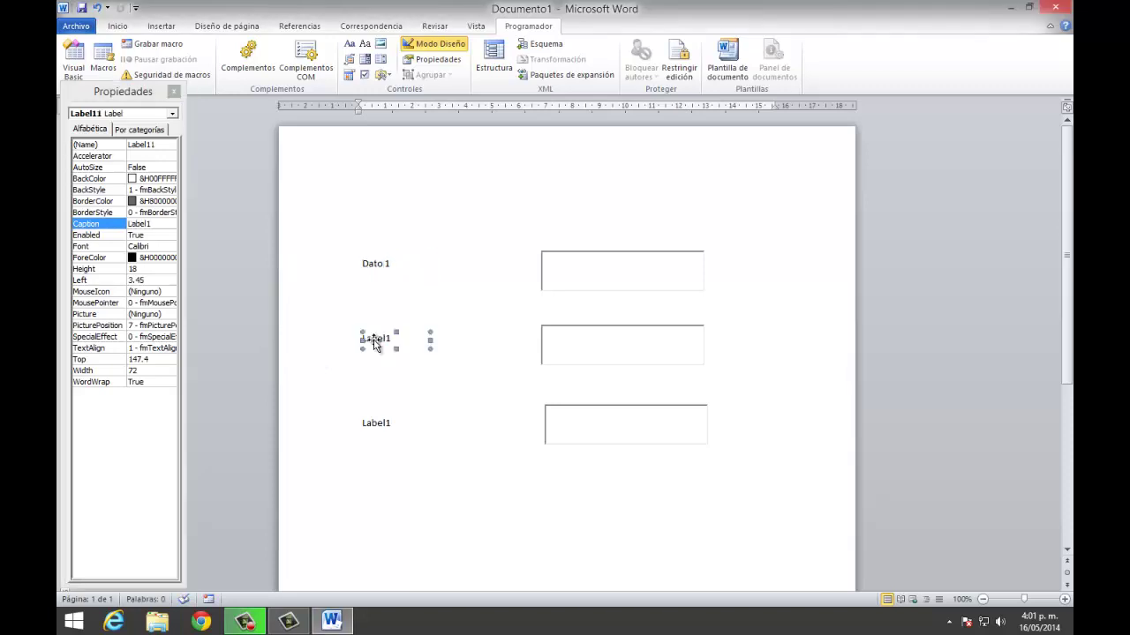
# - Set the other two labels' Captions to Dato 2 and Resultado
pyautogui.click(160, 223)
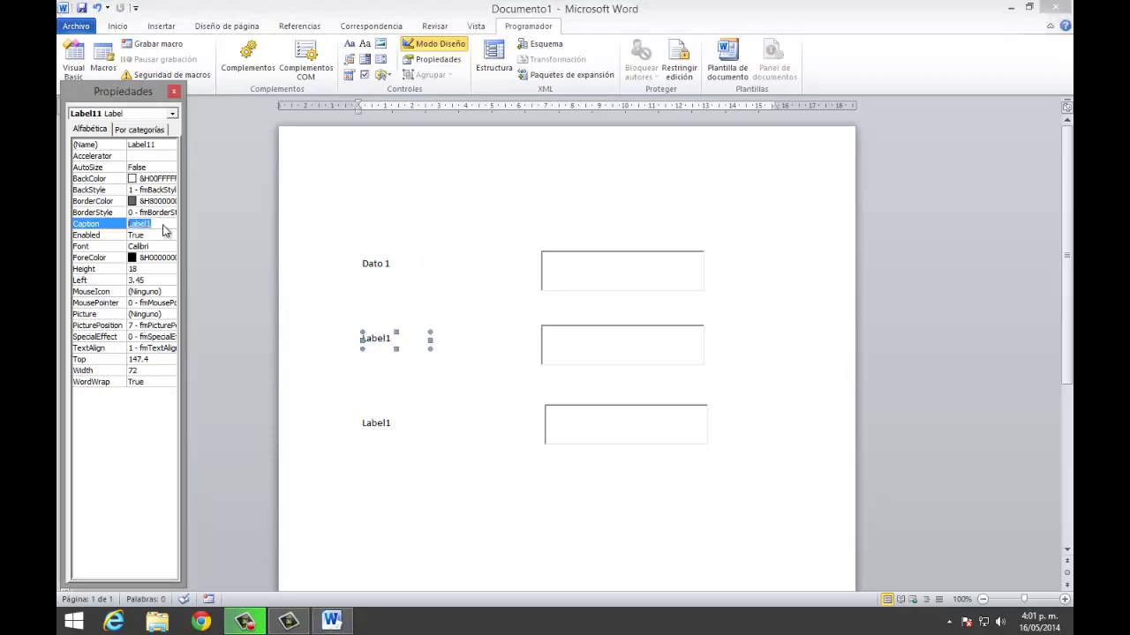
pyautogui.write('Dato 2')
pyautogui.click(380, 424)
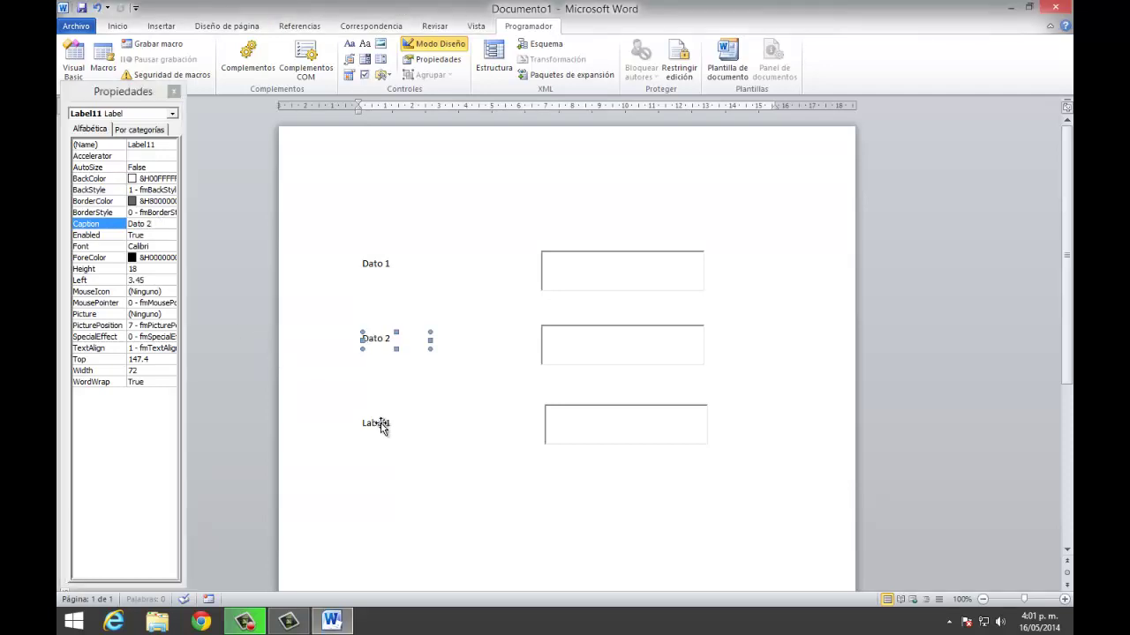
pyautogui.click(171, 224)
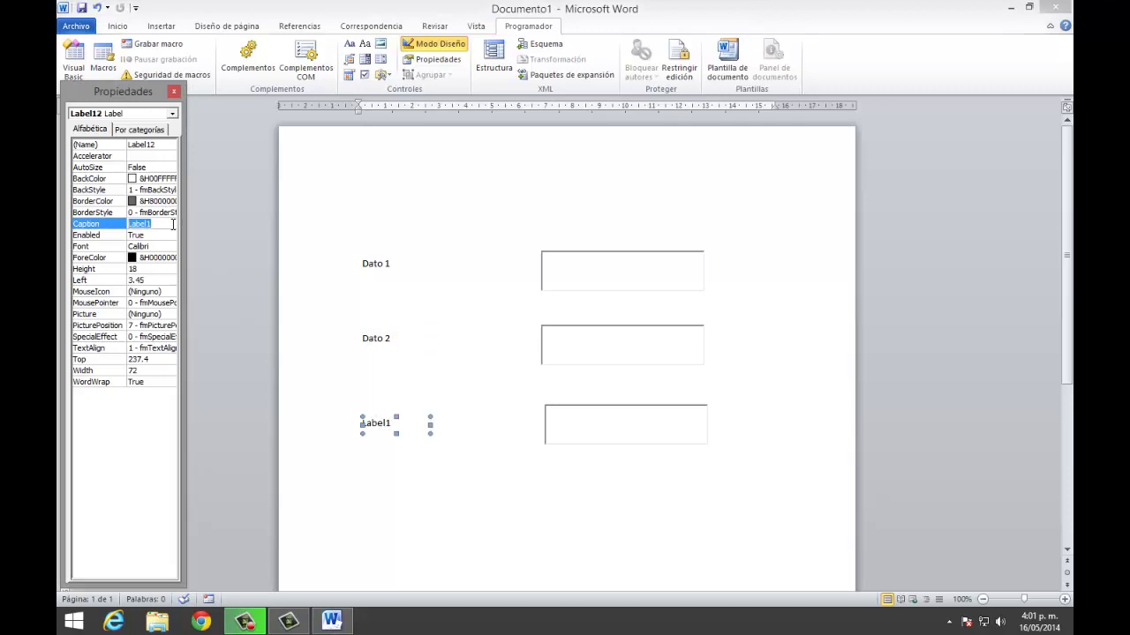
pyautogui.write('Resultado')
pyautogui.click(486, 236)
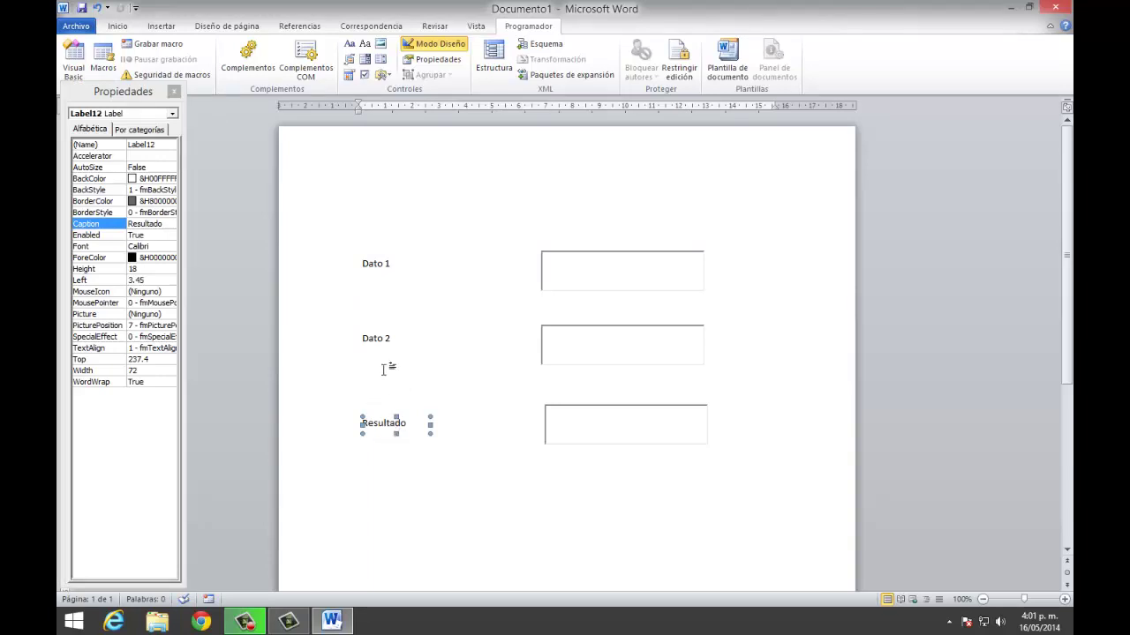
# - Rename the Dato 1 text box's (Name) from TextBox1 to dato1
pyautogui.click(582, 277)
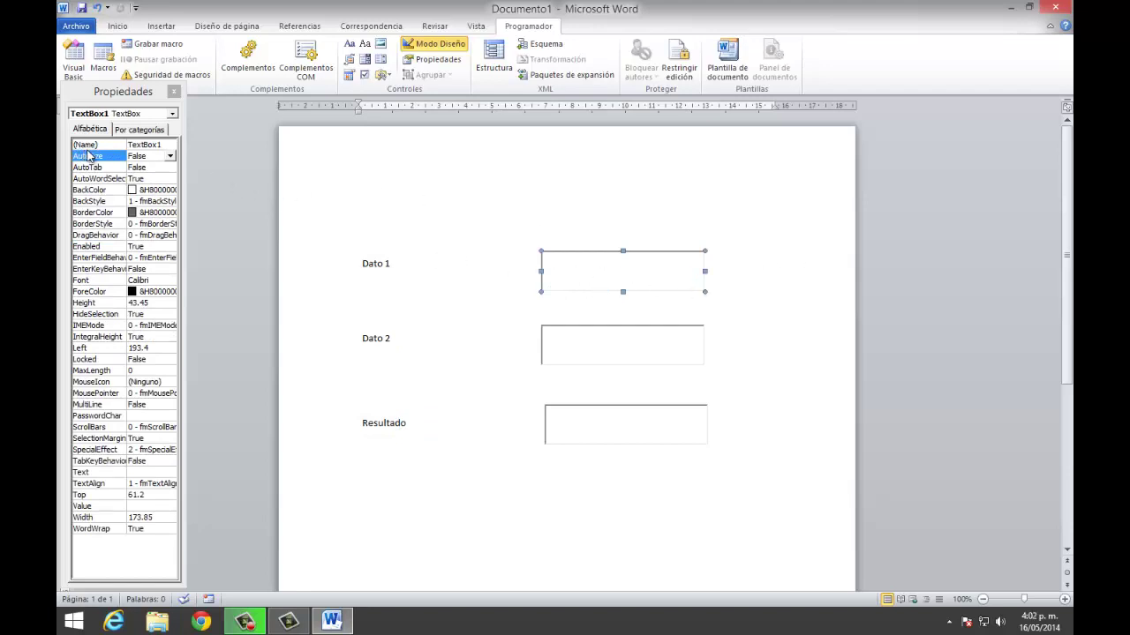
pyautogui.click(578, 337)
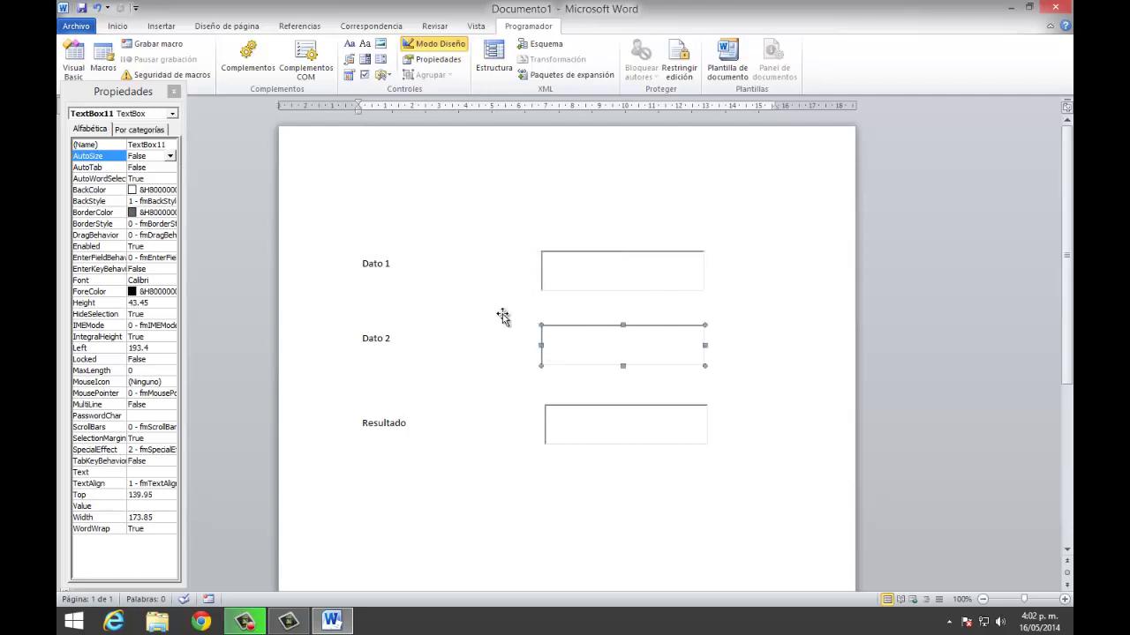
pyautogui.click(581, 408)
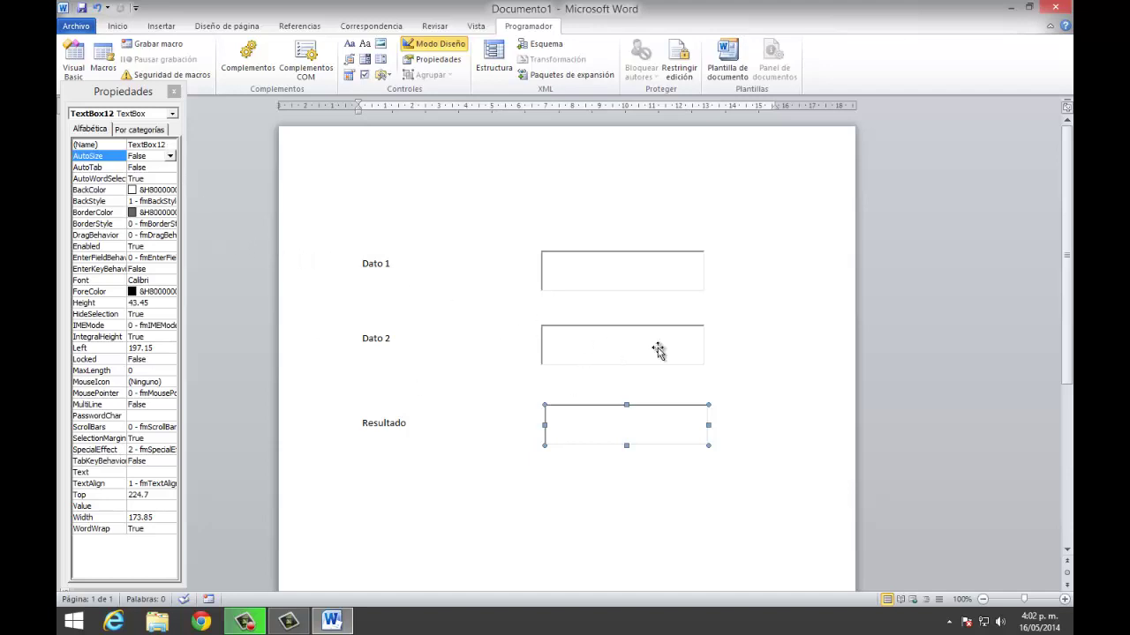
pyautogui.click(599, 263)
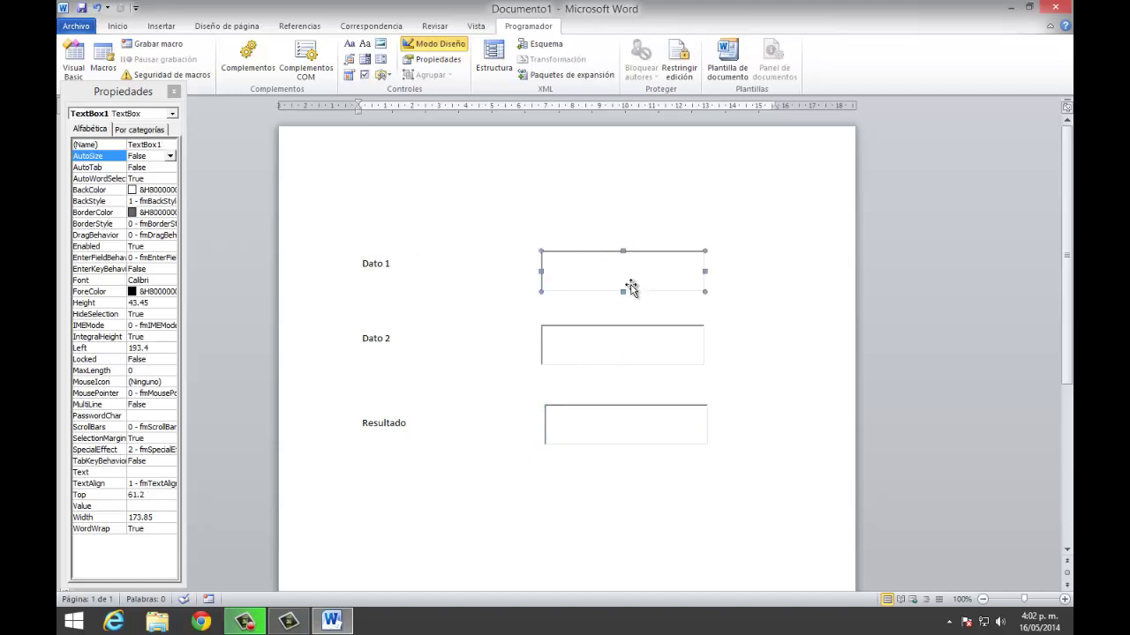
pyautogui.click(164, 145)
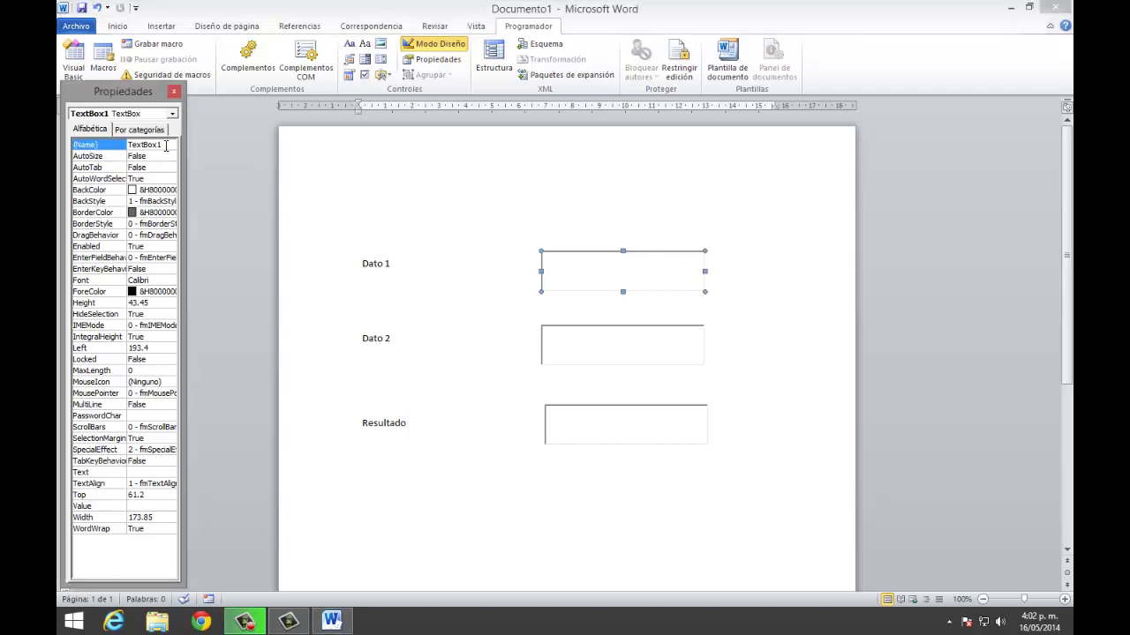
pyautogui.doubleClick(166, 146)
pyautogui.write('dato1')
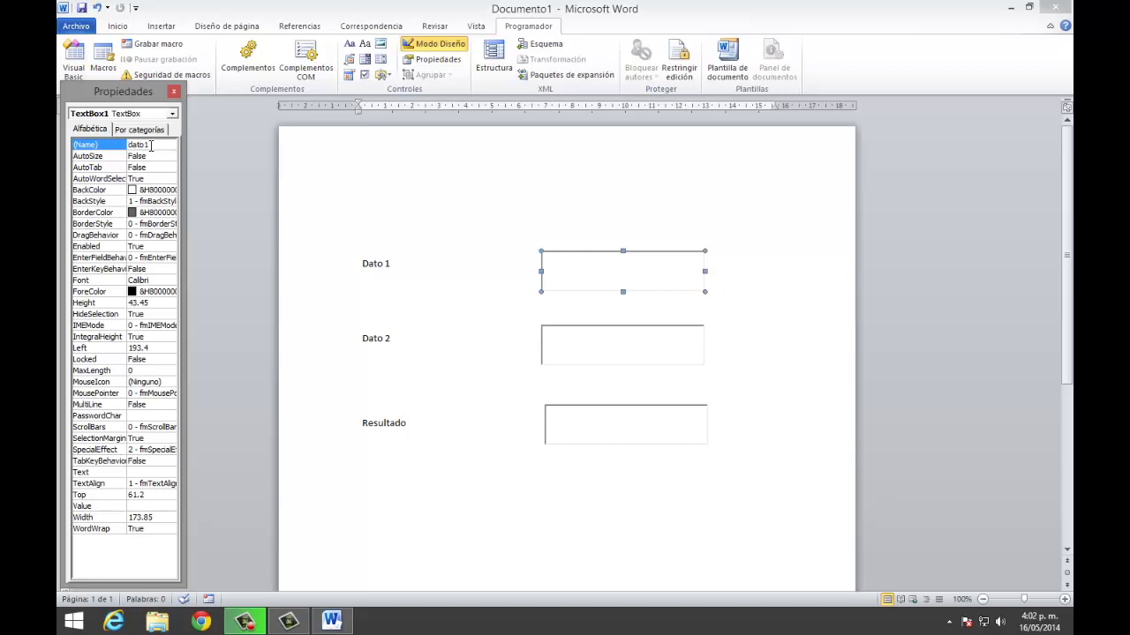
pyautogui.click(591, 357)
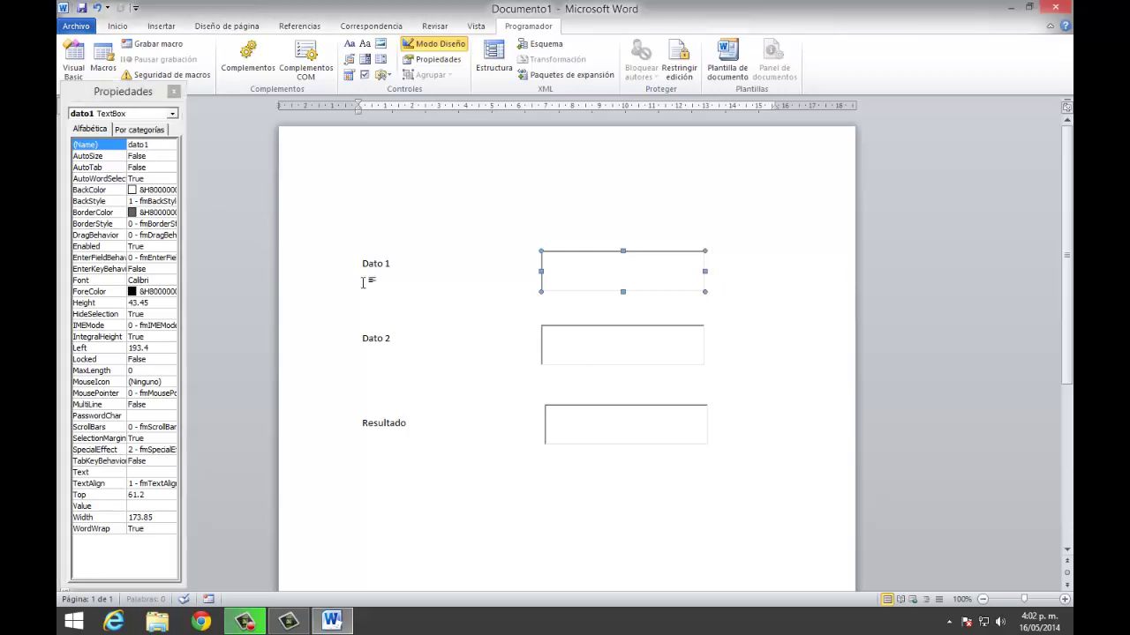
# - Rename the other two text boxes to dato2 and resultado
pyautogui.click(583, 349)
pyautogui.click(174, 148)
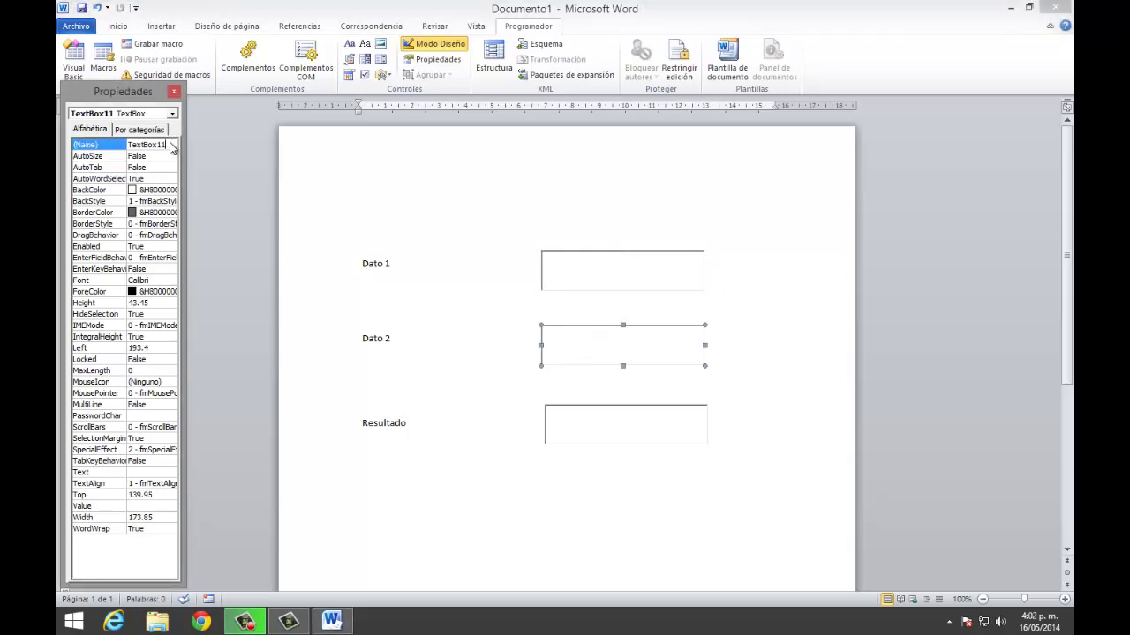
pyautogui.doubleClick(171, 147)
pyautogui.write('dato2')
pyautogui.click(570, 425)
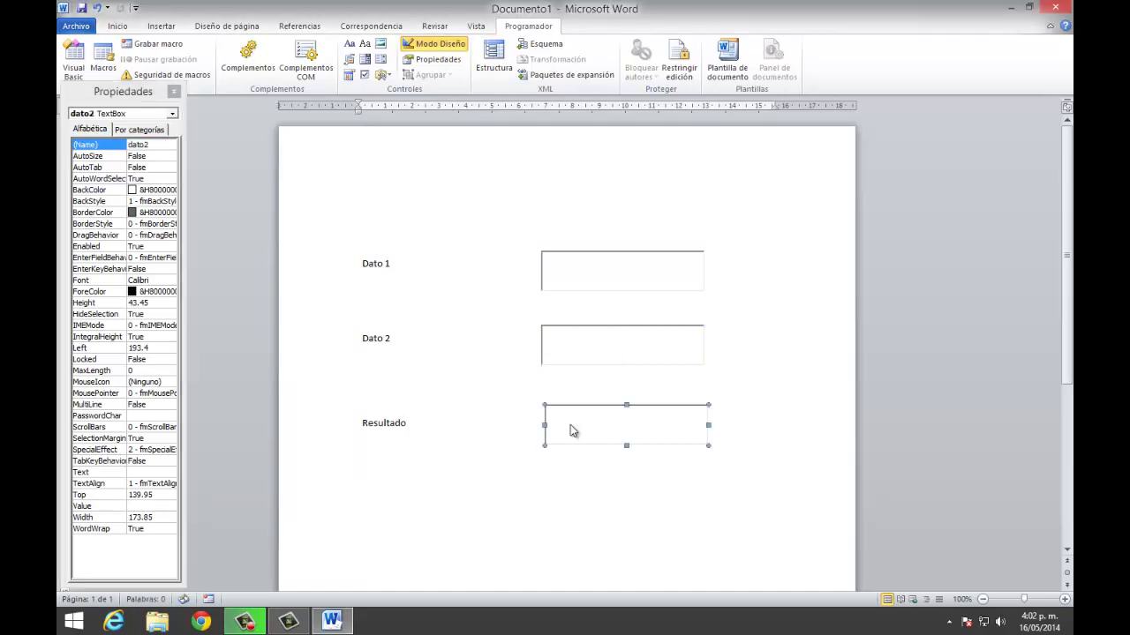
pyautogui.doubleClick(168, 146)
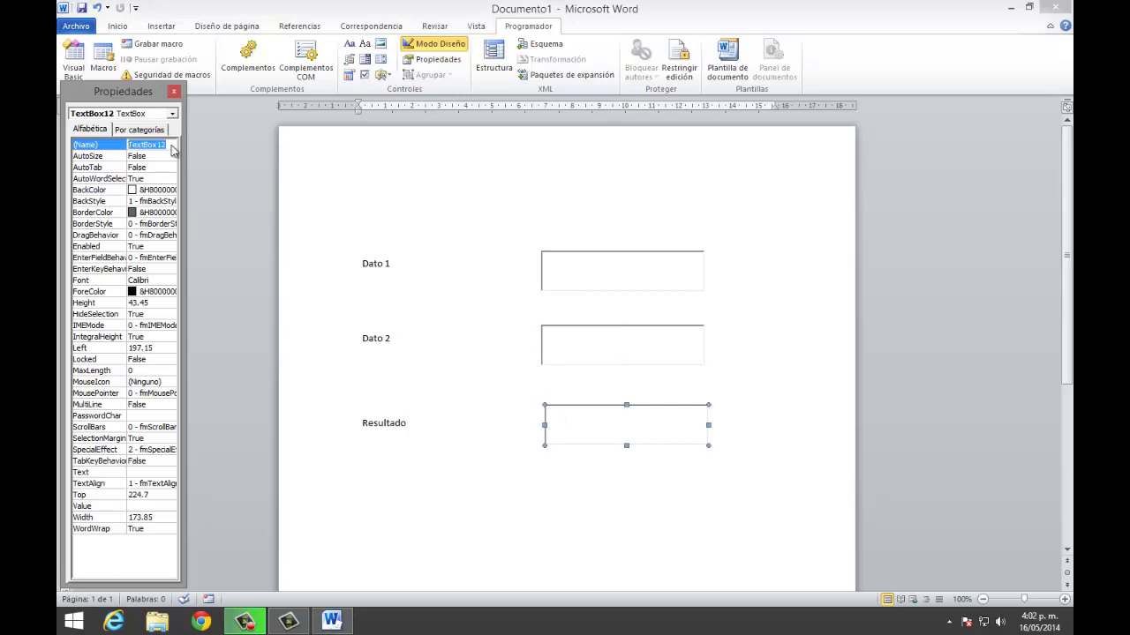
pyautogui.write('resultado')
pyautogui.click(477, 501)
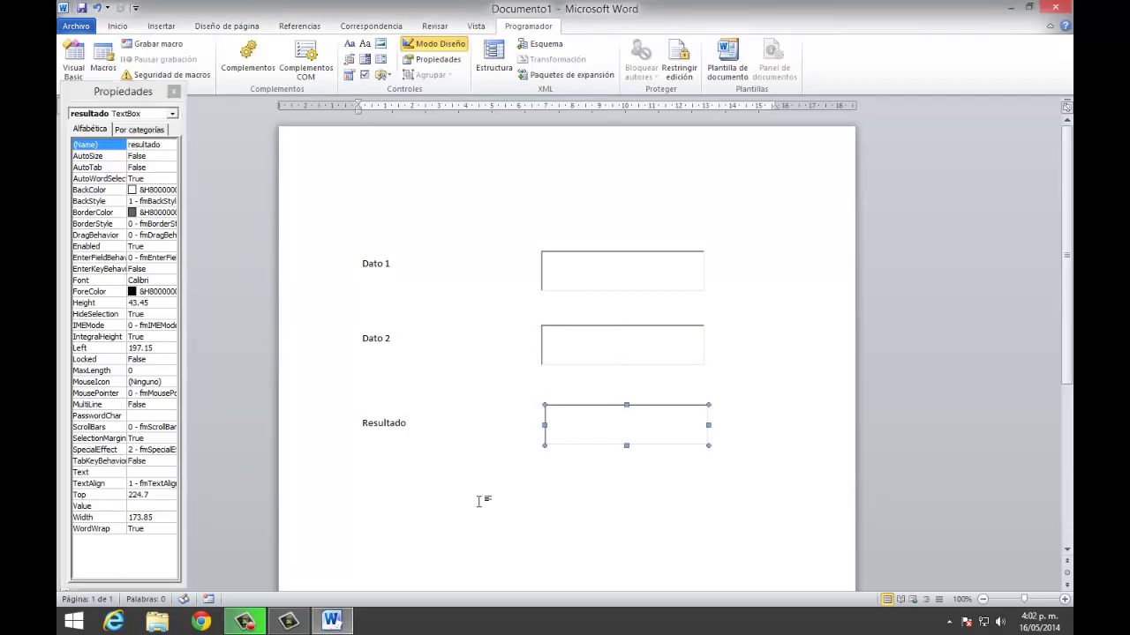
# - Insert an ActiveX command button, set it to Delante del texto, and move it below Resultado
pyautogui.click(389, 77)
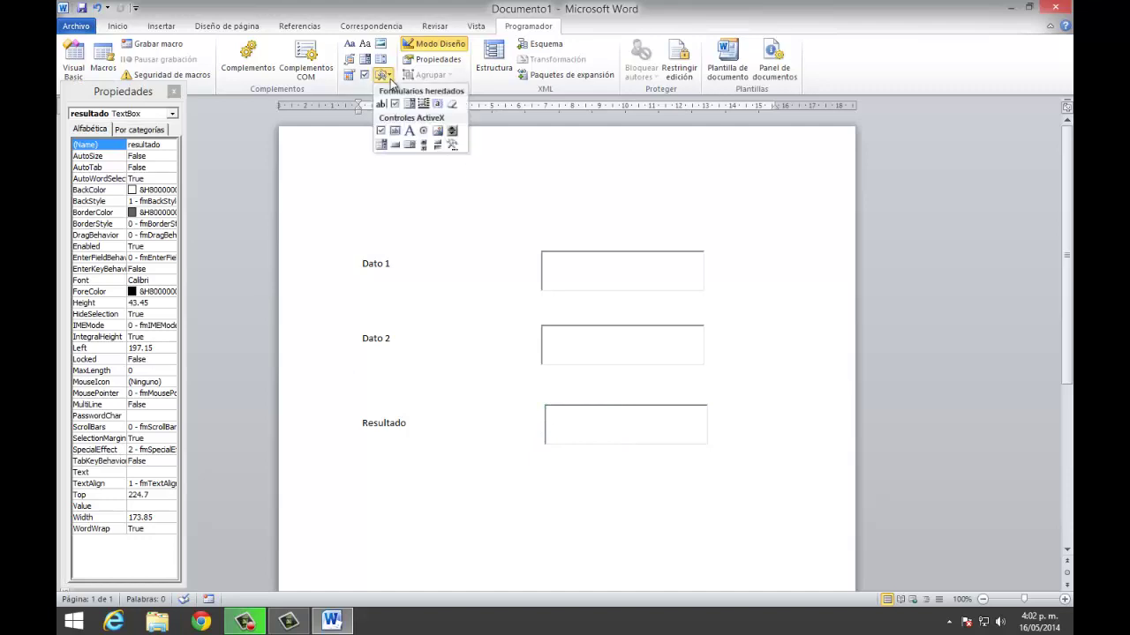
pyautogui.click(396, 147)
pyautogui.rightClick(392, 209)
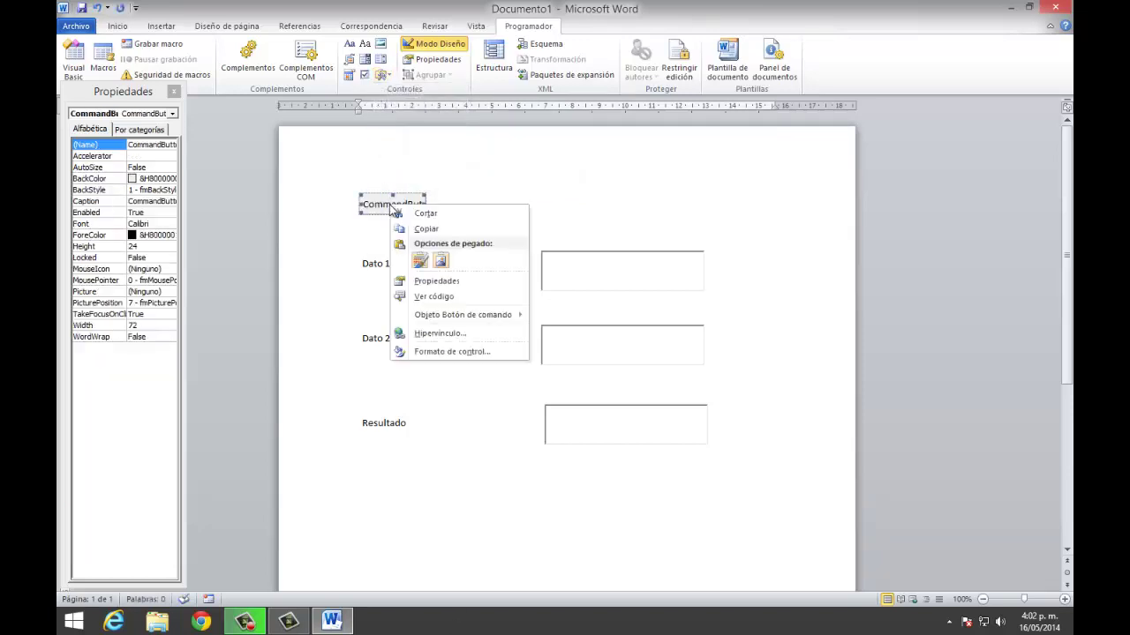
pyautogui.click(446, 351)
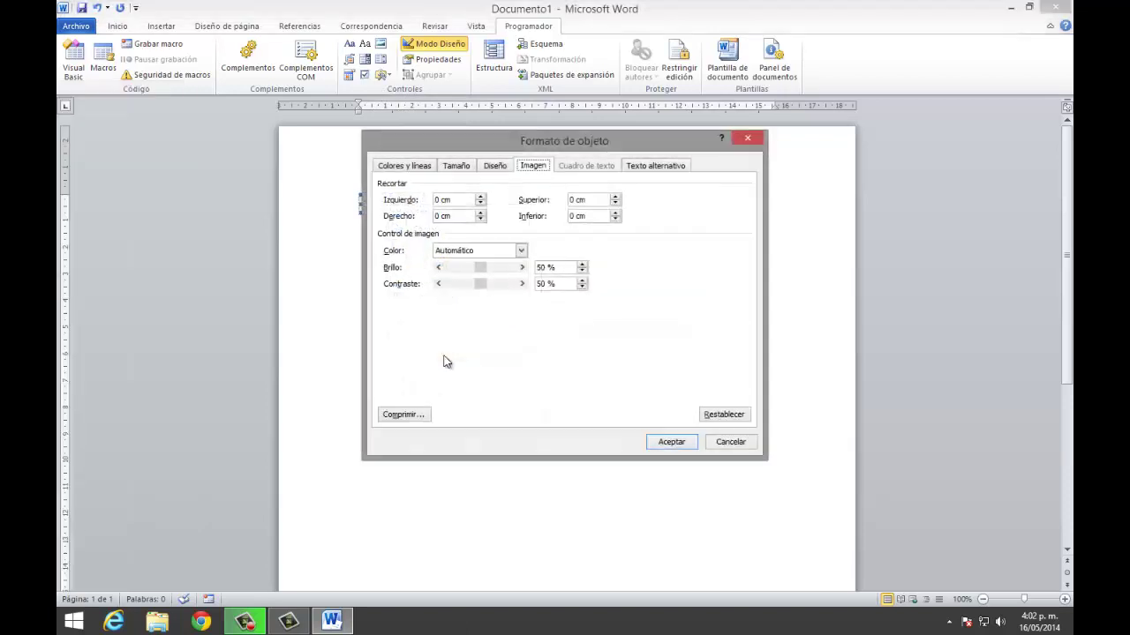
pyautogui.click(497, 167)
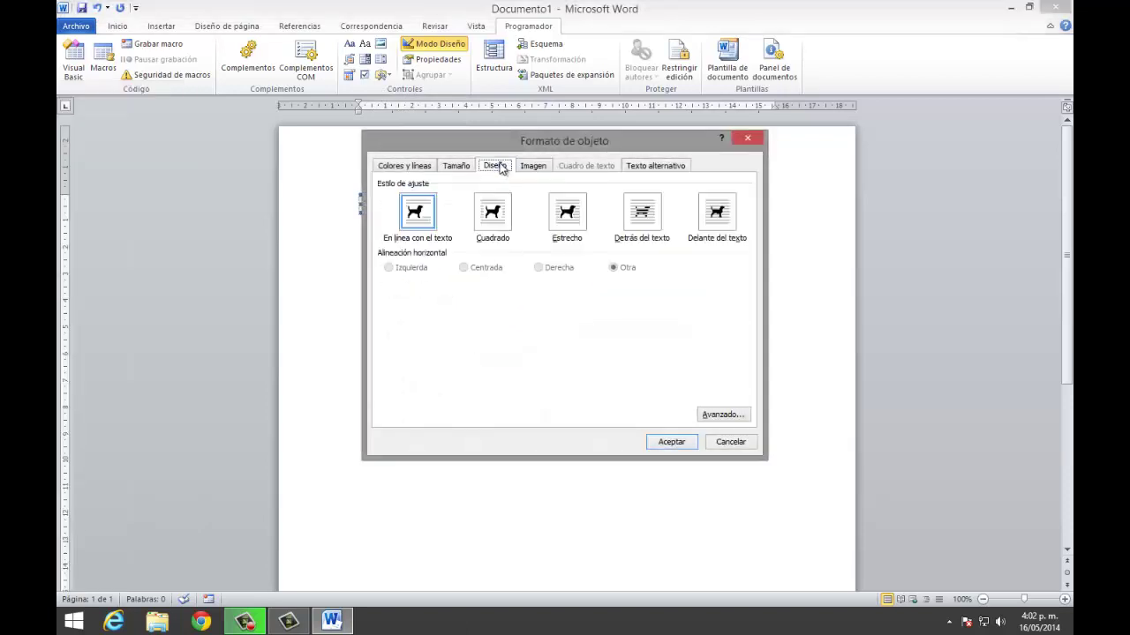
pyautogui.click(720, 211)
pyautogui.click(671, 441)
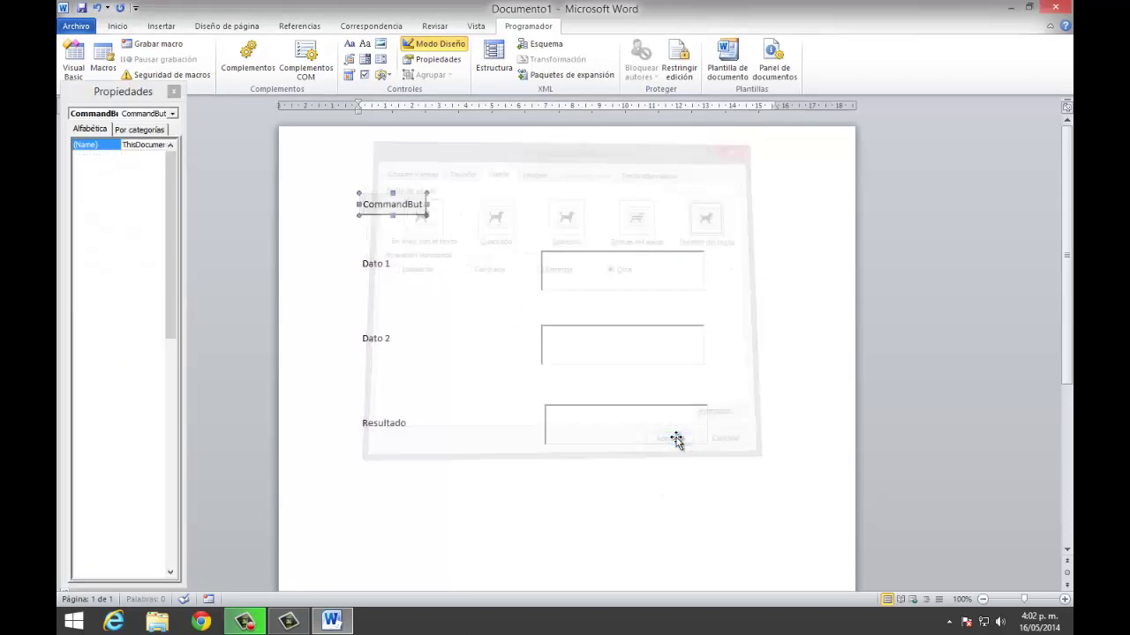
pyautogui.moveTo(391, 209); pyautogui.dragTo(386, 503)
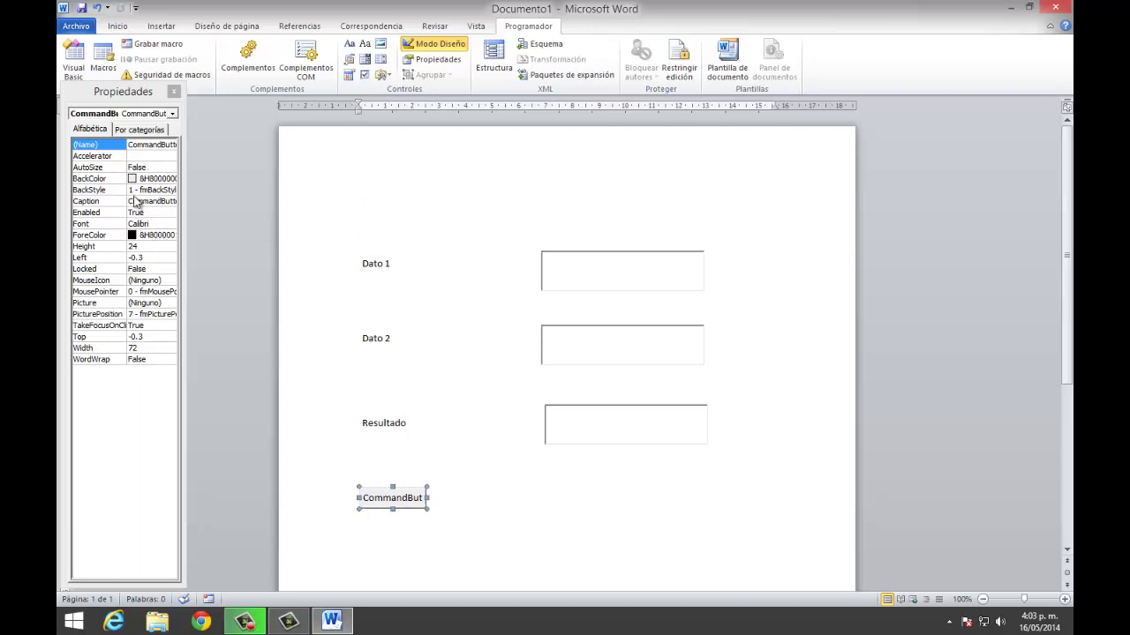
# - Set the command button's Caption to Suma
pyautogui.click(135, 202)
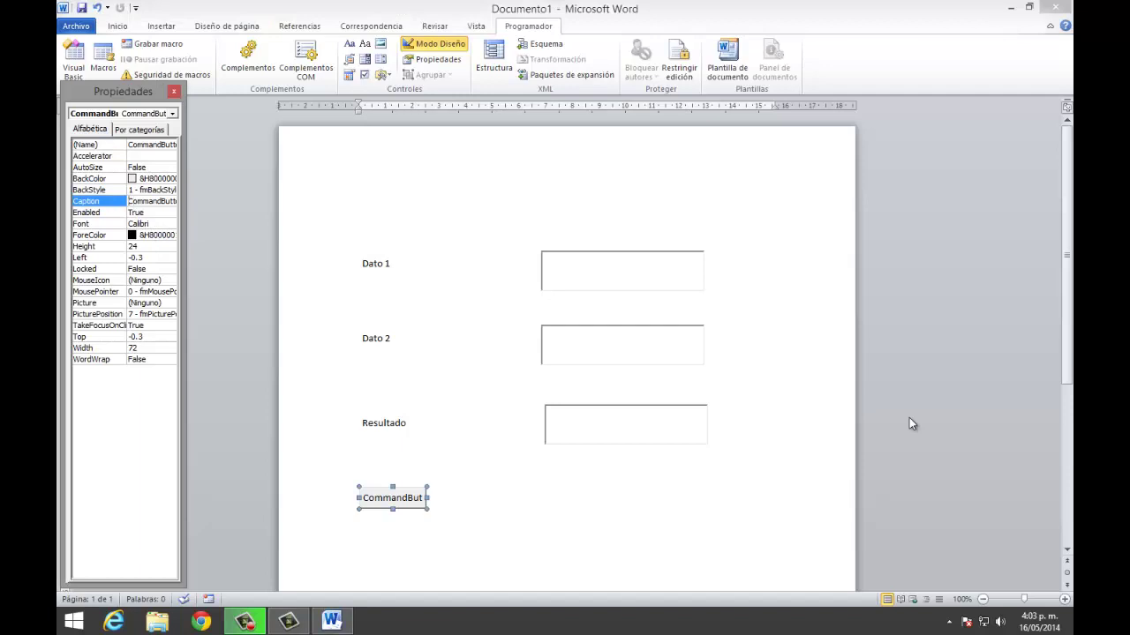
pyautogui.press('Tab')
pyautogui.write('Suma')
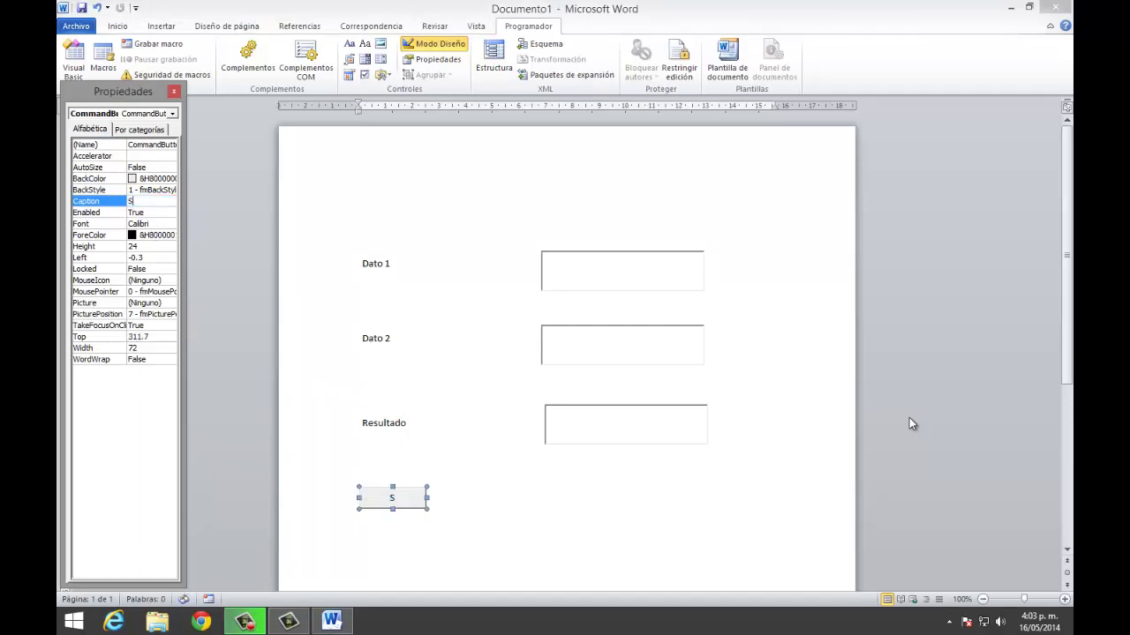
pyautogui.click(488, 530)
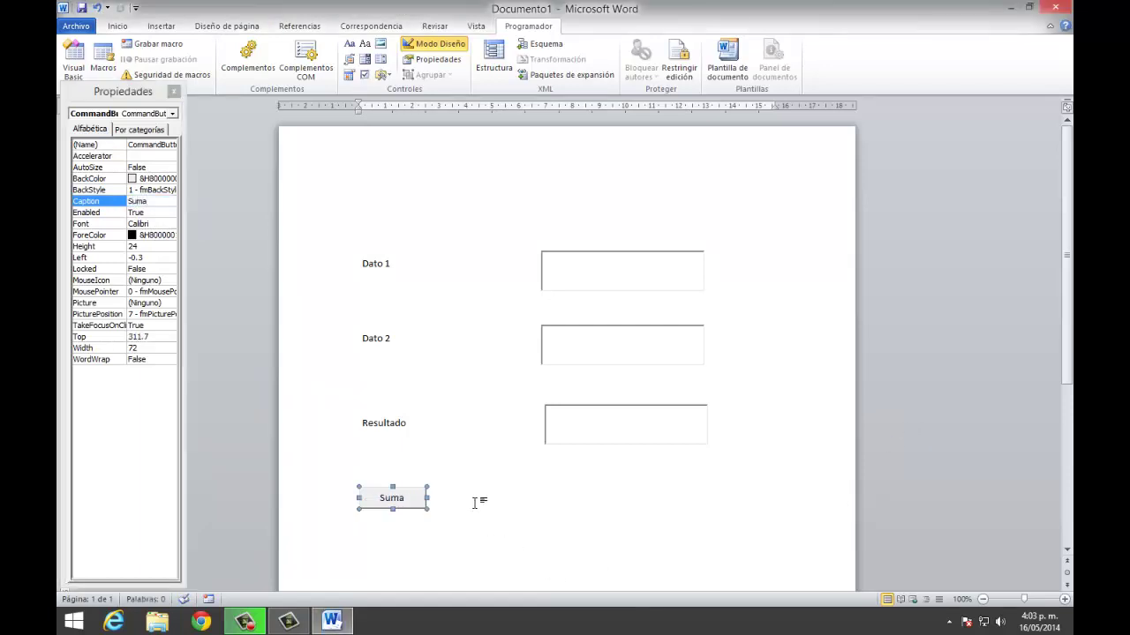
pyautogui.click(382, 75)
# - Add a second command button in front of text beside Suma and retype its Caption as Resta
pyautogui.click(394, 144)
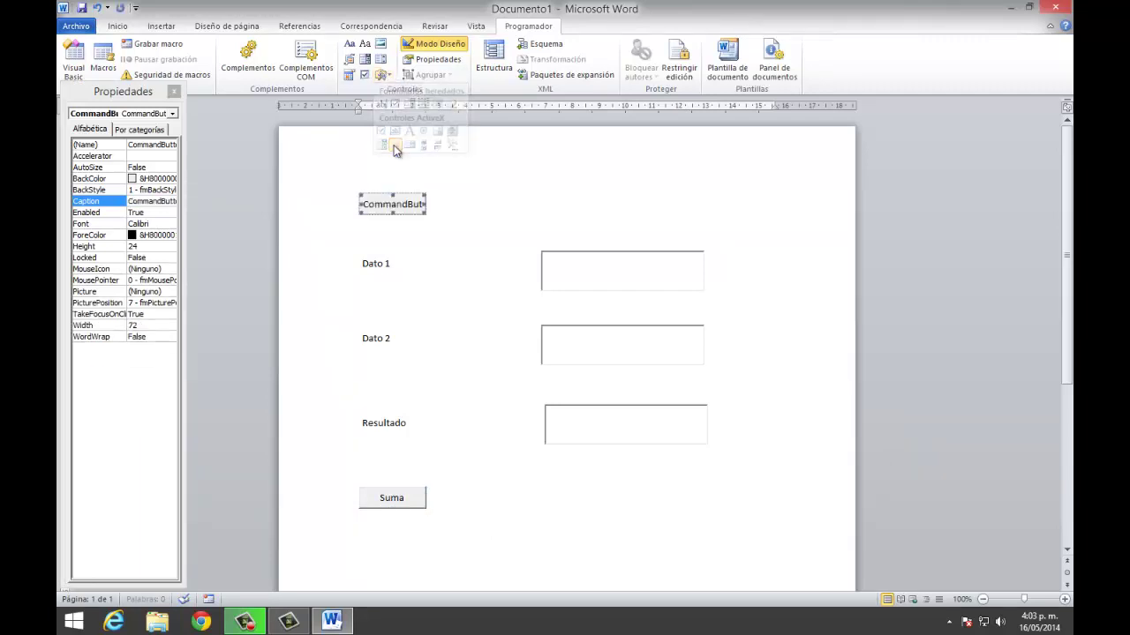
pyautogui.rightClick(396, 209)
pyautogui.click(456, 352)
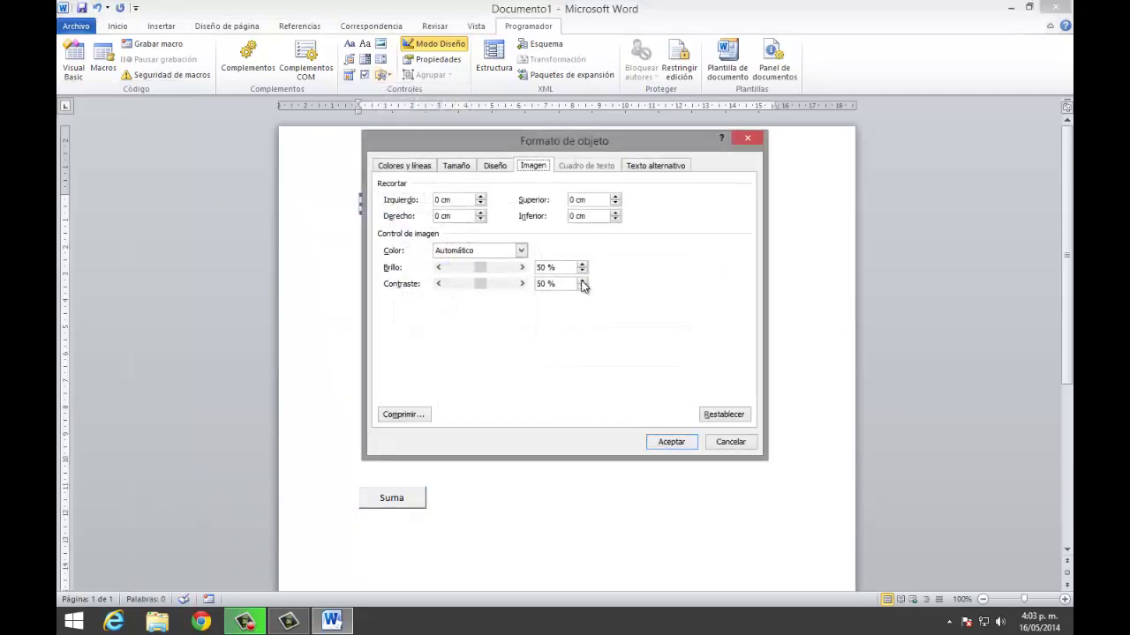
pyautogui.click(496, 165)
pyautogui.click(716, 219)
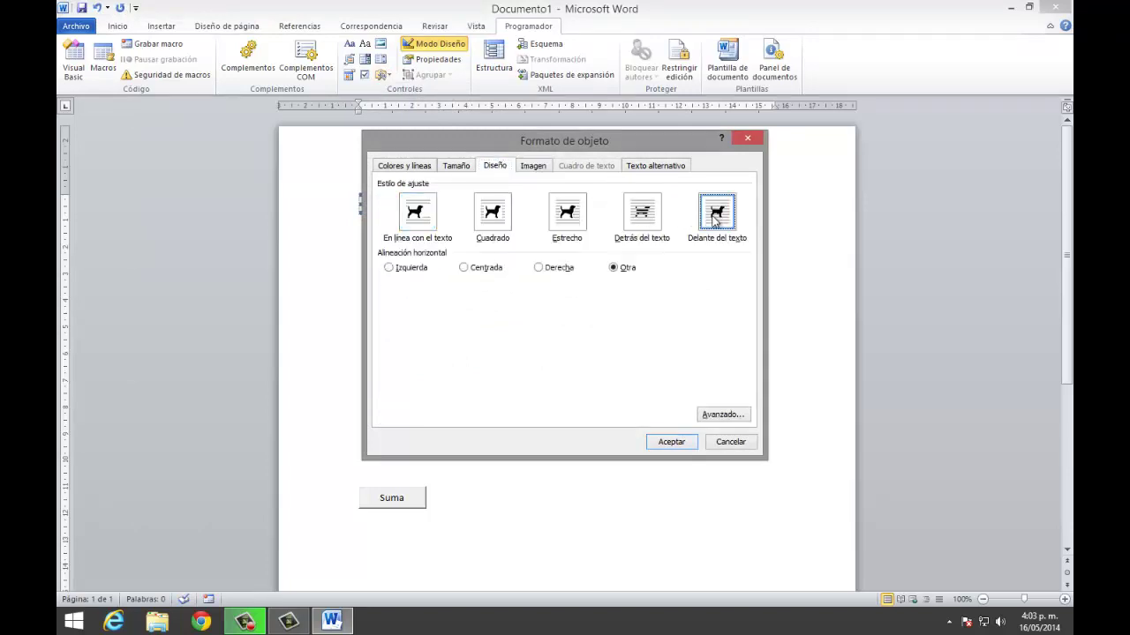
pyautogui.click(669, 439)
pyautogui.moveTo(391, 203); pyautogui.dragTo(478, 498)
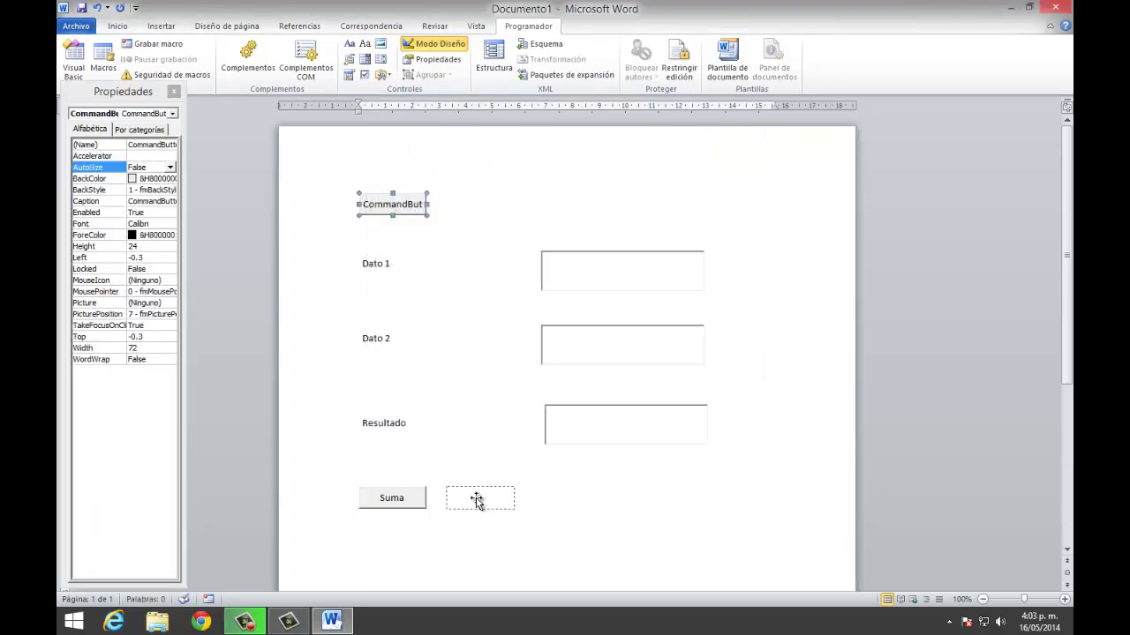
pyautogui.click(141, 201)
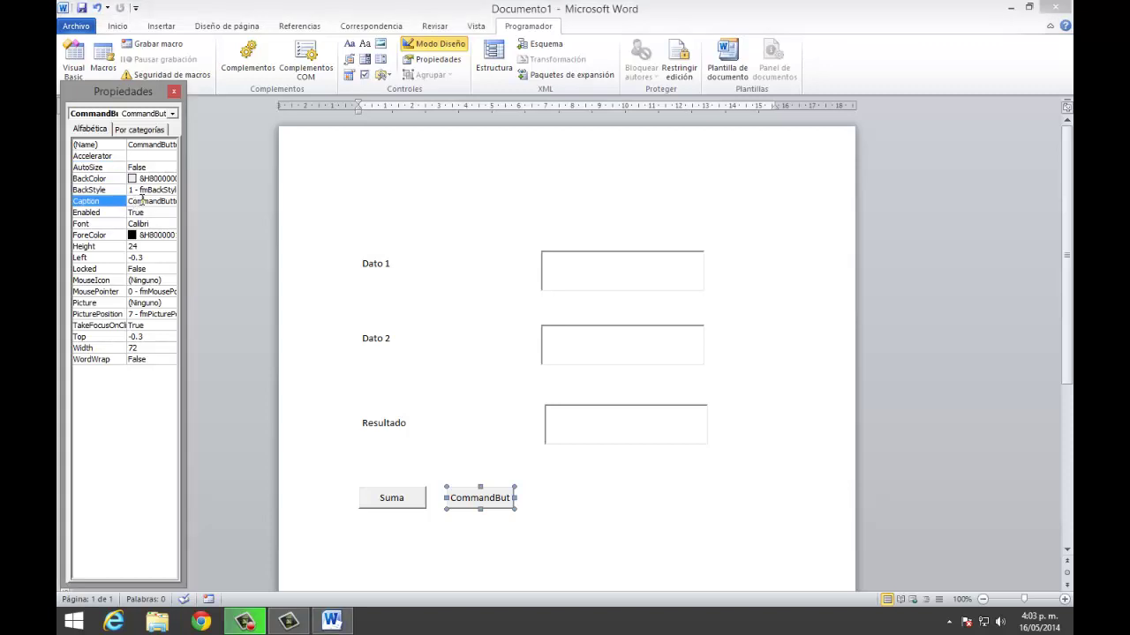
pyautogui.doubleClick(144, 202)
pyautogui.write('R')
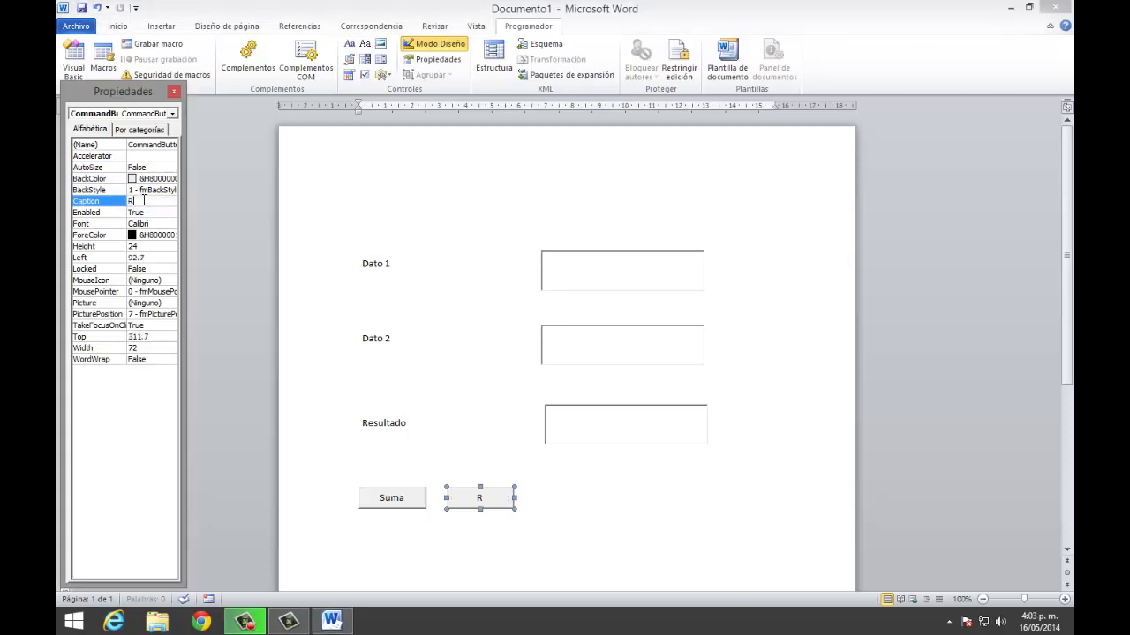
pyautogui.write('esta')
# - Finish the Resta caption and add a third command button, set to Delante del texto, beside Resta
pyautogui.click(575, 494)
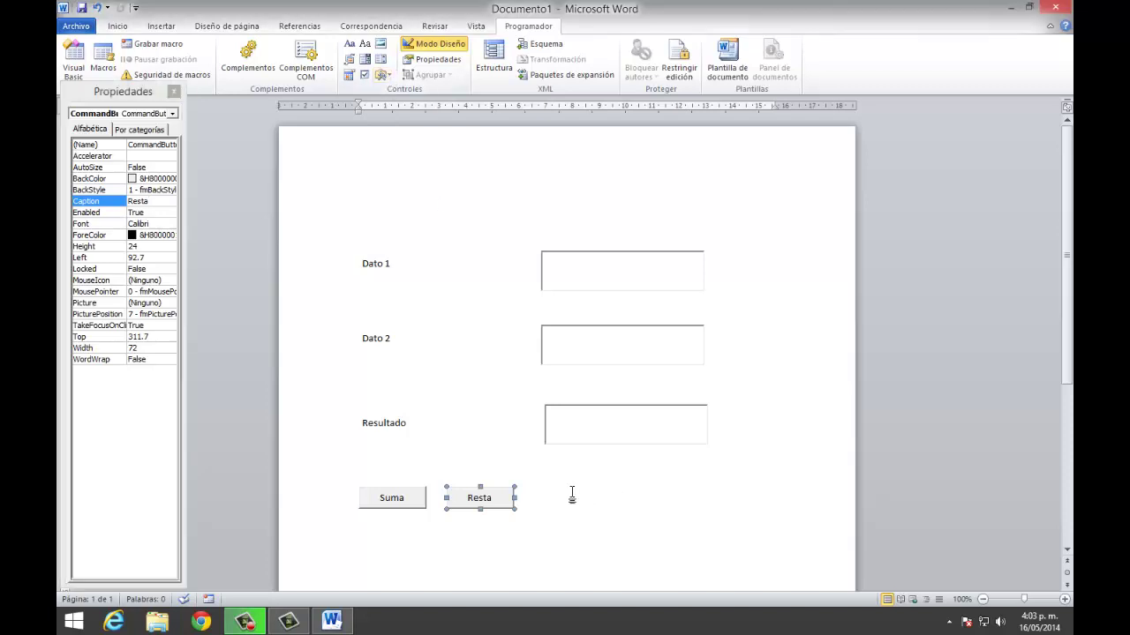
pyautogui.click(382, 75)
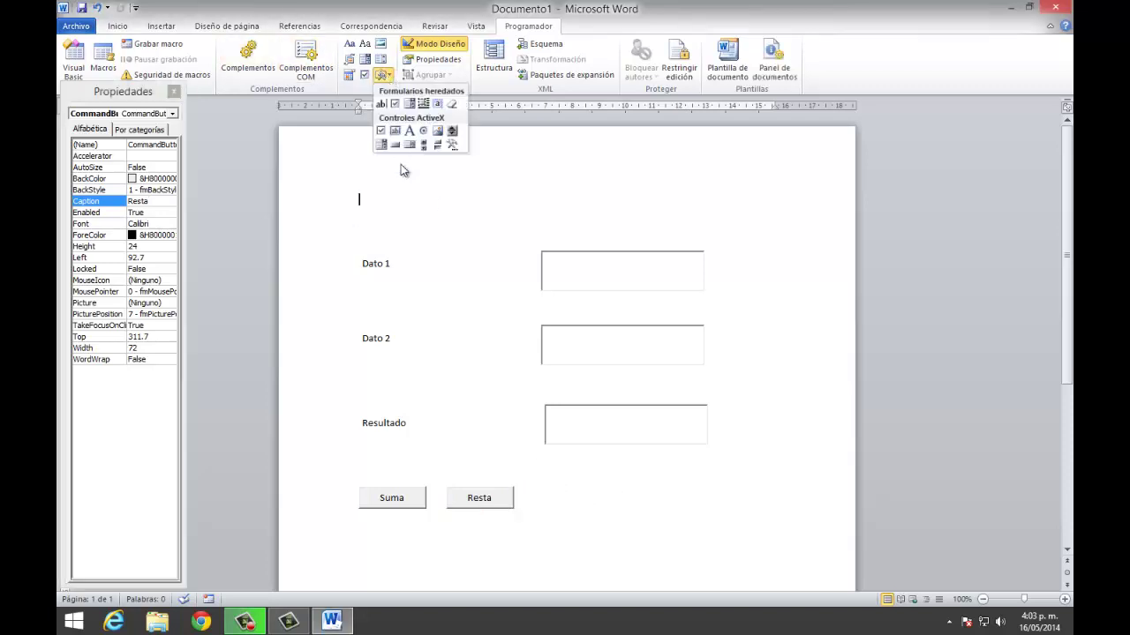
pyautogui.click(393, 144)
pyautogui.rightClick(384, 204)
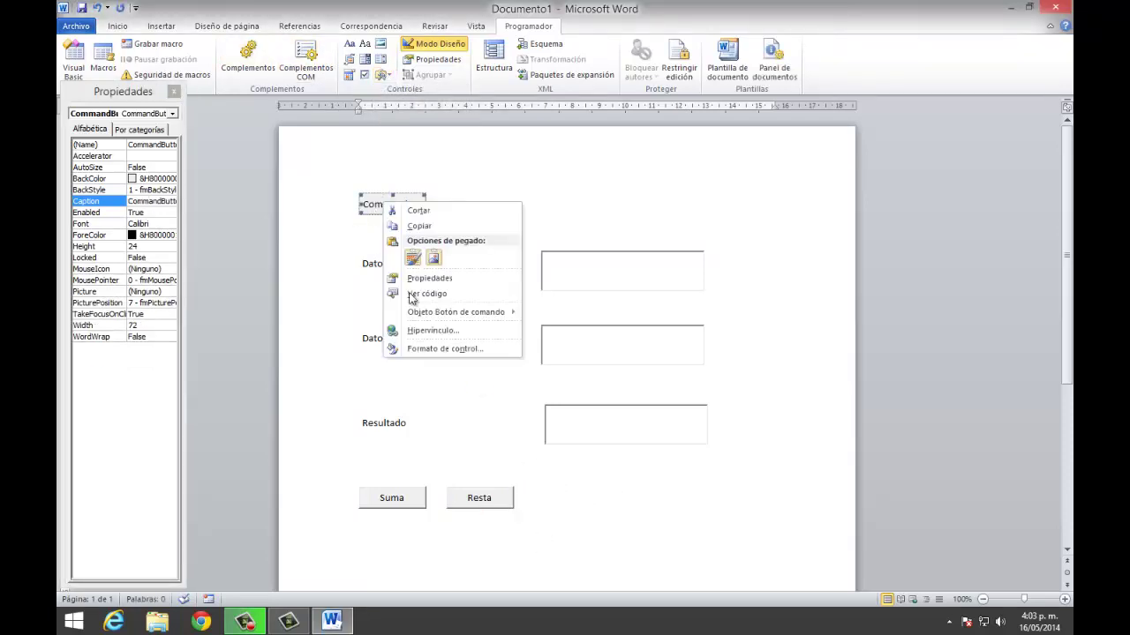
pyautogui.click(463, 349)
pyautogui.click(498, 165)
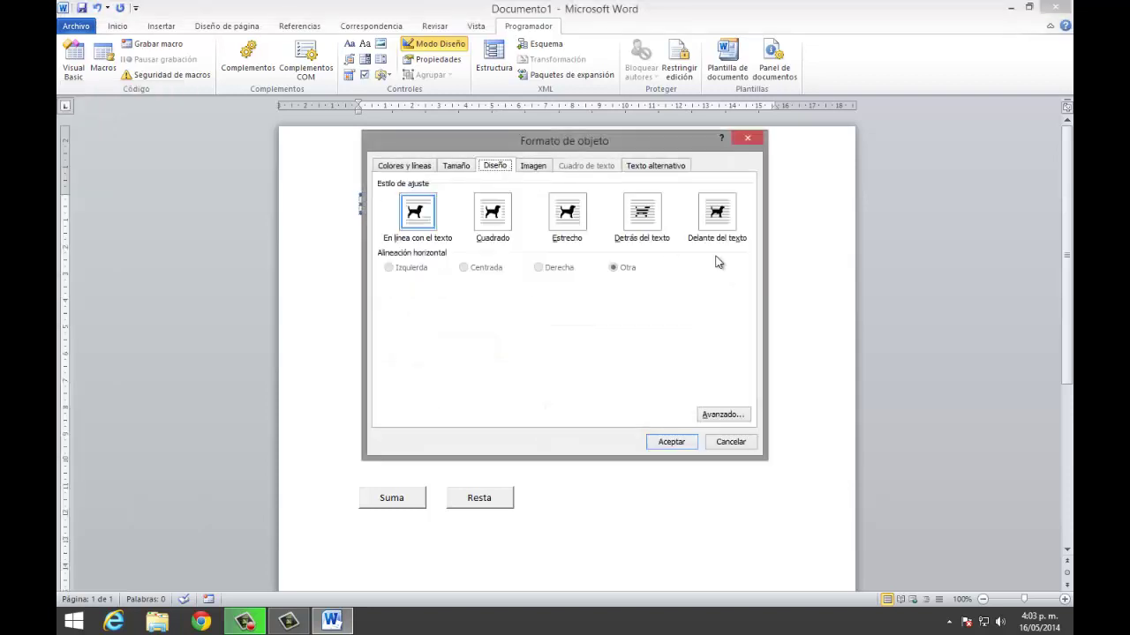
pyautogui.click(717, 212)
pyautogui.click(673, 441)
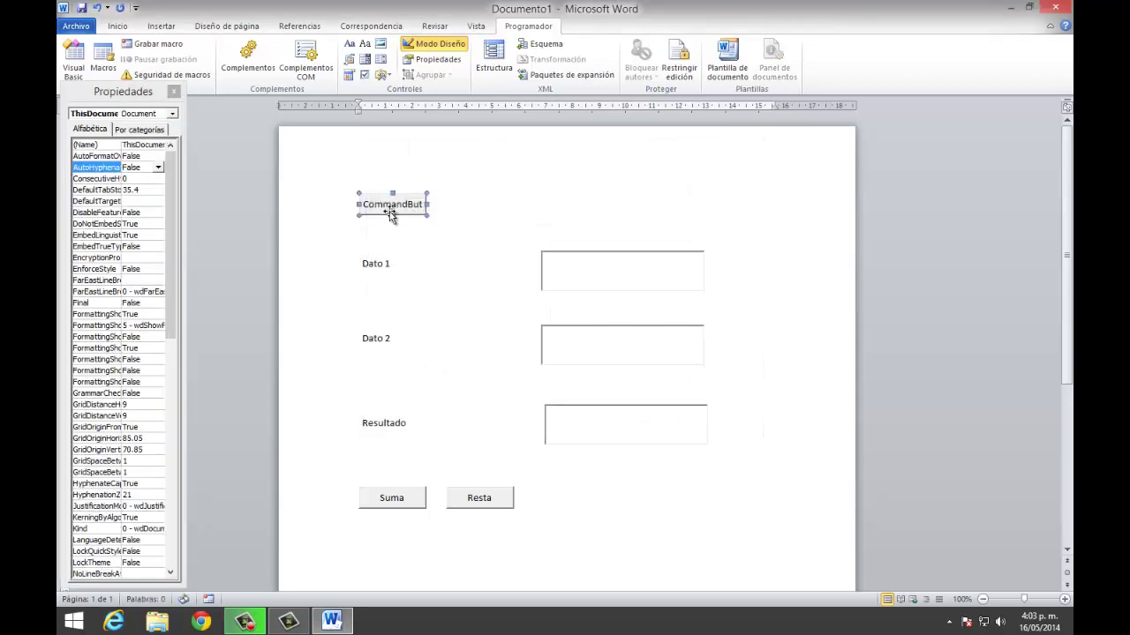
pyautogui.moveTo(393, 212); pyautogui.dragTo(571, 506)
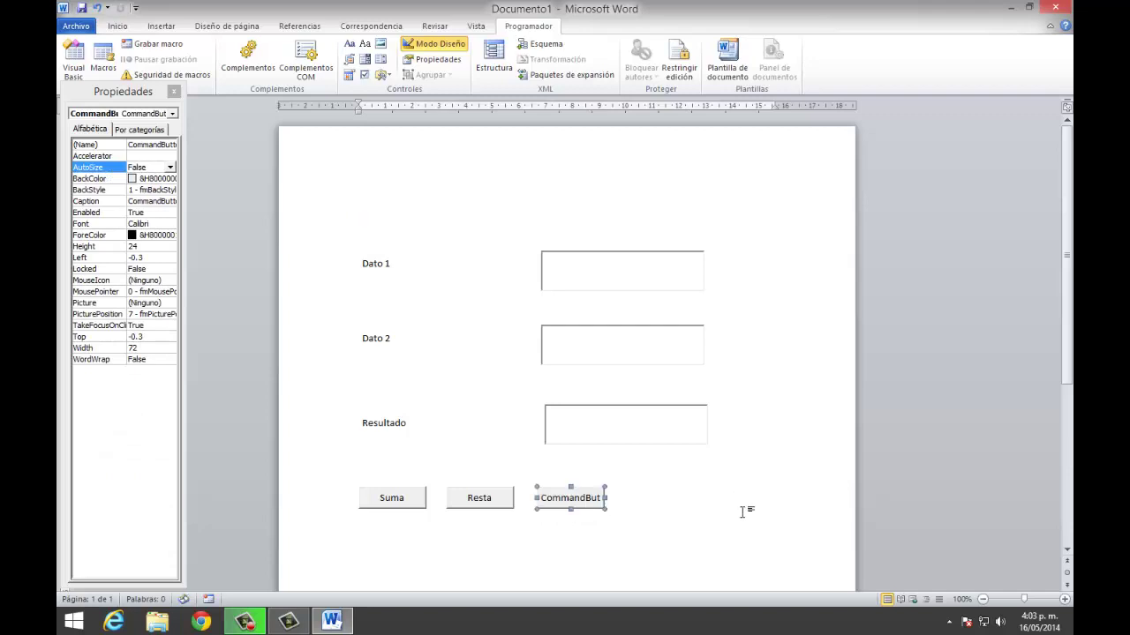
# - Copy the new button and paste two duplicates further along the same row
pyautogui.hotkey('ctrl', 'c')
pyautogui.hotkey('ctrl', 'v')
pyautogui.moveTo(583, 512); pyautogui.dragTo(662, 509)
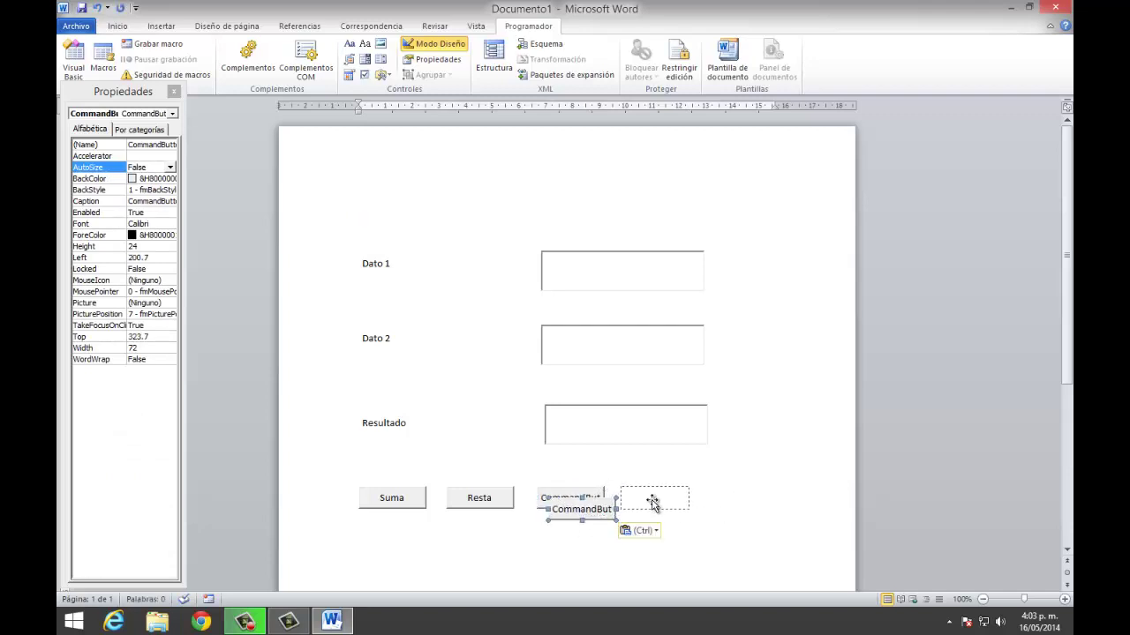
pyautogui.hotkey('ctrl', 'v')
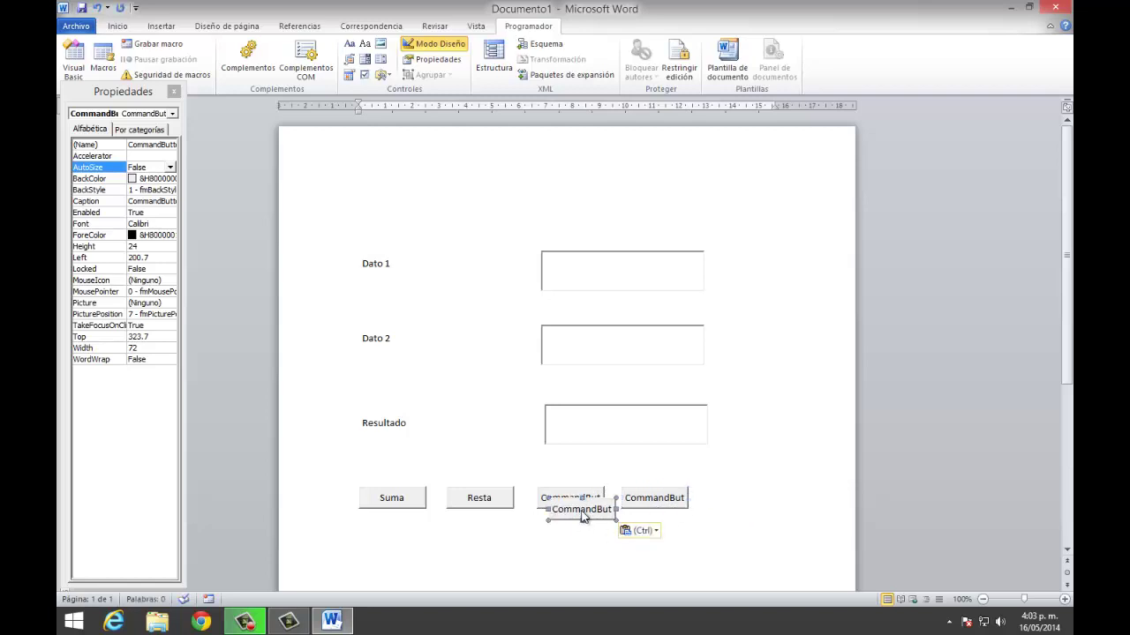
pyautogui.moveTo(583, 516); pyautogui.dragTo(741, 503)
pyautogui.click(574, 498)
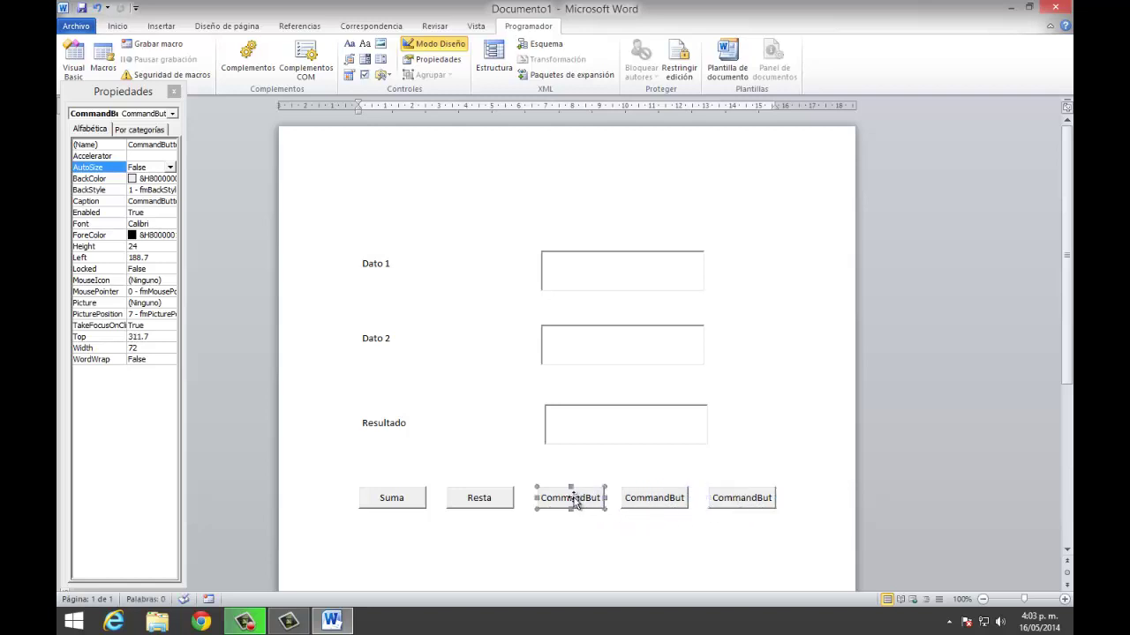
# - Set the third button's Caption to Multiplicación and widen it slightly
pyautogui.click(155, 201)
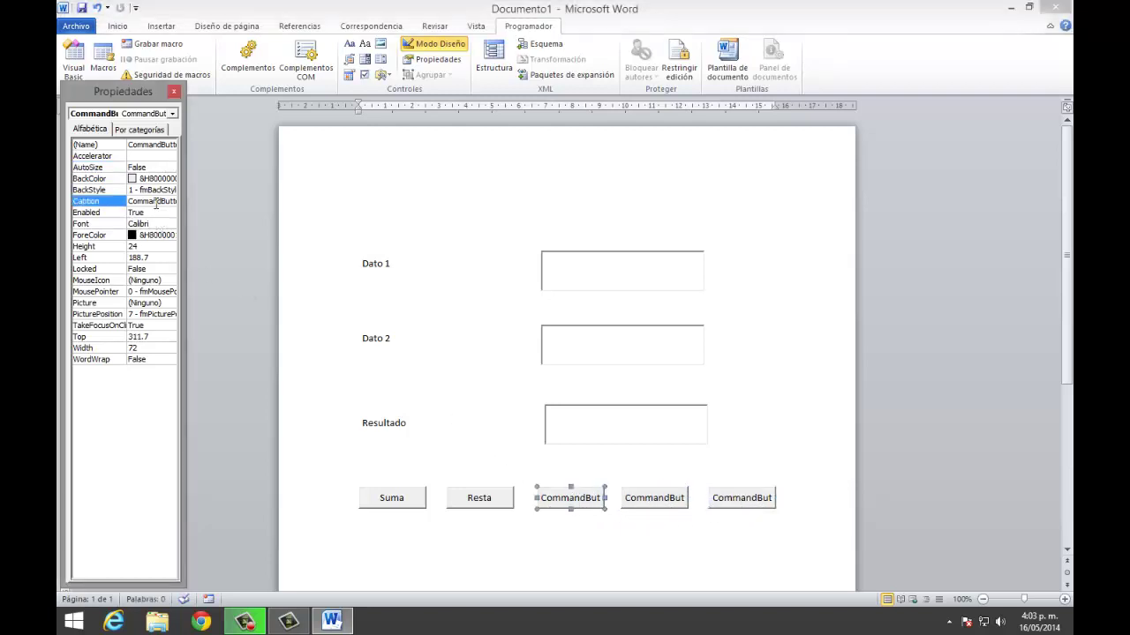
pyautogui.doubleClick(155, 201)
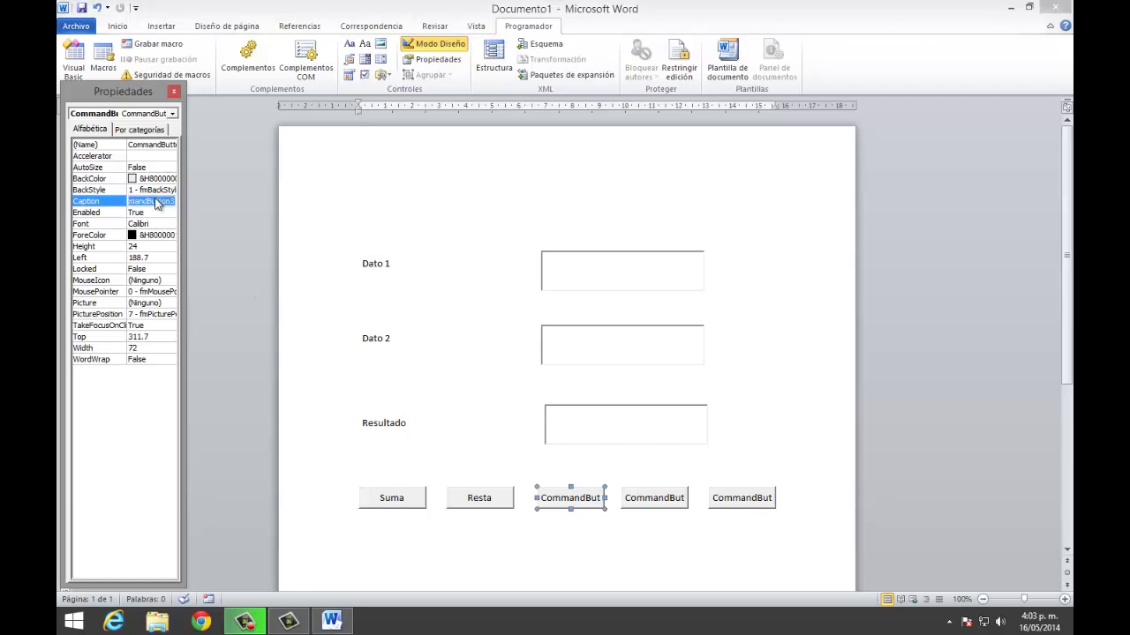
pyautogui.press('BackSpace')
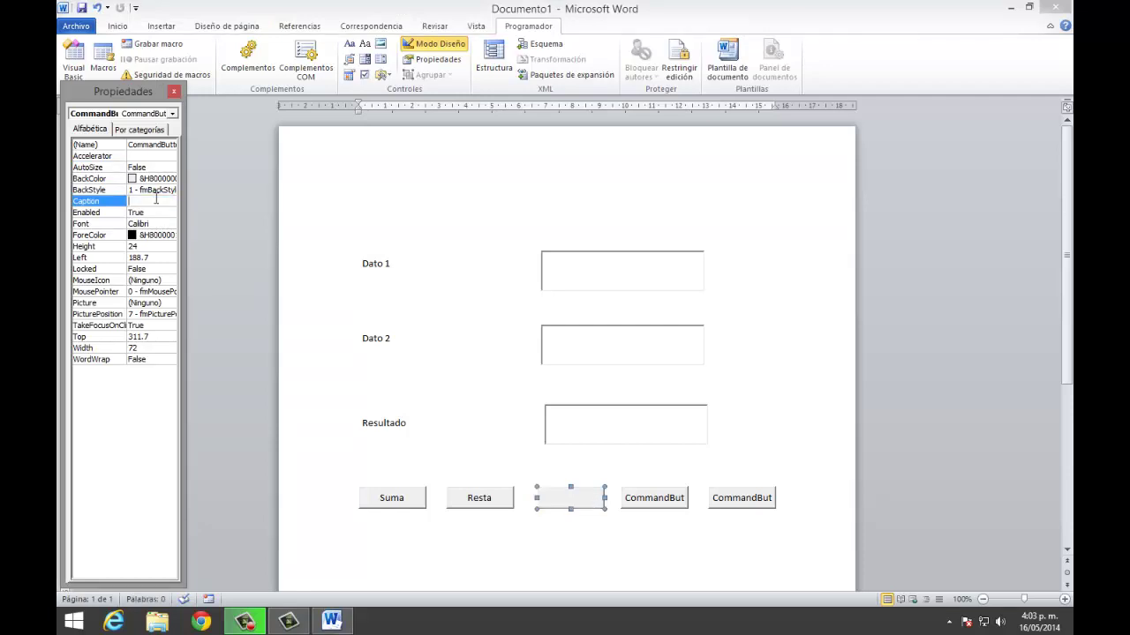
pyautogui.write('Multipli')
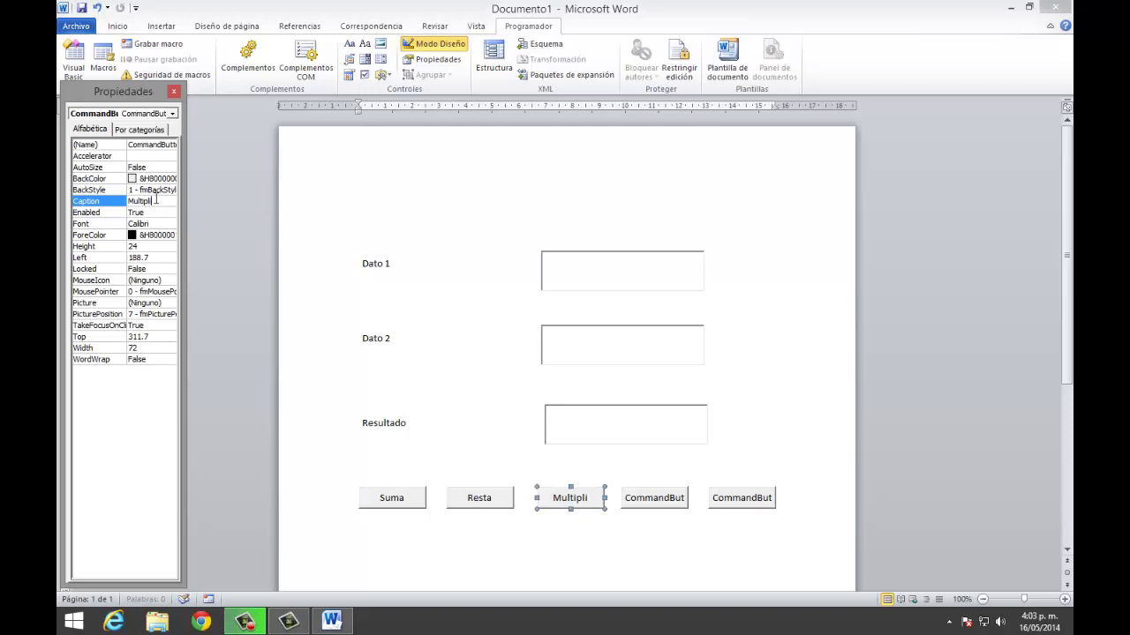
pyautogui.write('cació')
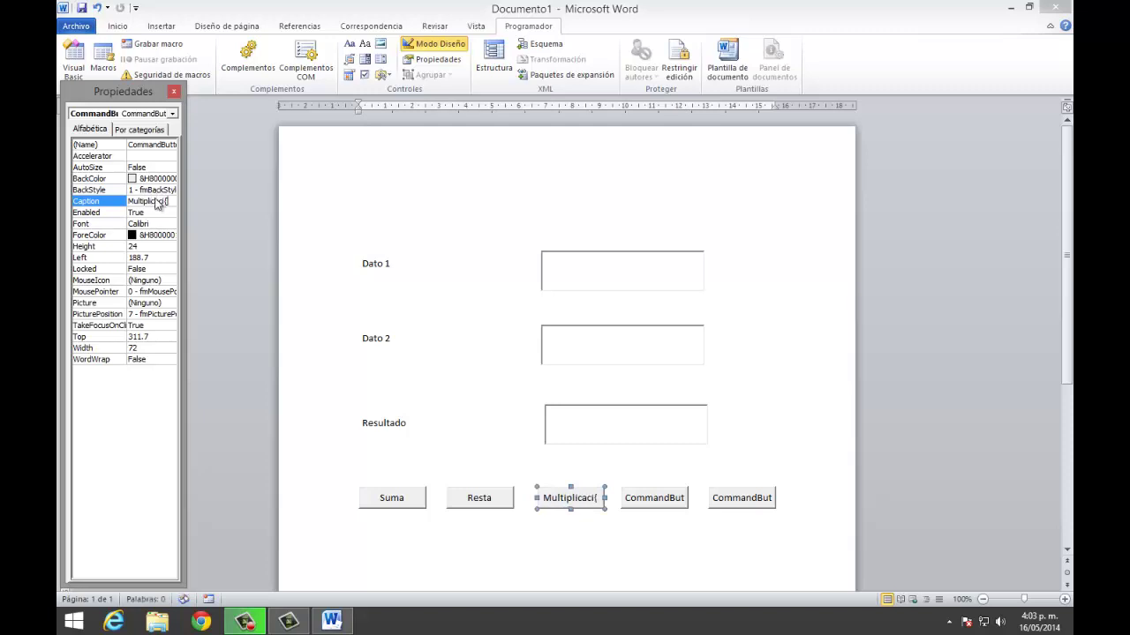
pyautogui.write('n')
pyautogui.press('BackSpace')
pyautogui.press('BackSpace')
pyautogui.write('ón')
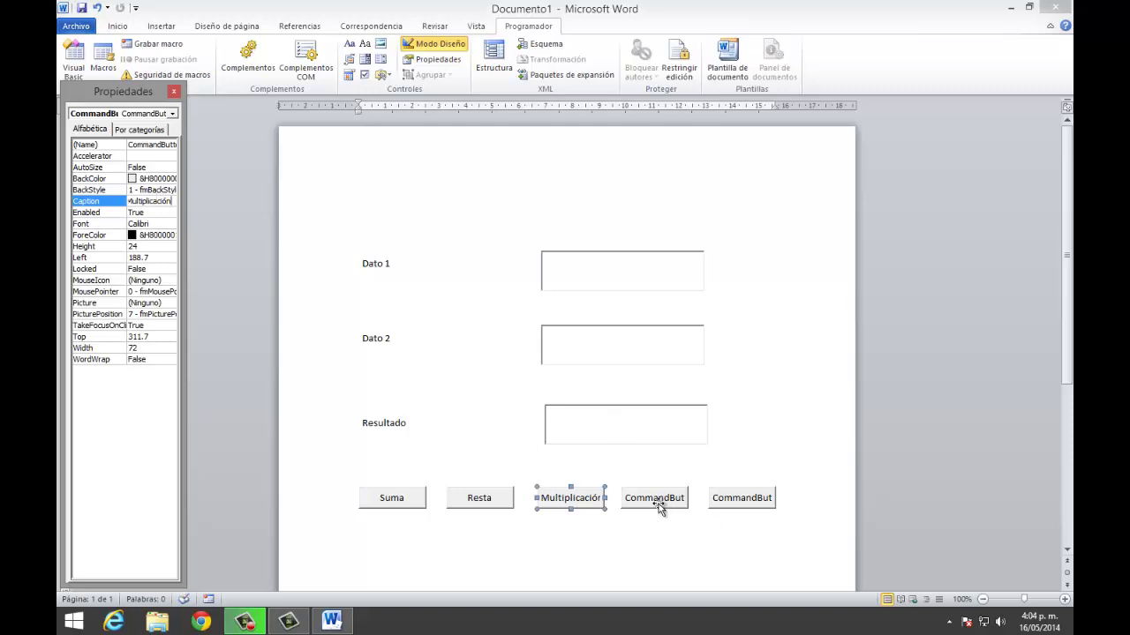
pyautogui.click(651, 512)
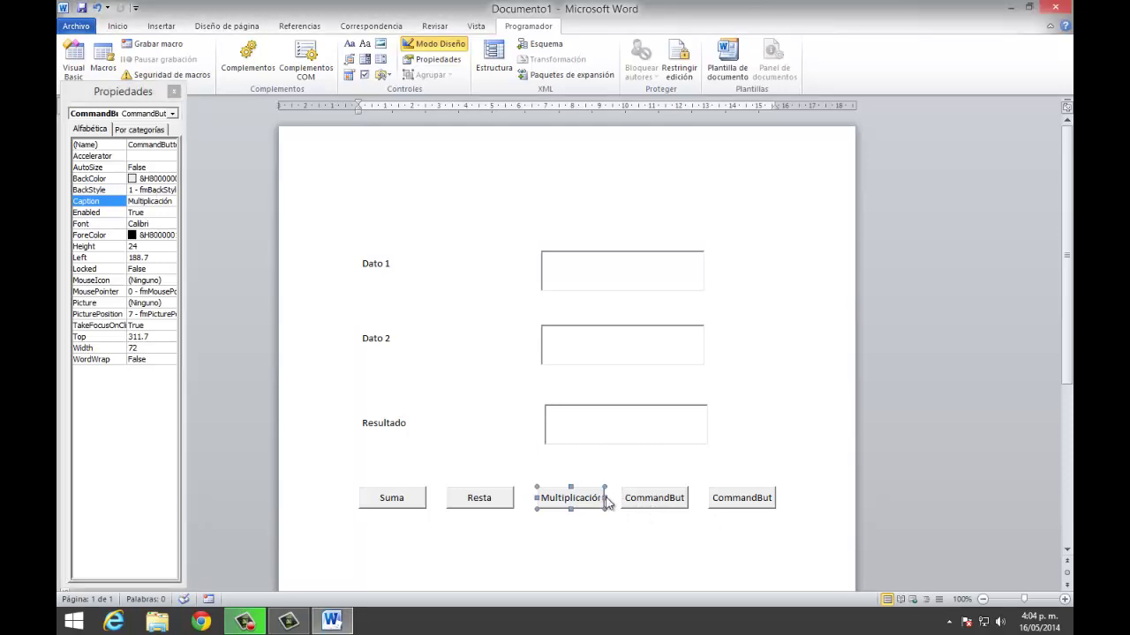
pyautogui.moveTo(612, 500); pyautogui.dragTo(616, 499)
# - Set the fourth button's Caption to División
pyautogui.click(648, 504)
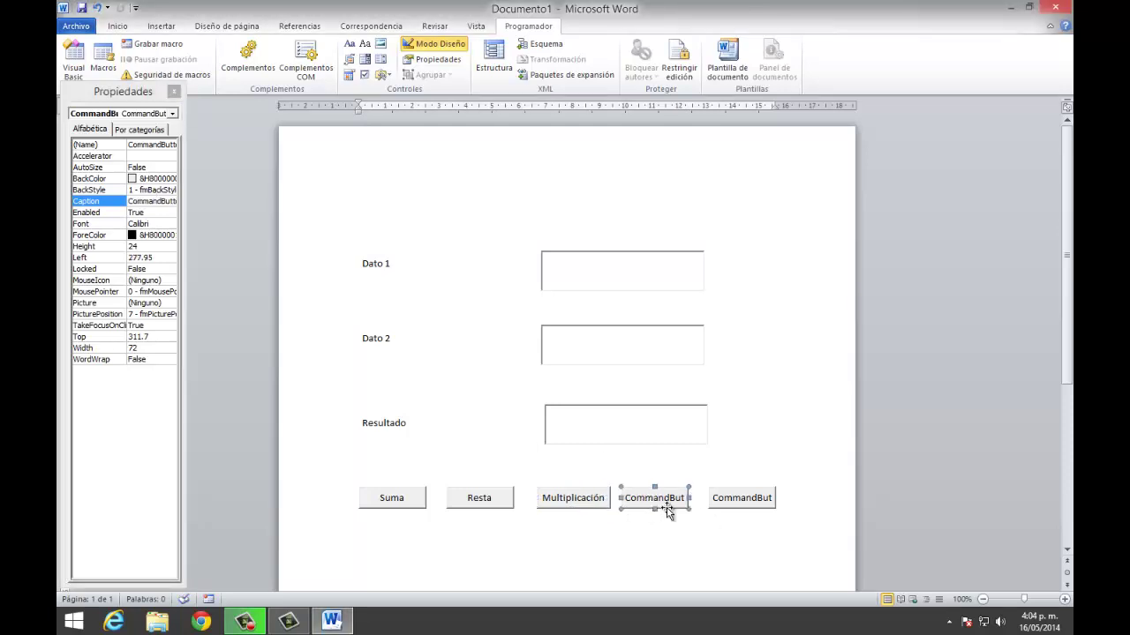
pyautogui.click(149, 202)
pyautogui.doubleClick(149, 202)
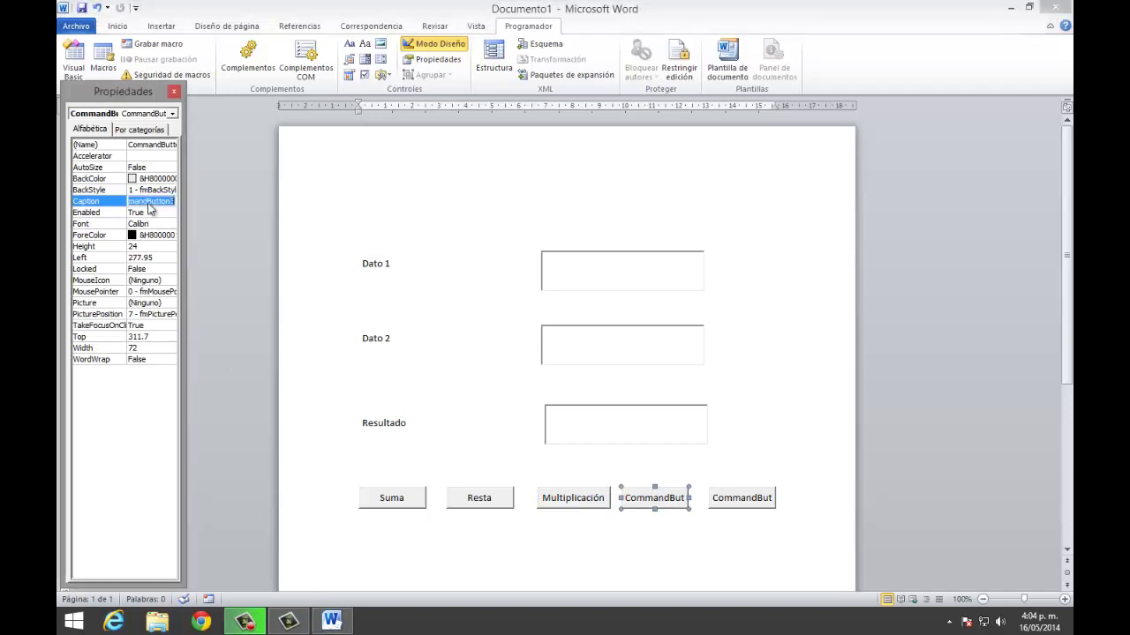
pyautogui.write('División')
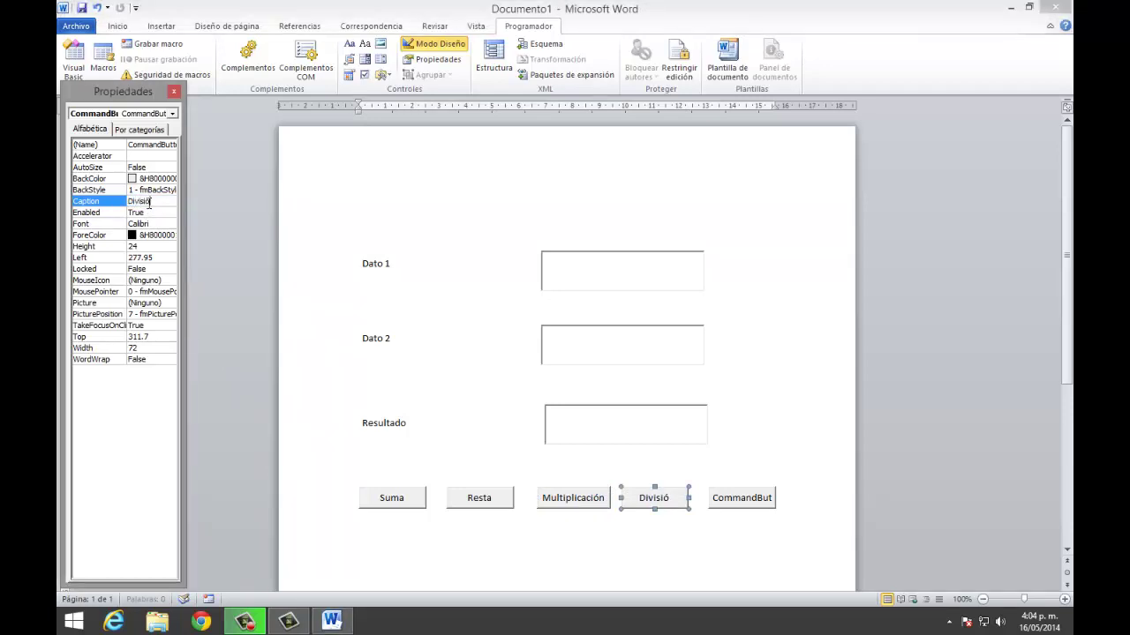
pyautogui.click(737, 502)
# - Delete the stray empty CommandButton32_Click procedure and close the VBA editor
pyautogui.doubleClick(737, 500)
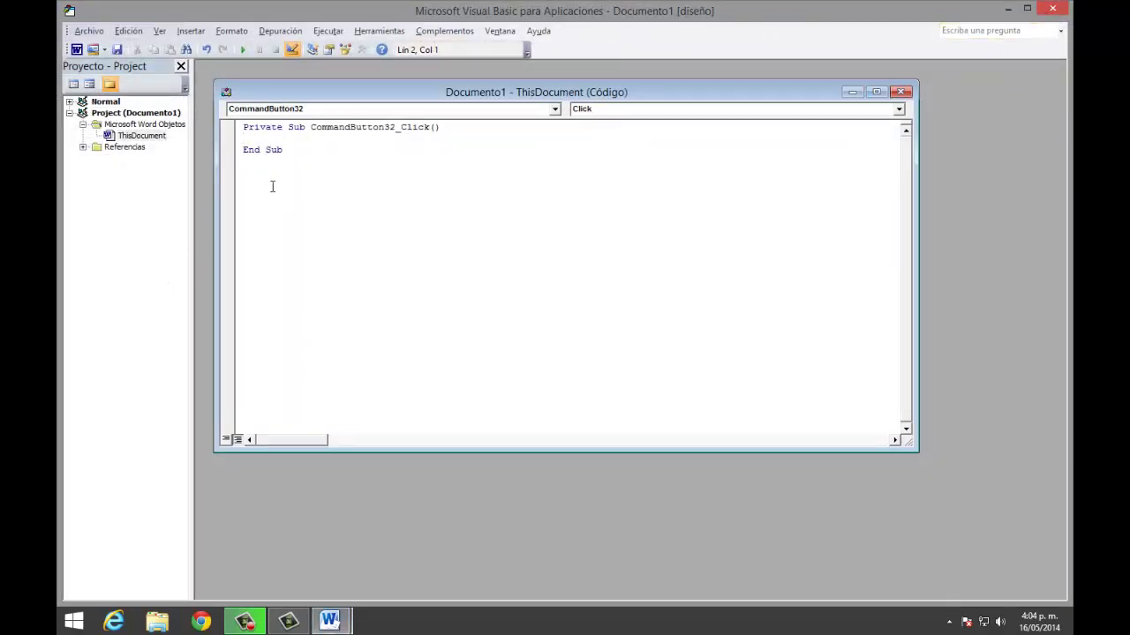
pyautogui.moveTo(272, 186); pyautogui.dragTo(237, 124)
pyautogui.press('Delete')
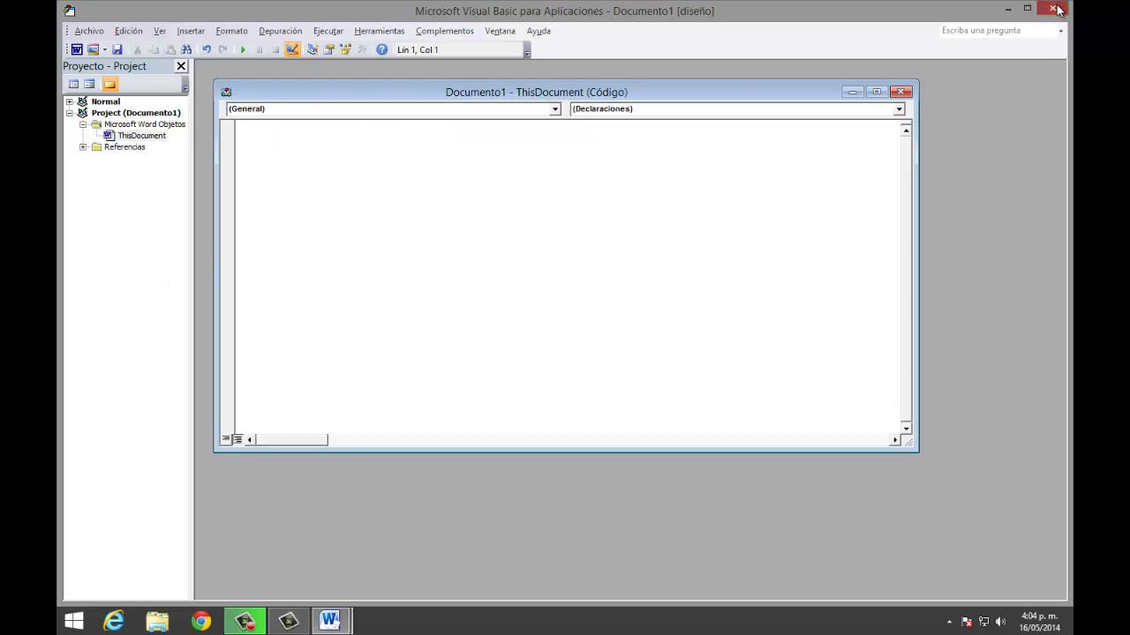
pyautogui.click(1052, 8)
pyautogui.click(159, 202)
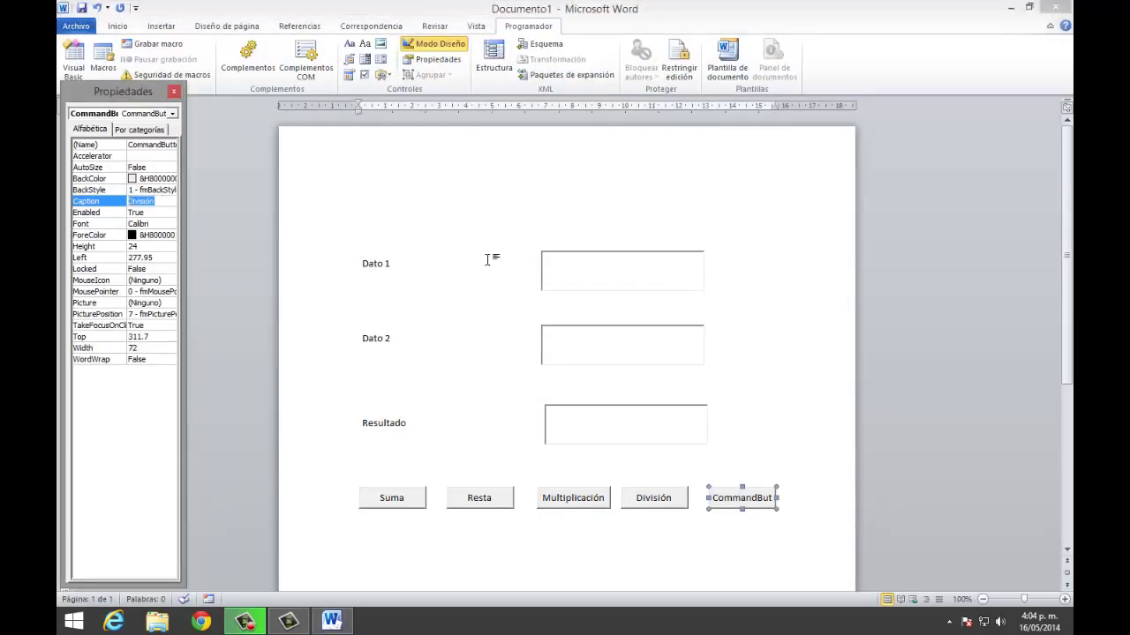
# - Restore the fourth button's Caption to División after Borrar landed on it by mistake
pyautogui.write('Borrar')
pyautogui.click(974, 504)
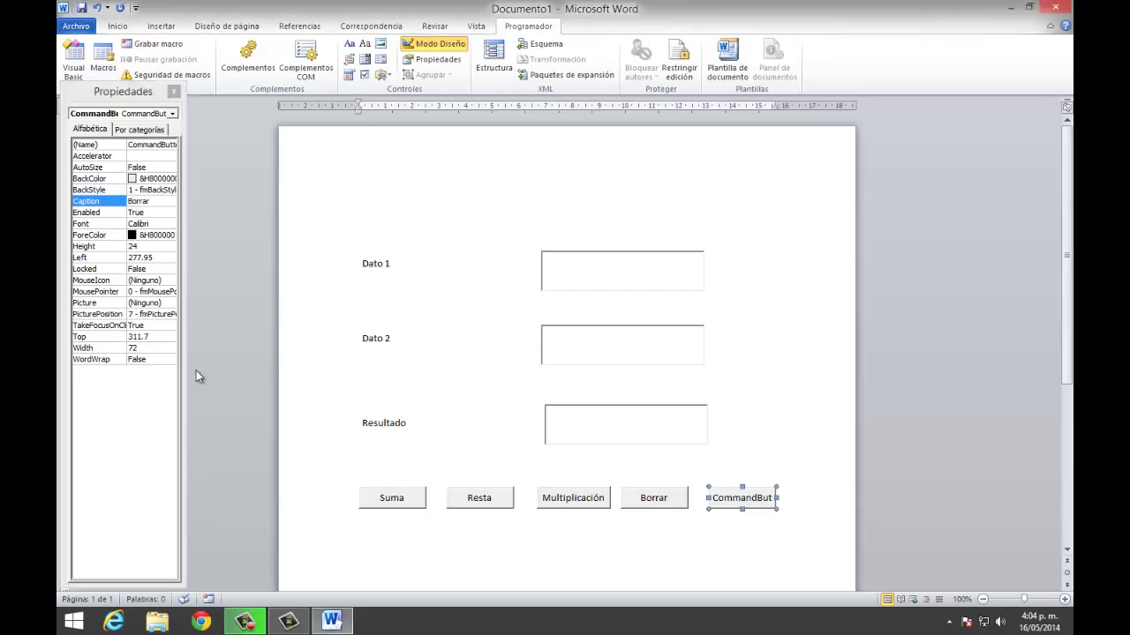
pyautogui.click(653, 503)
pyautogui.click(156, 203)
pyautogui.doubleClick(156, 203)
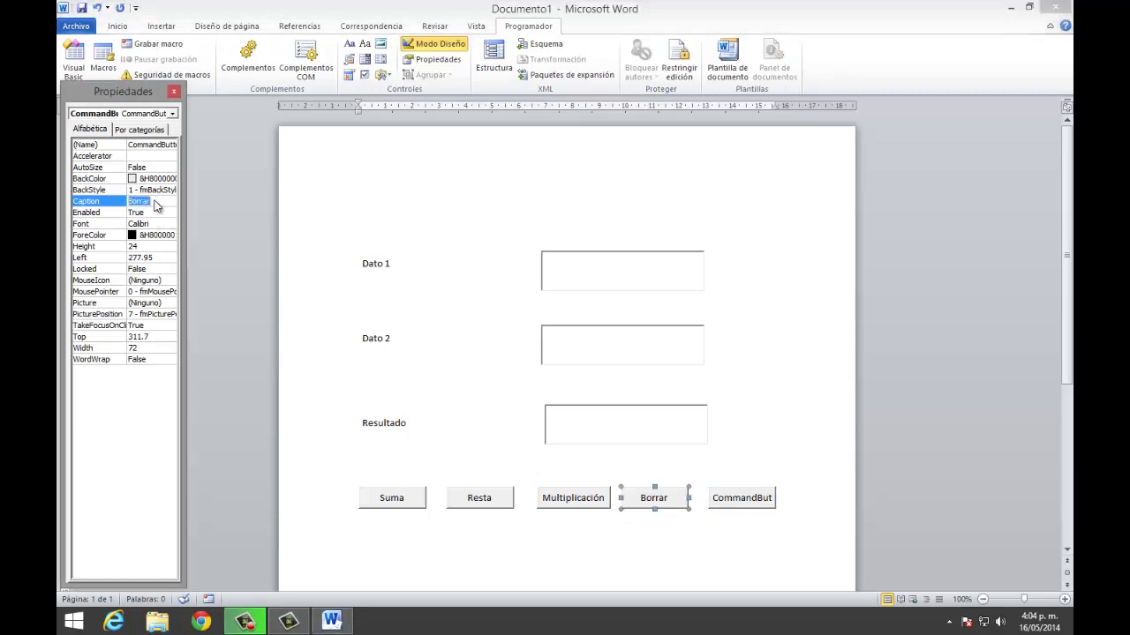
pyautogui.write('División')
# - Set the last button's Caption to Borrar
pyautogui.click(748, 499)
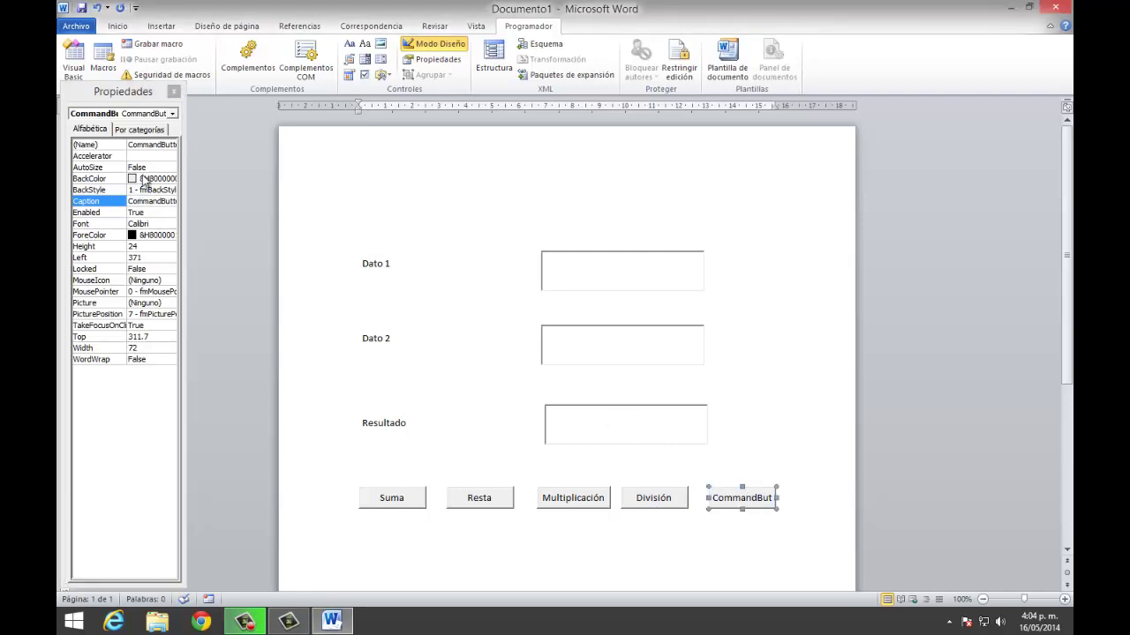
pyautogui.click(167, 201)
pyautogui.doubleClick(167, 202)
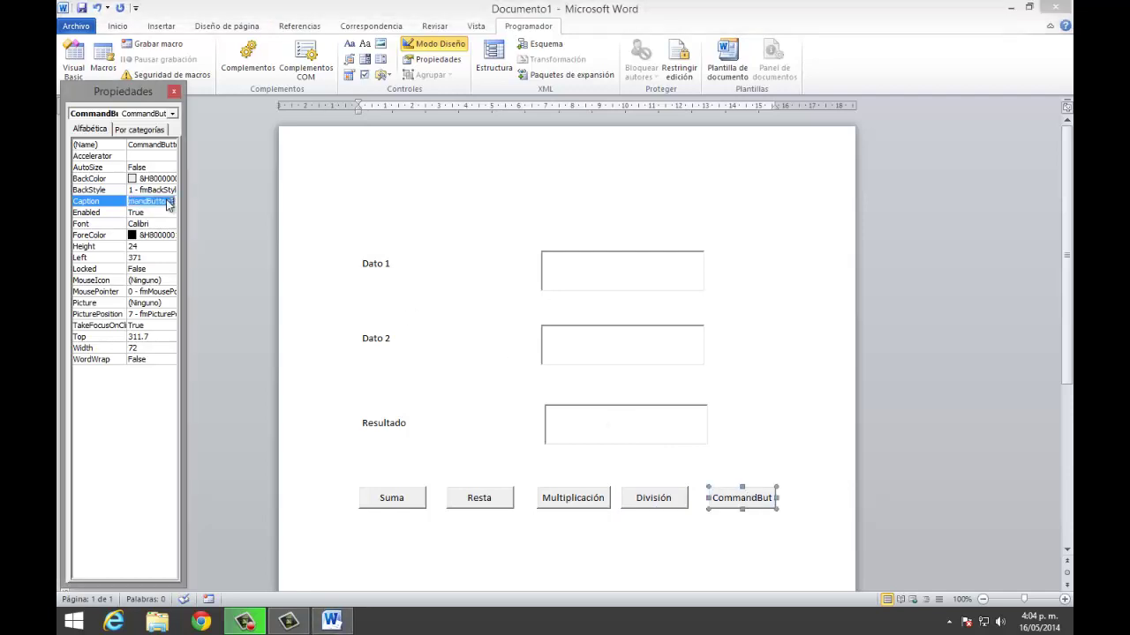
pyautogui.write('Borrar')
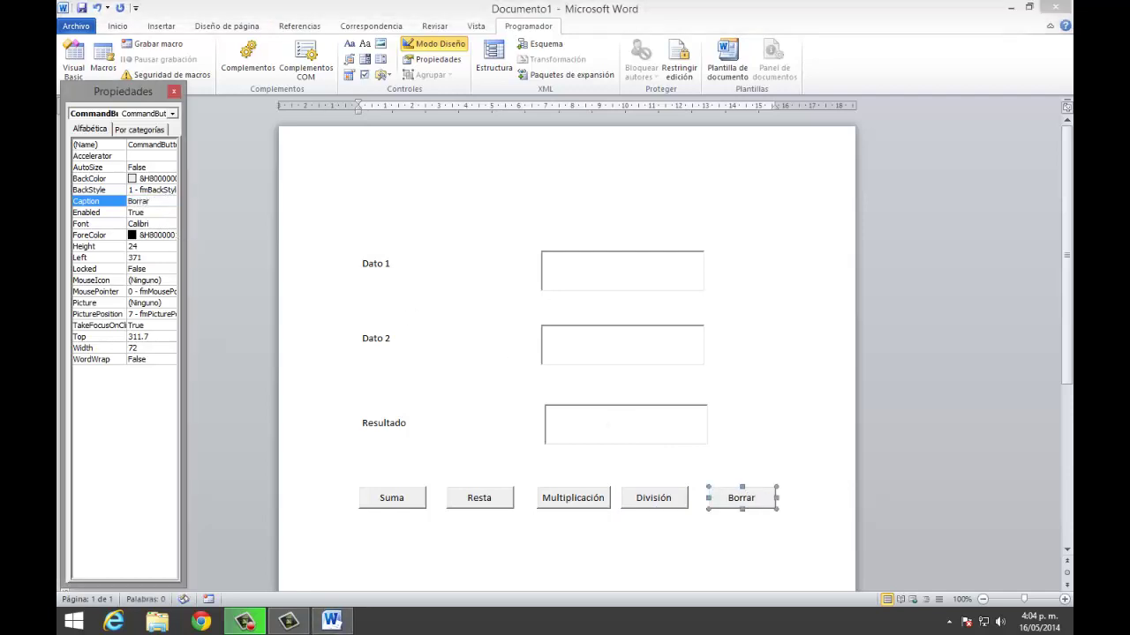
pyautogui.click(566, 562)
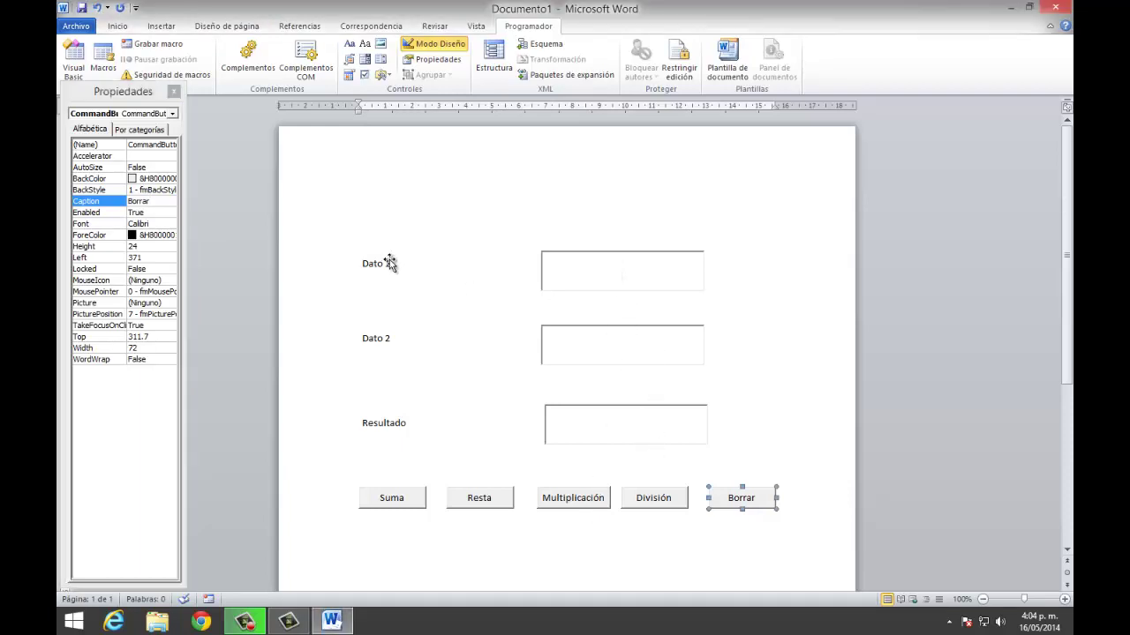
pyautogui.click(517, 527)
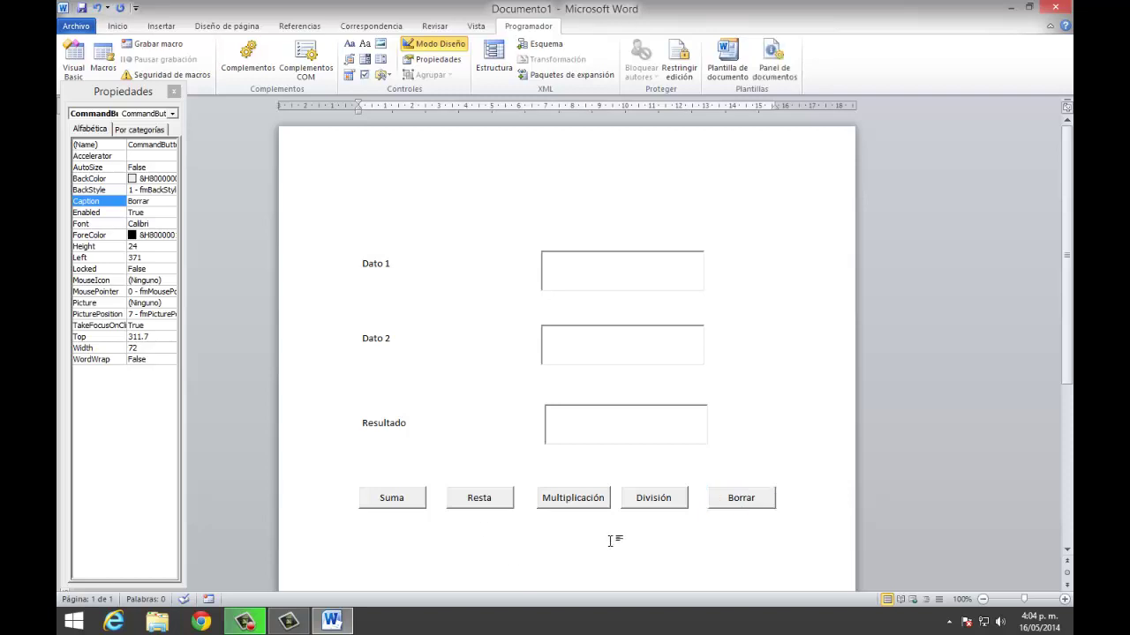
# - Write resultado = val(dato1.text) + val(dato2.Text) in the Suma button's CommandButton1_Click
pyautogui.doubleClick(389, 500)
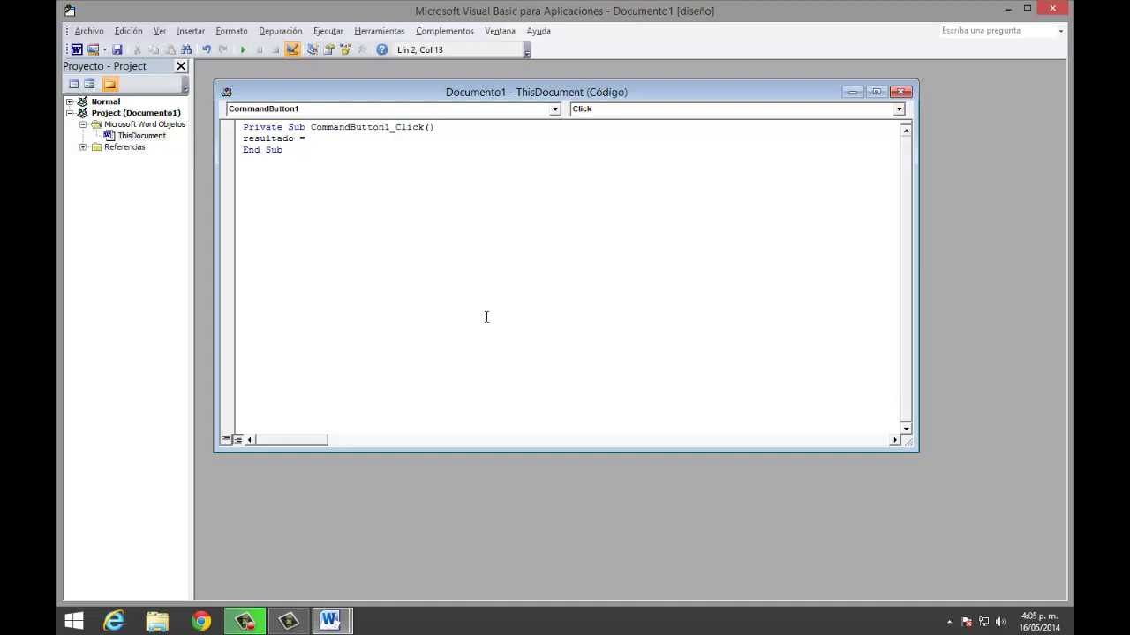
pyautogui.write('(')
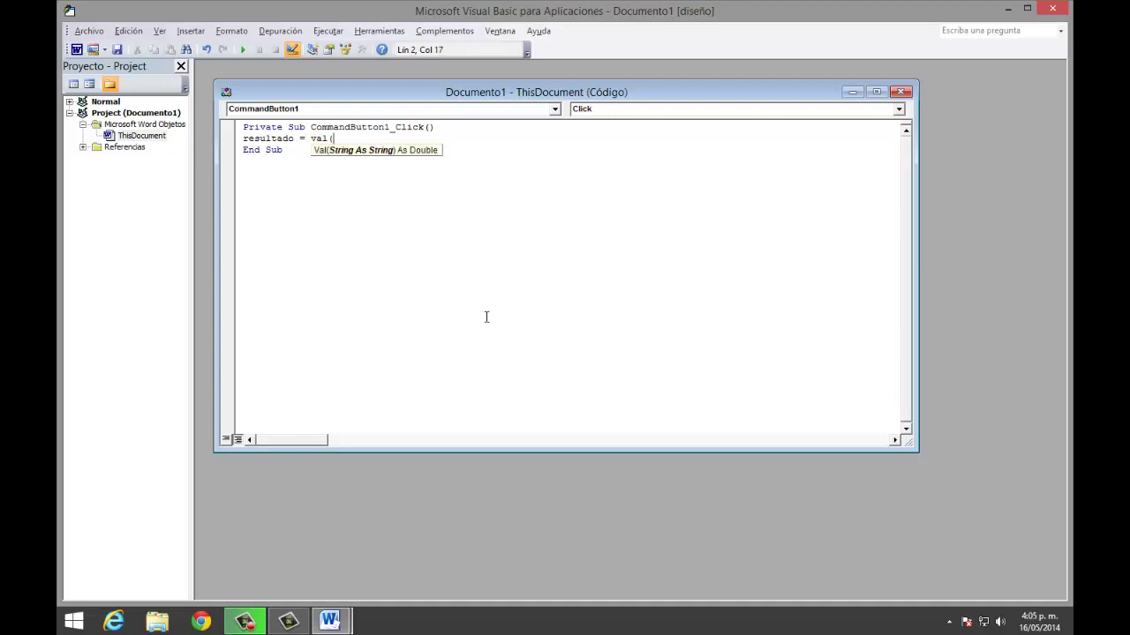
pyautogui.write('dato.text')
pyautogui.press('Escape')
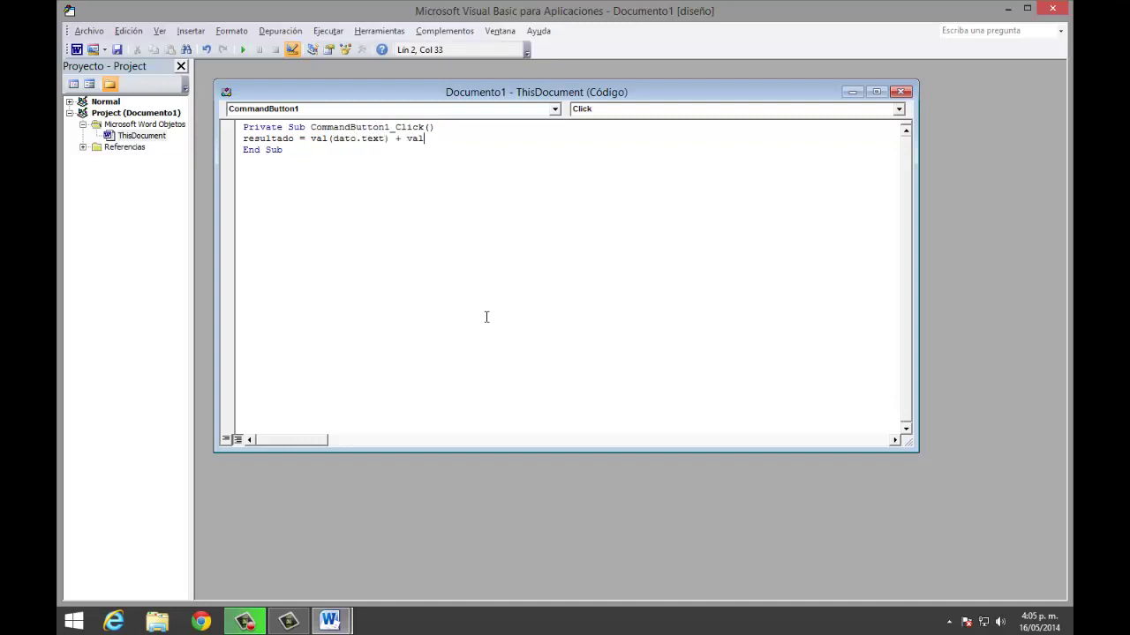
pyautogui.write('(dat')
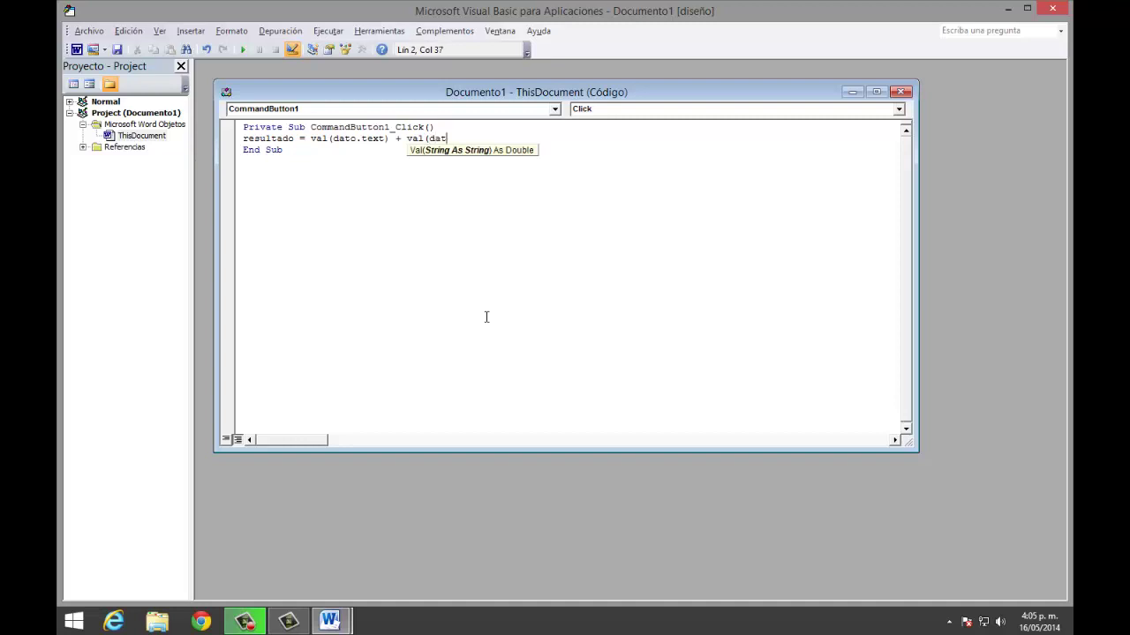
pyautogui.write('o2.')
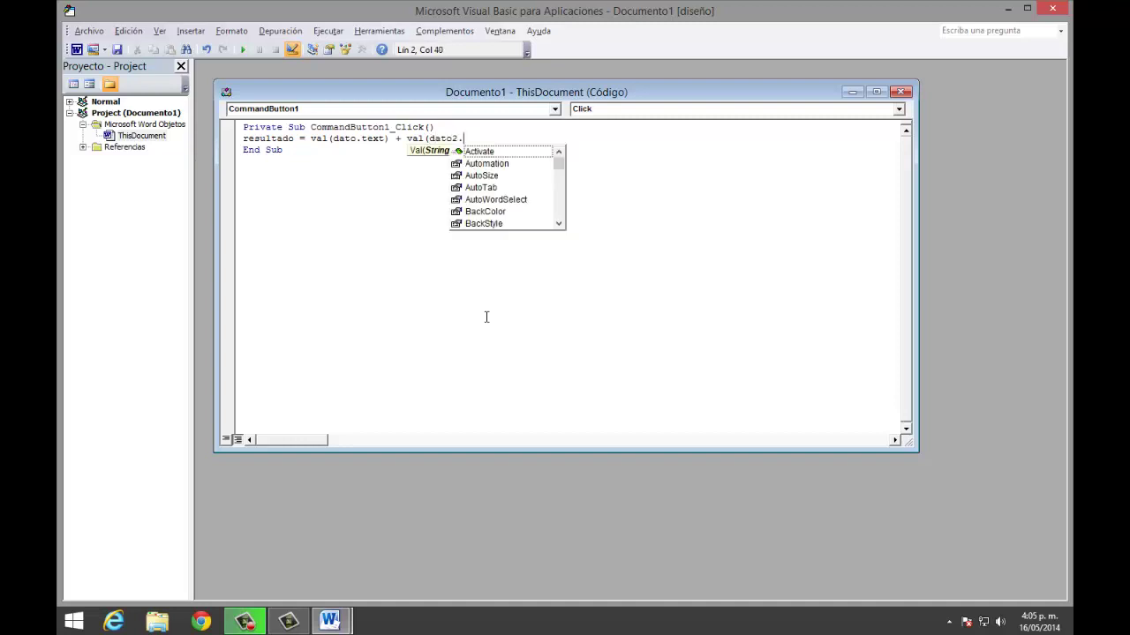
pyautogui.write('text)')
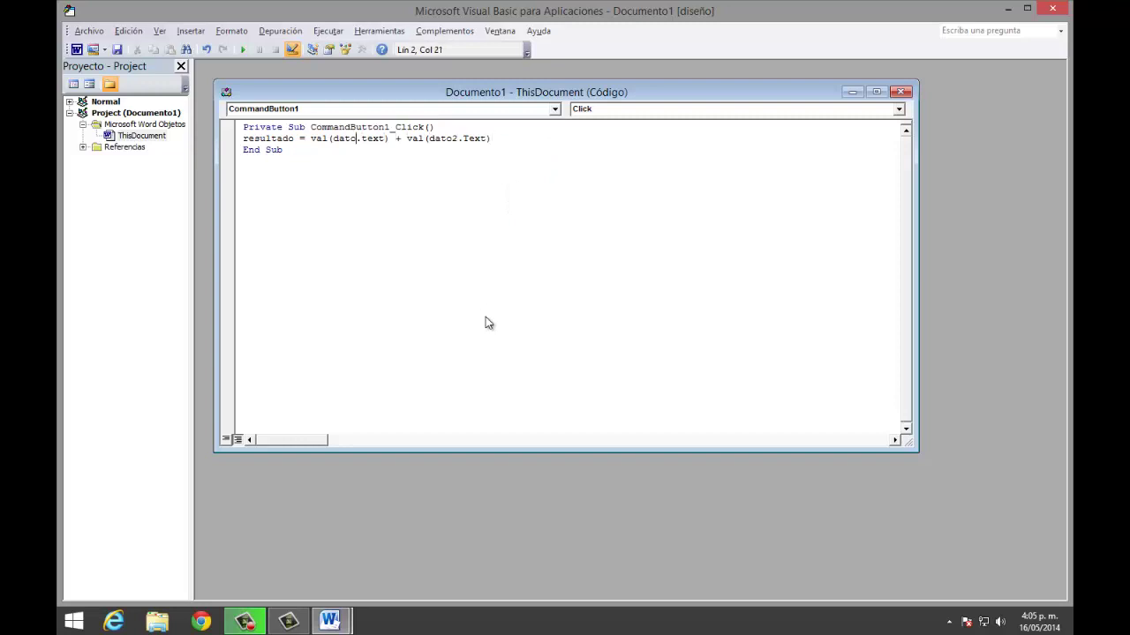
pyautogui.write('1')
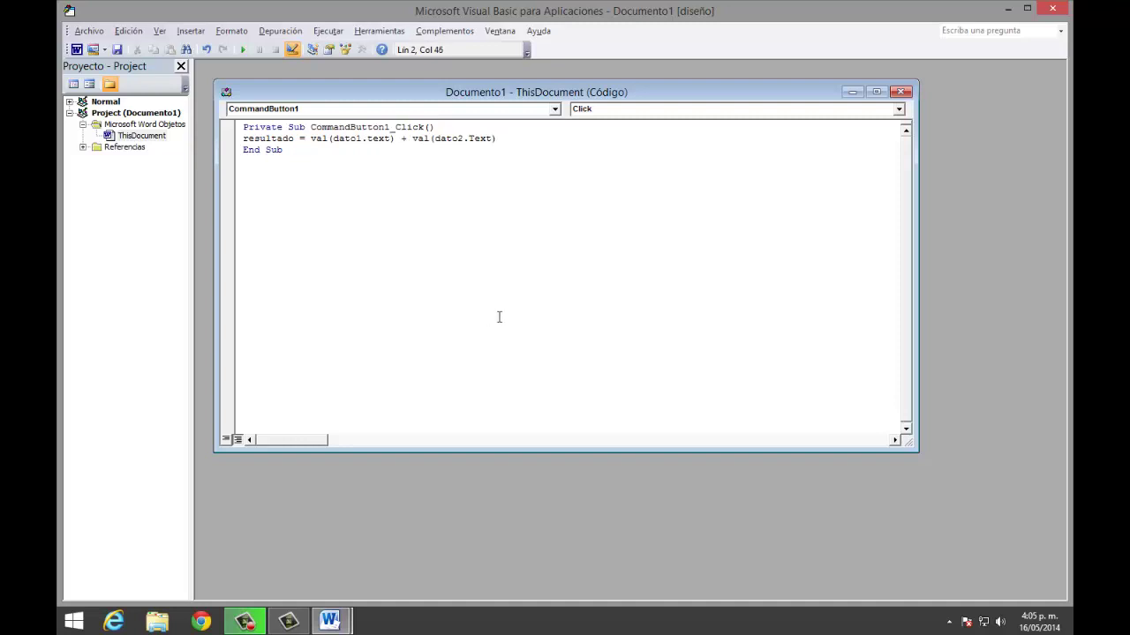
# - Leave design mode and test Suma with 55 and 778, getting 833 in Resultado
pyautogui.click(1053, 9)
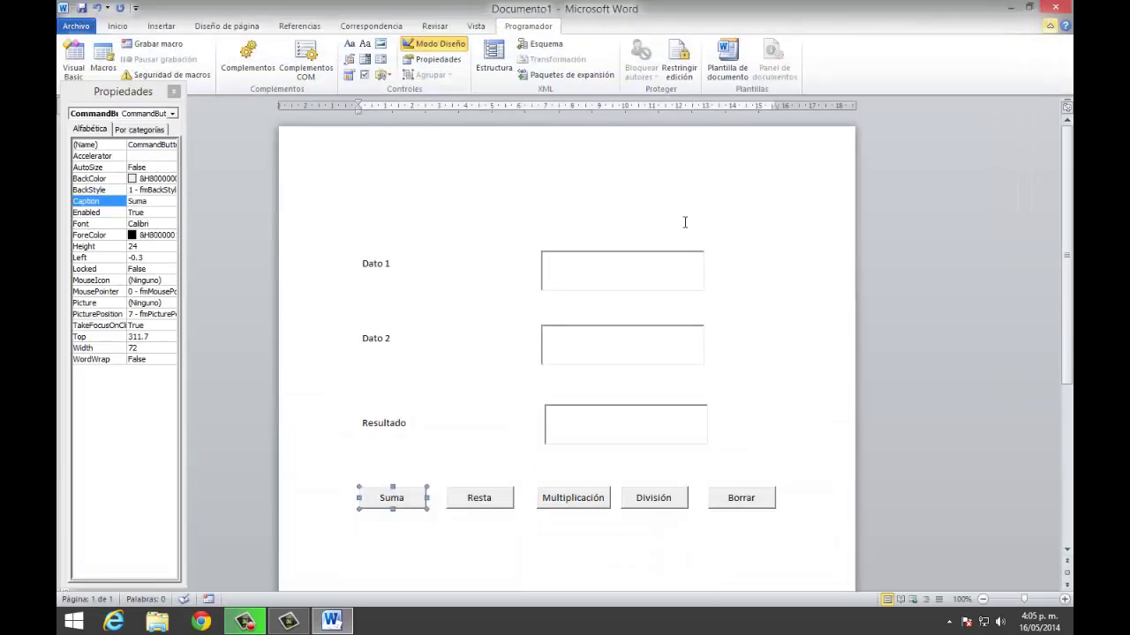
pyautogui.click(429, 49)
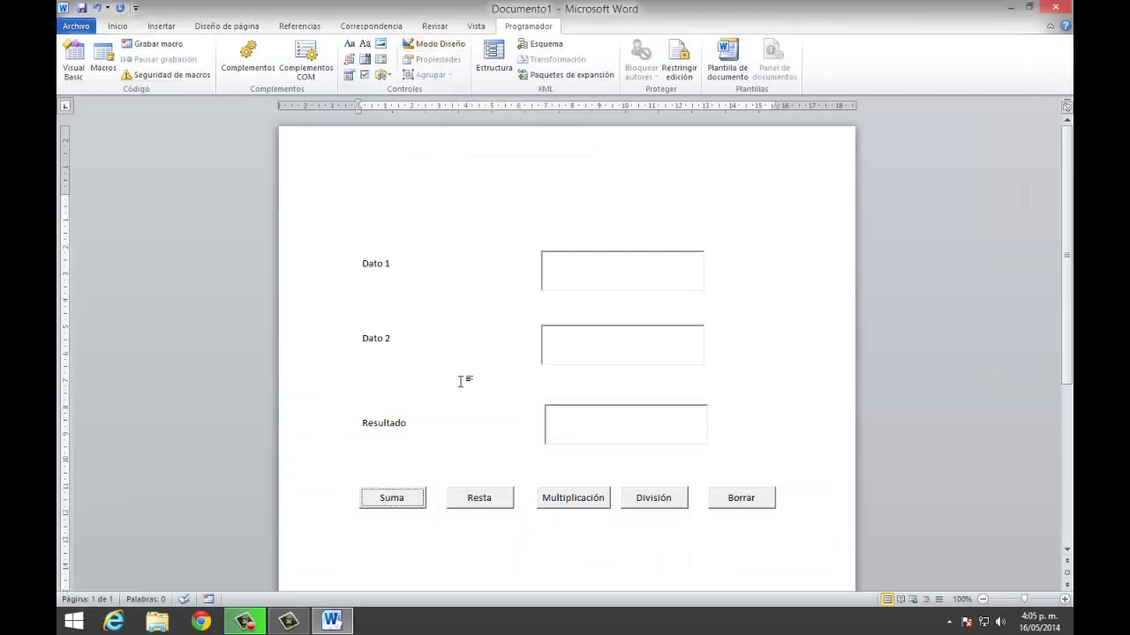
pyautogui.click(581, 279)
pyautogui.write('55')
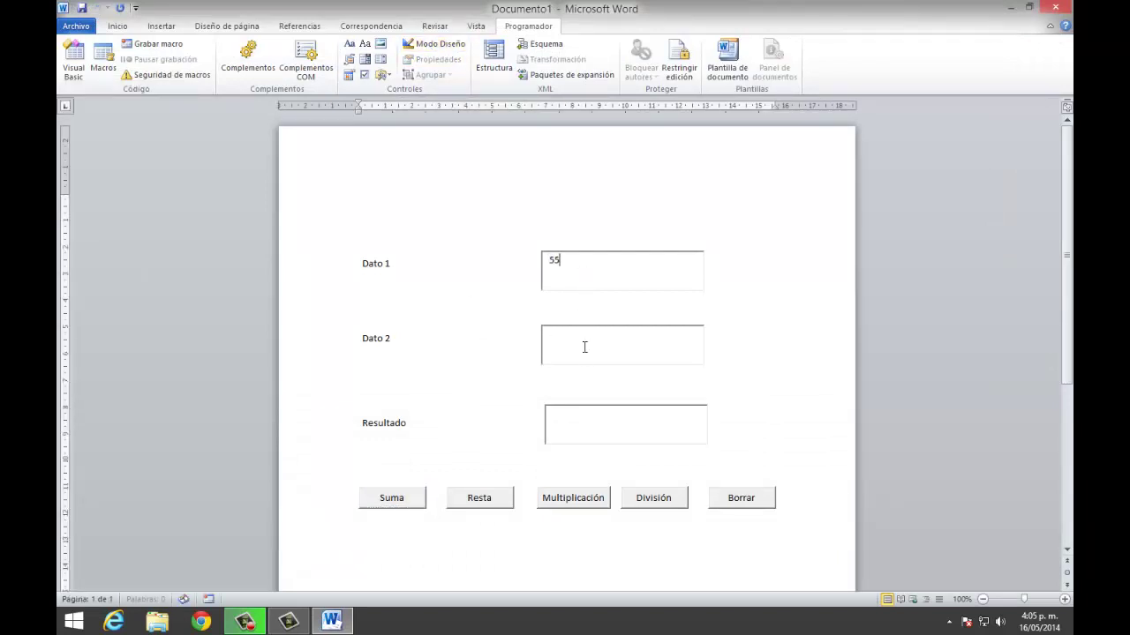
pyautogui.click(579, 344)
pyautogui.write('778')
pyautogui.click(386, 503)
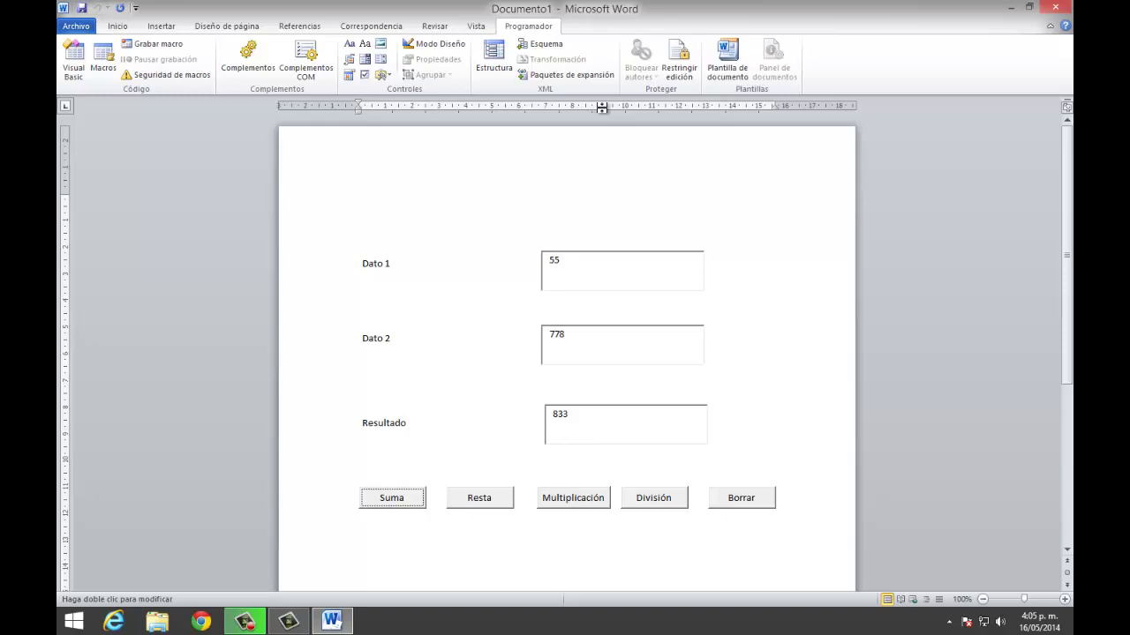
# - Copy the Suma formula into the Resta procedure, changing + to -
pyautogui.click(434, 43)
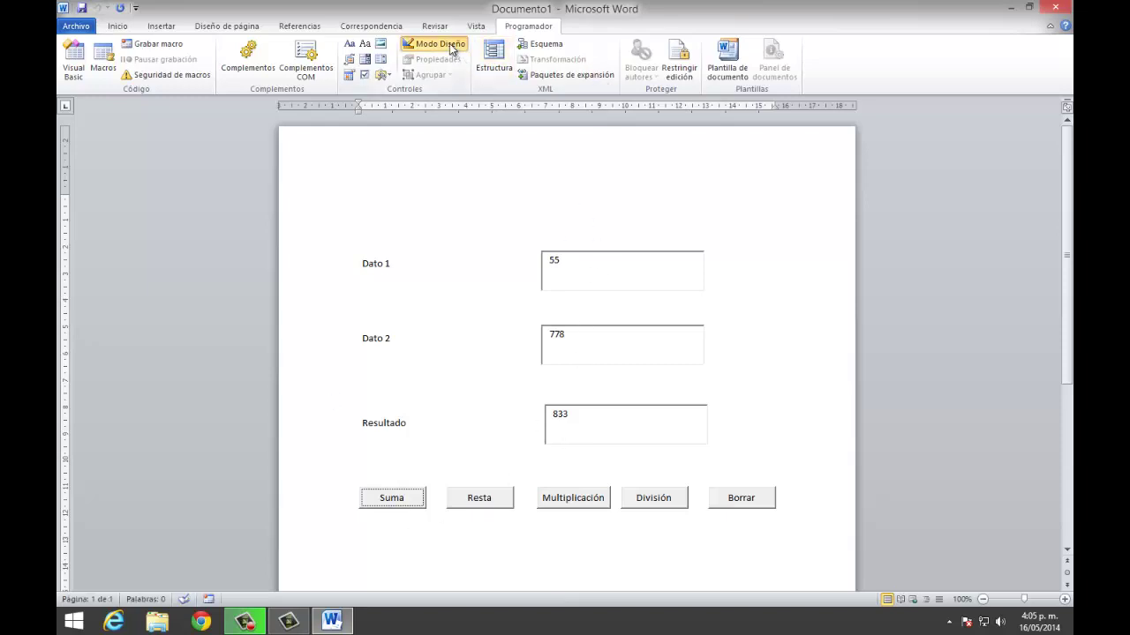
pyautogui.doubleClick(479, 497)
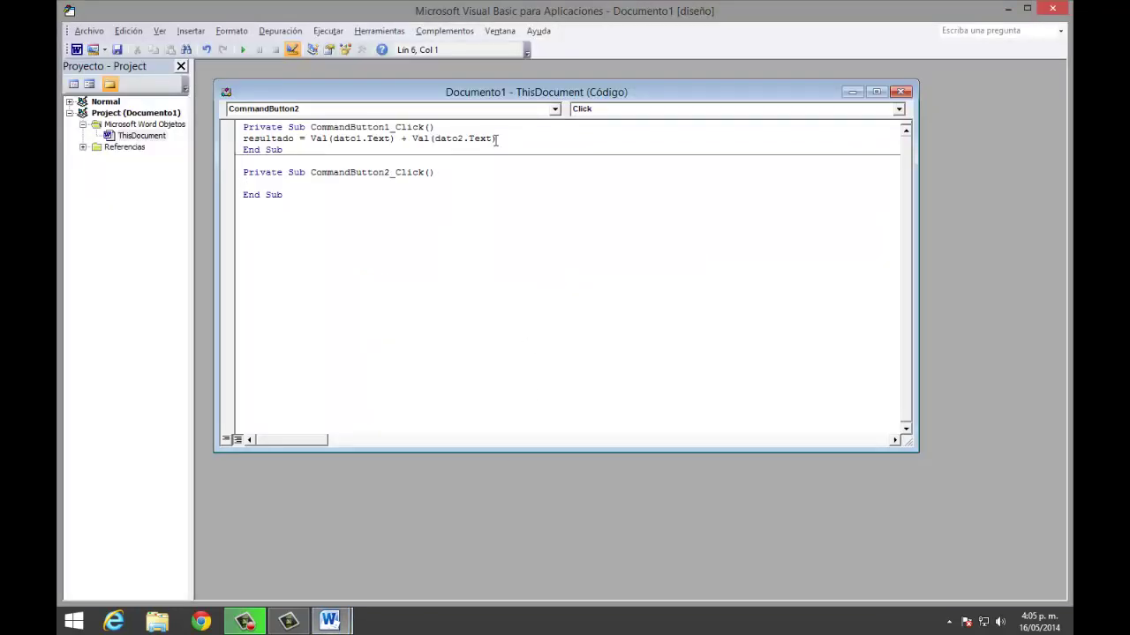
pyautogui.moveTo(496, 139); pyautogui.dragTo(244, 144)
pyautogui.hotkey('ctrl', 'c')
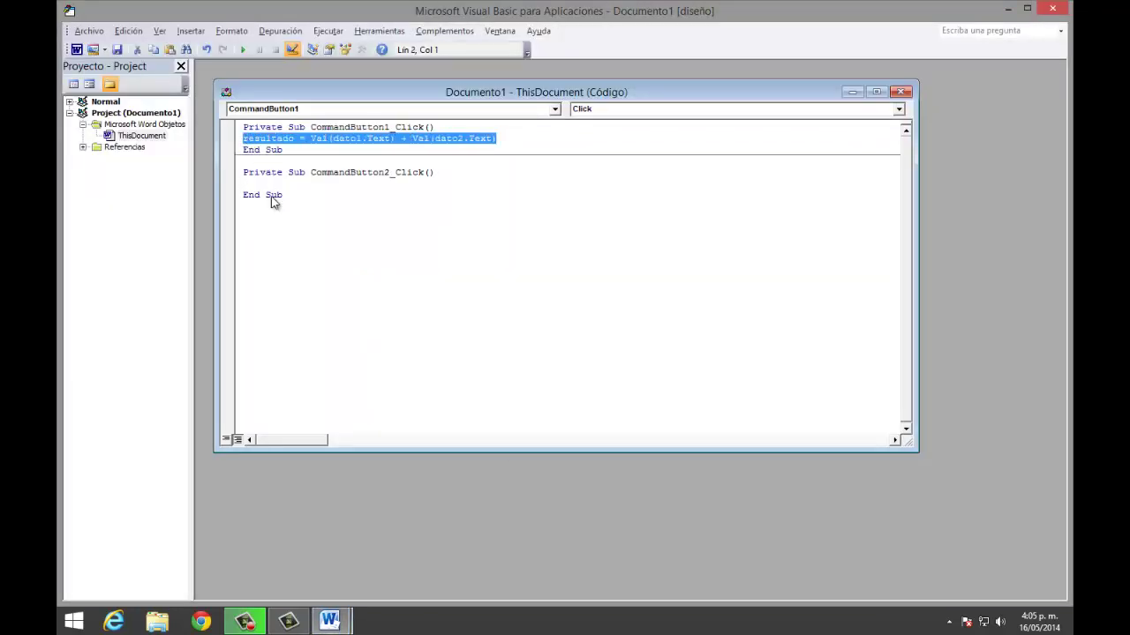
pyautogui.click(256, 183)
pyautogui.hotkey('ctrl', 'v')
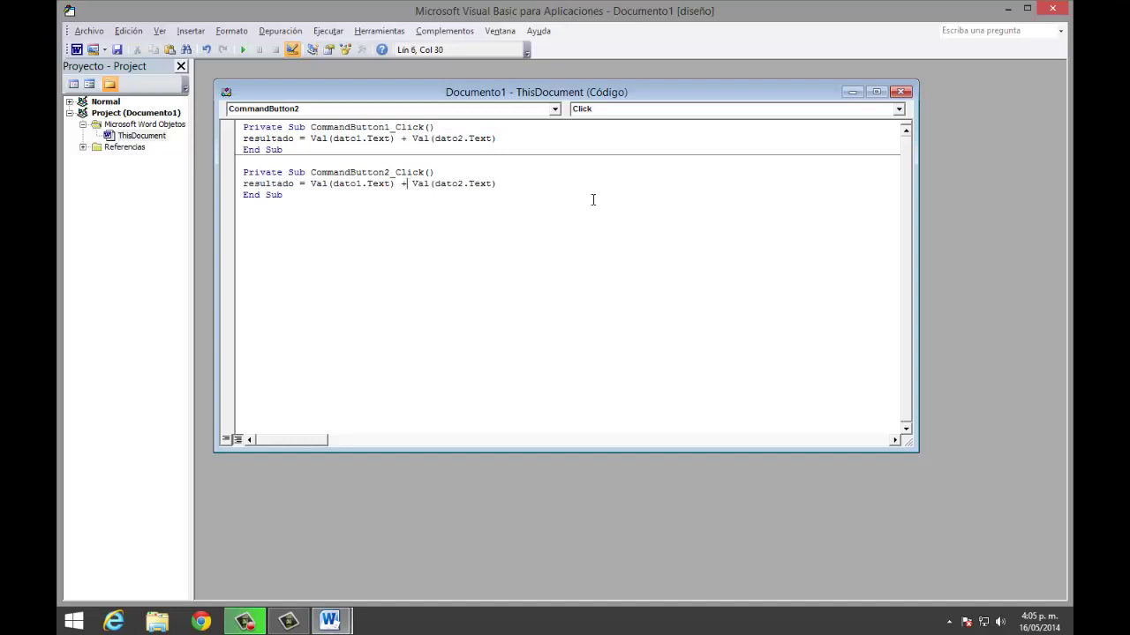
pyautogui.press('BackSpace')
pyautogui.write('-')
pyautogui.click(1052, 9)
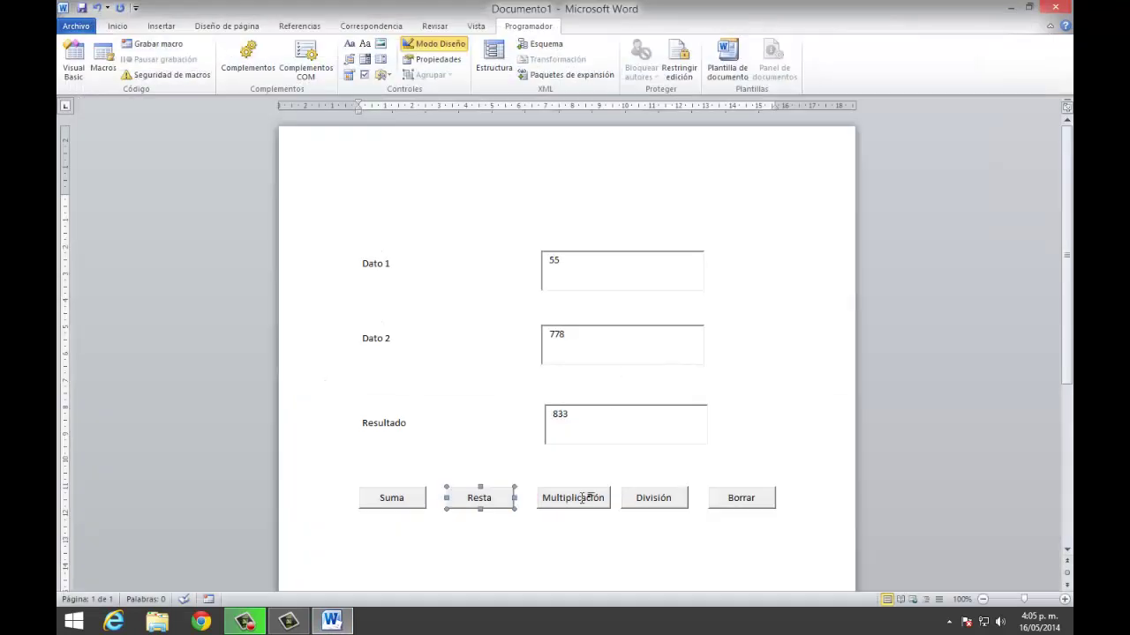
# - Paste the formula into the Multiplicación procedure with * as the operator
pyautogui.doubleClick(560, 500)
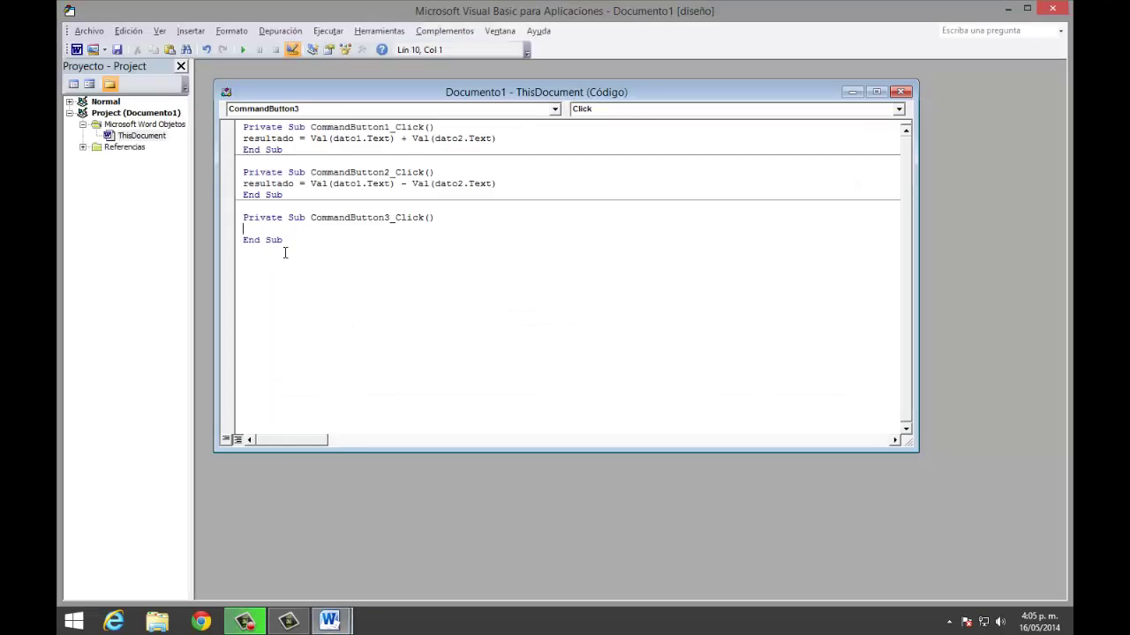
pyautogui.hotkey('ctrl', 'v')
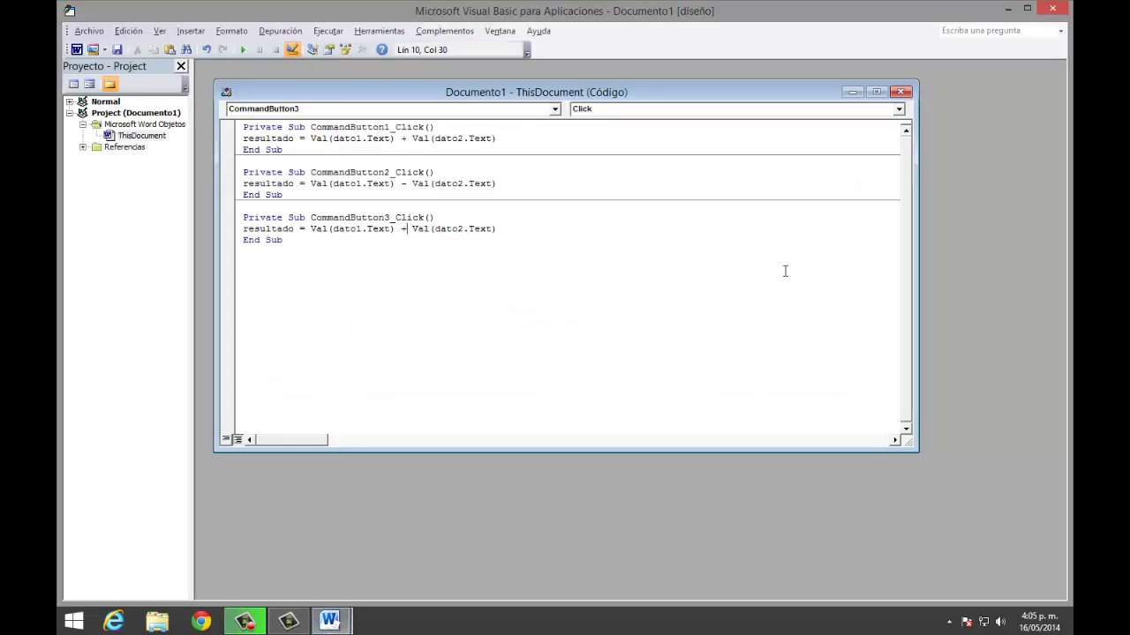
pyautogui.press('BackSpace')
pyautogui.write('*')
pyautogui.click(1052, 8)
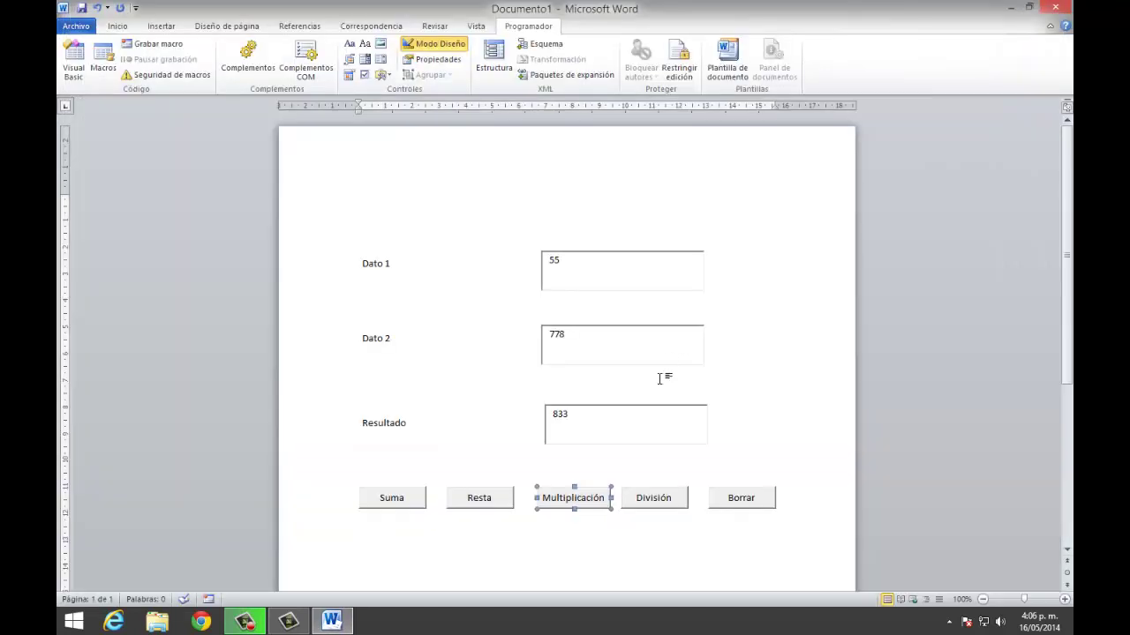
# - Paste the formula into the División procedure with / as the operator
pyautogui.doubleClick(649, 503)
pyautogui.hotkey('ctrl', 'v')
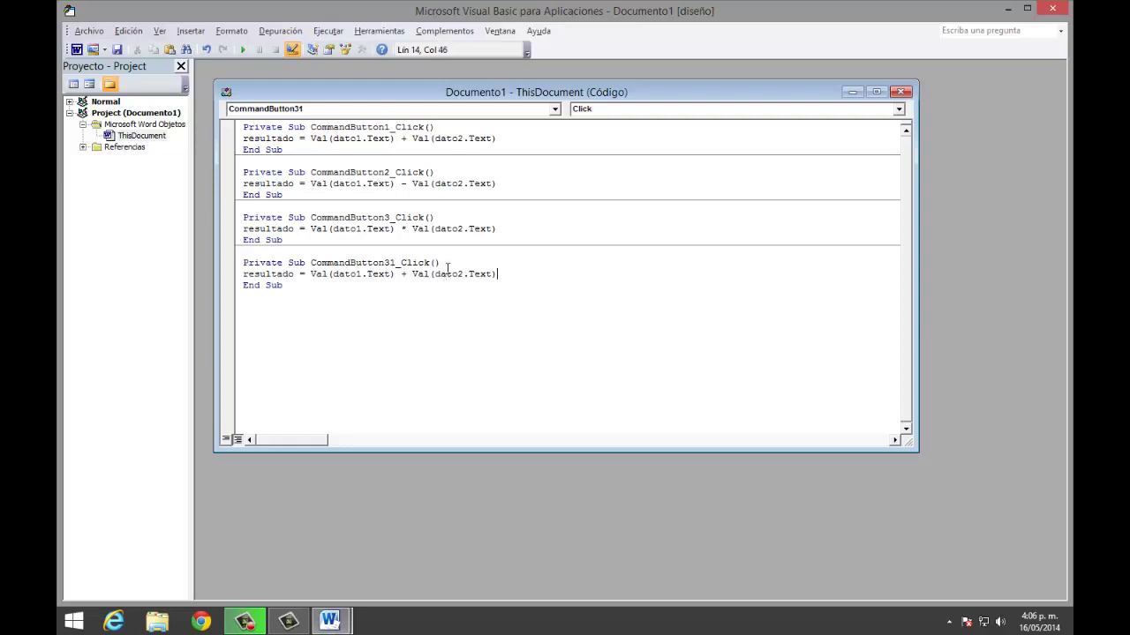
pyautogui.press('BackSpace')
pyautogui.write('7')
pyautogui.press('BackSpace')
pyautogui.write('/')
# - Give the Borrar procedure the lines resultado = "", dato1 = "" and dato2 = ""
pyautogui.click(1054, 11)
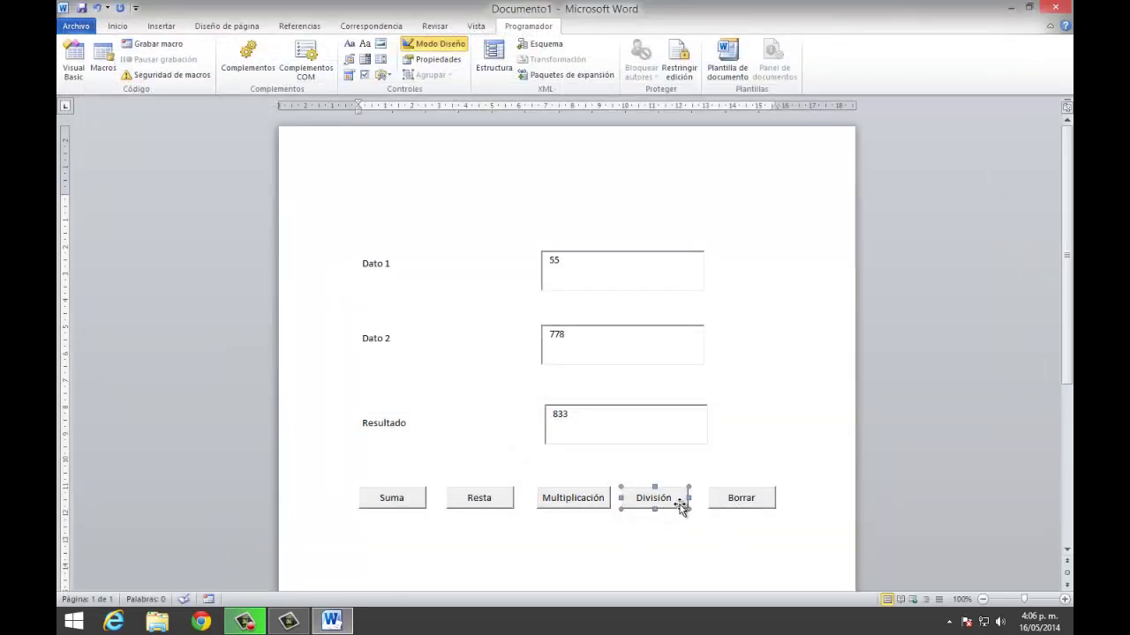
pyautogui.doubleClick(738, 499)
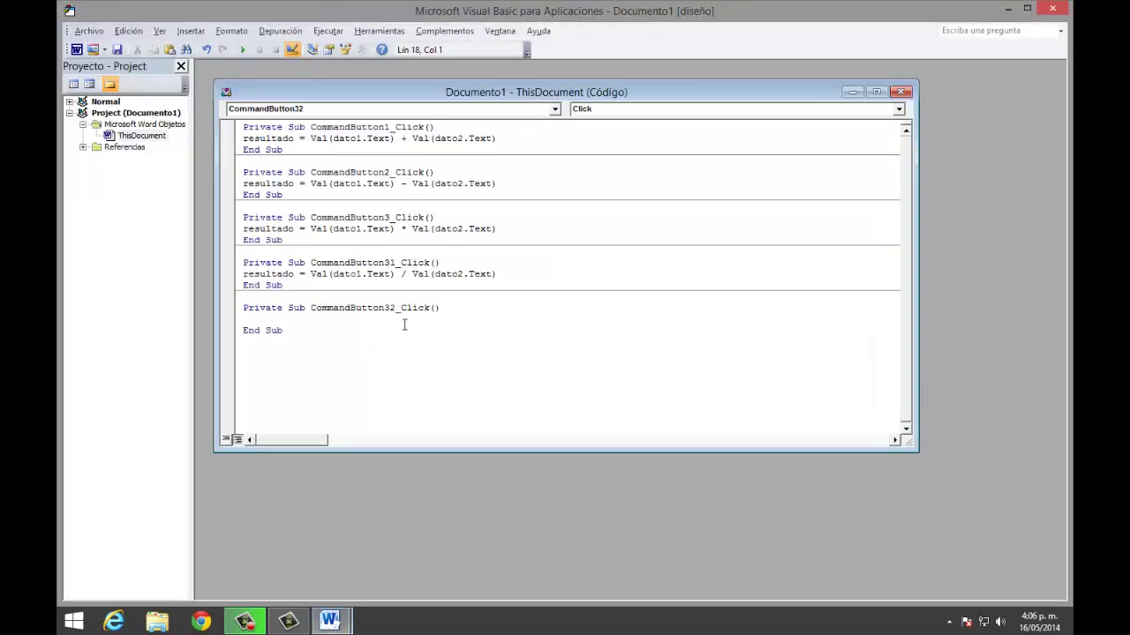
pyautogui.write('resultado = "')
pyautogui.press('Return')
pyautogui.write('dato1 =')
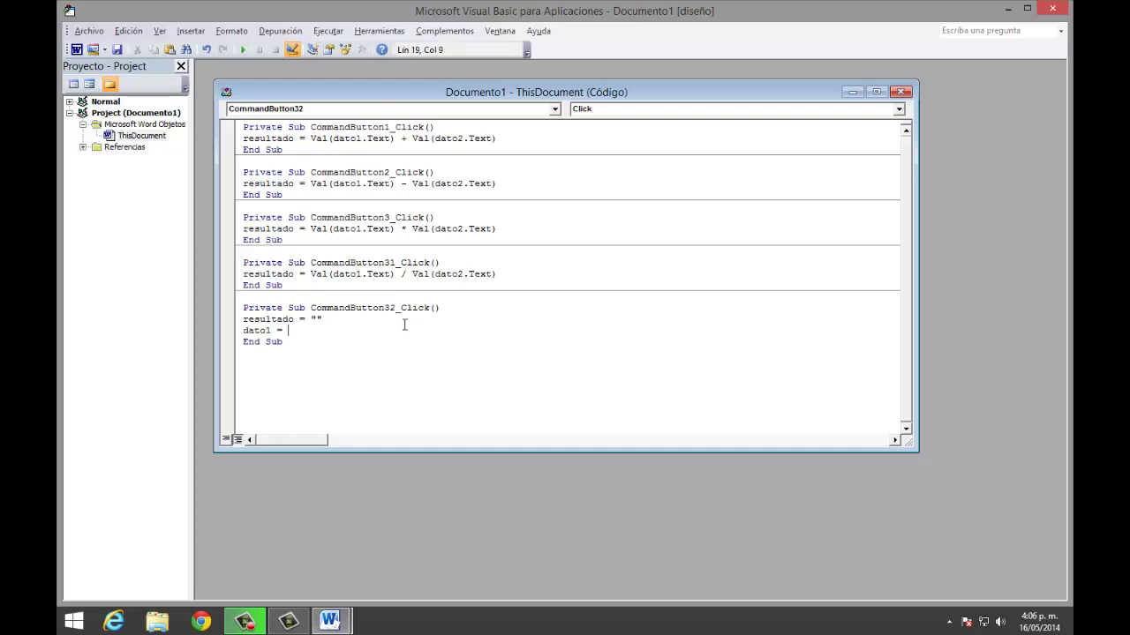
pyautogui.write('co')
pyautogui.press('Return')
pyautogui.write('dato2 = "')
pyautogui.click(1052, 8)
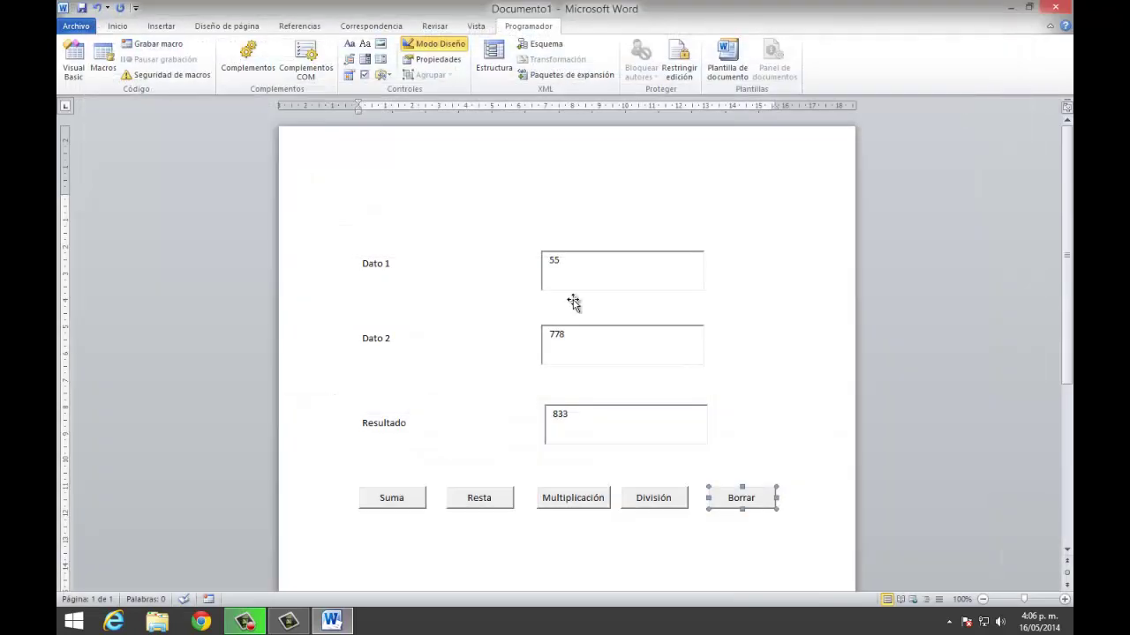
# - Leave design mode, clear the form, and enter 666 in Dato 1 and 785 in Dato 2
pyautogui.click(443, 46)
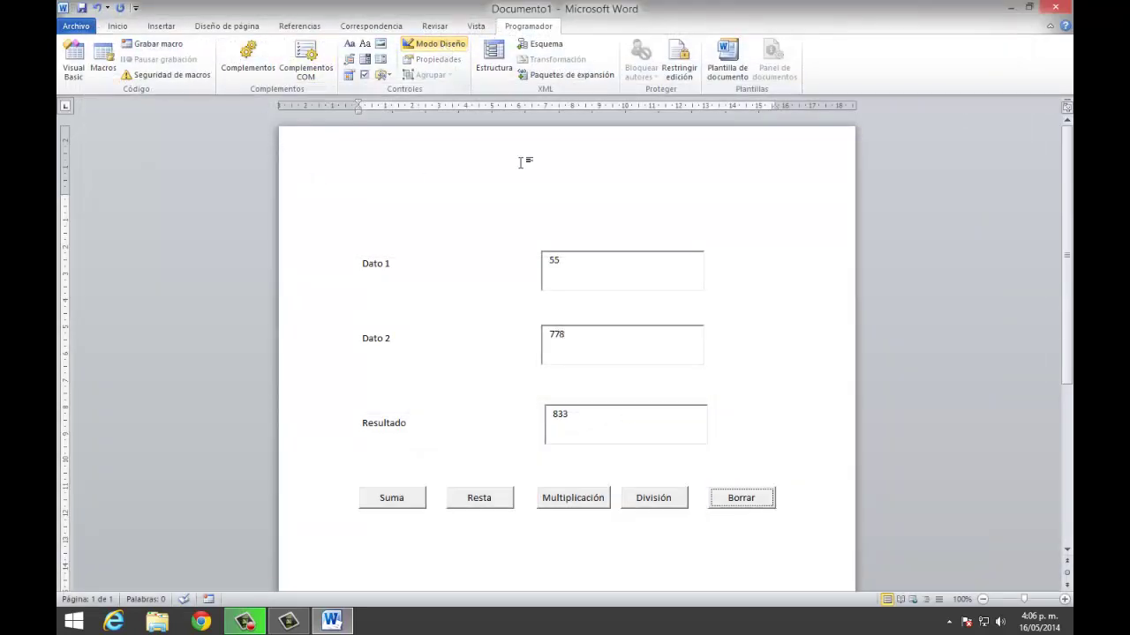
pyautogui.click(744, 501)
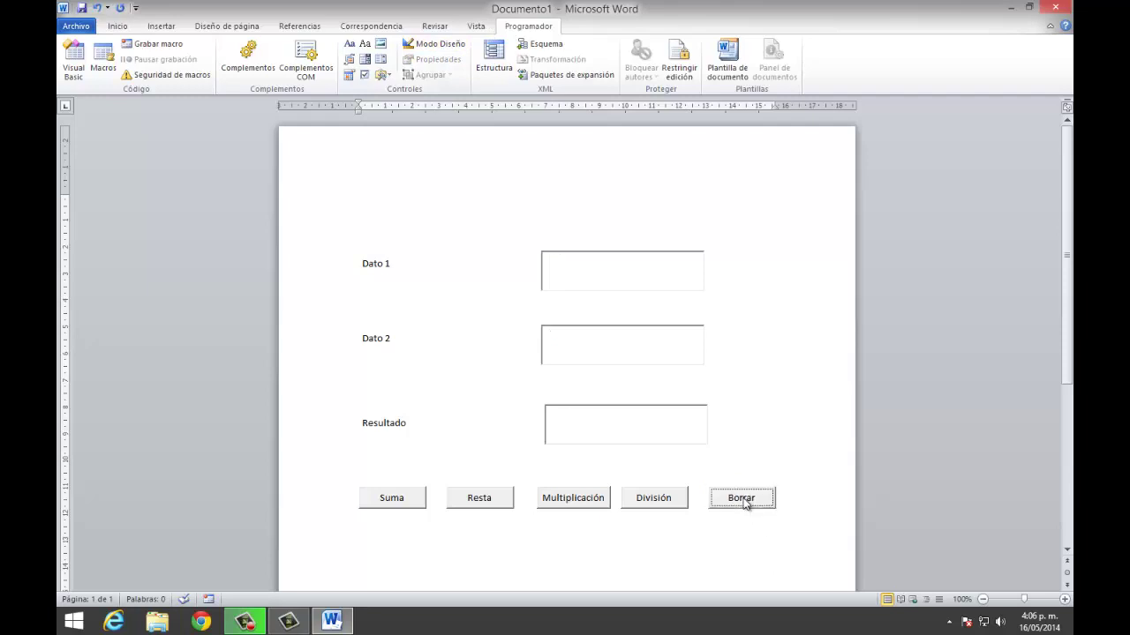
pyautogui.click(582, 282)
pyautogui.write('66')
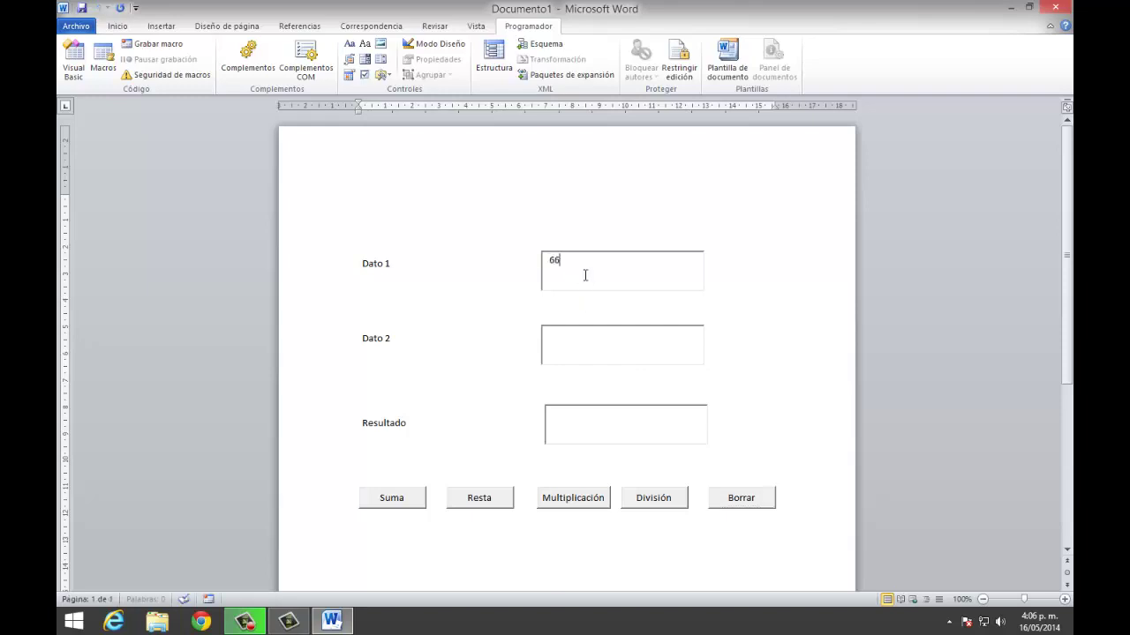
pyautogui.write('6')
pyautogui.click(581, 337)
pyautogui.write('785')
# - Run Suma, Resta, Multiplicación and División on the values, then clear with Borrar
pyautogui.click(420, 501)
pyautogui.click(484, 505)
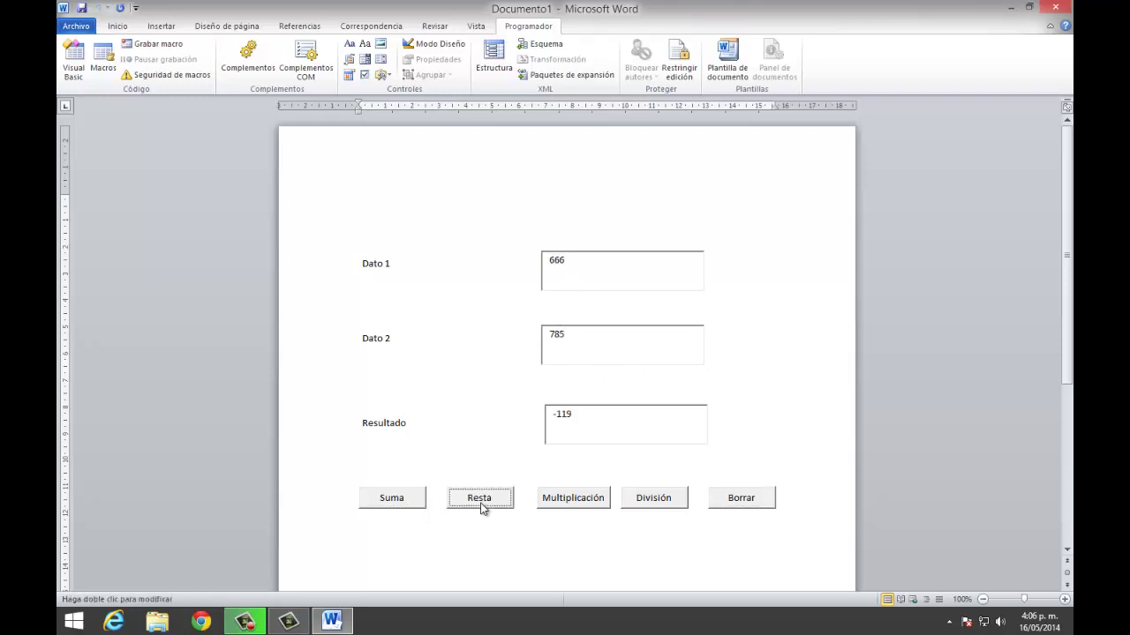
pyautogui.click(584, 503)
pyautogui.click(685, 503)
pyautogui.click(747, 500)
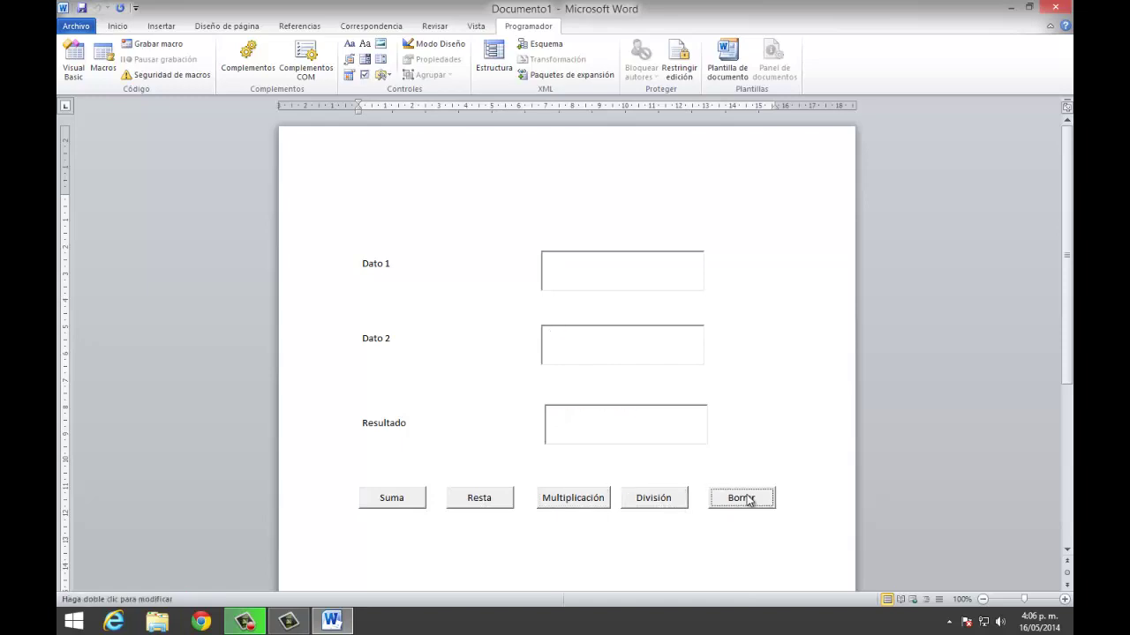
pyautogui.click(424, 553)
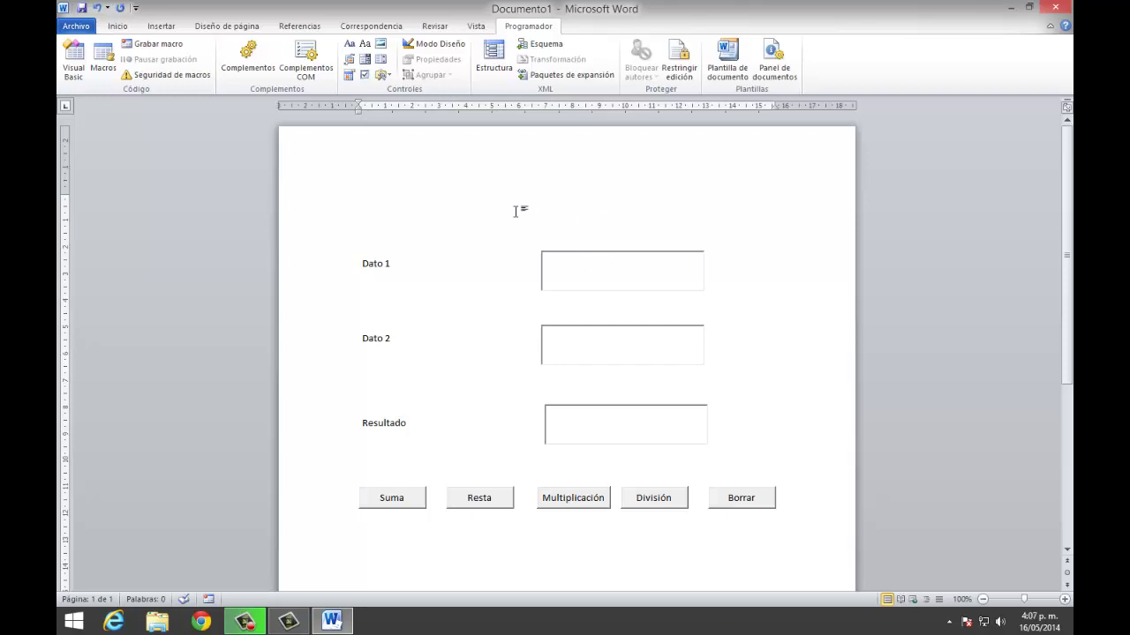
# - Save the form to the Desktop as the macro-enabled document 'calculadora en word'
pyautogui.click(78, 26)
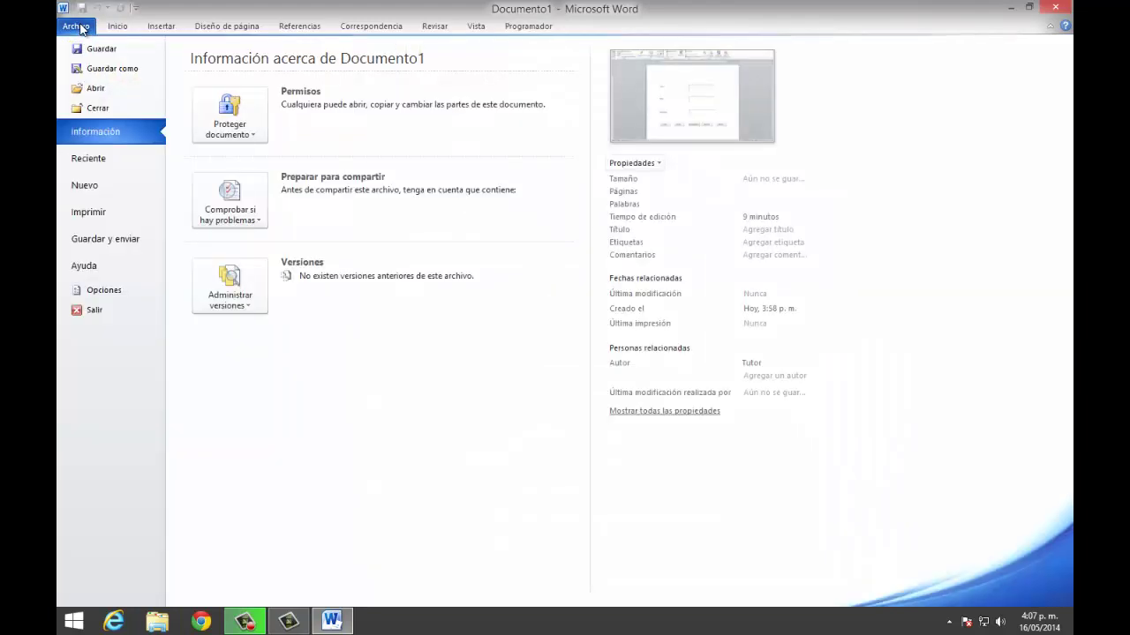
pyautogui.click(113, 69)
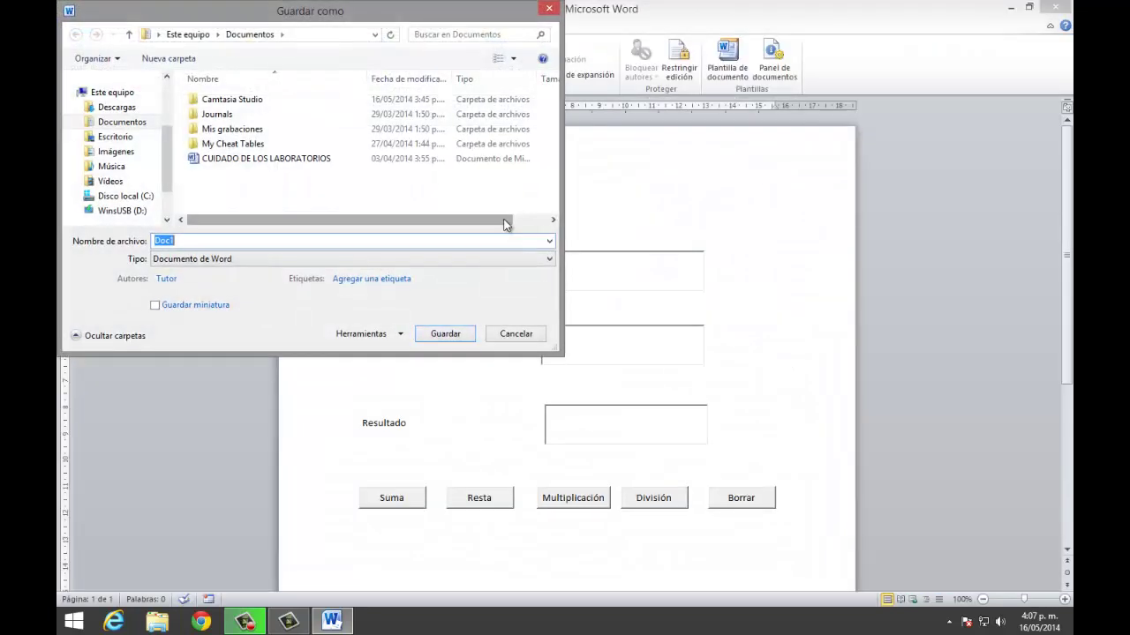
pyautogui.click(265, 259)
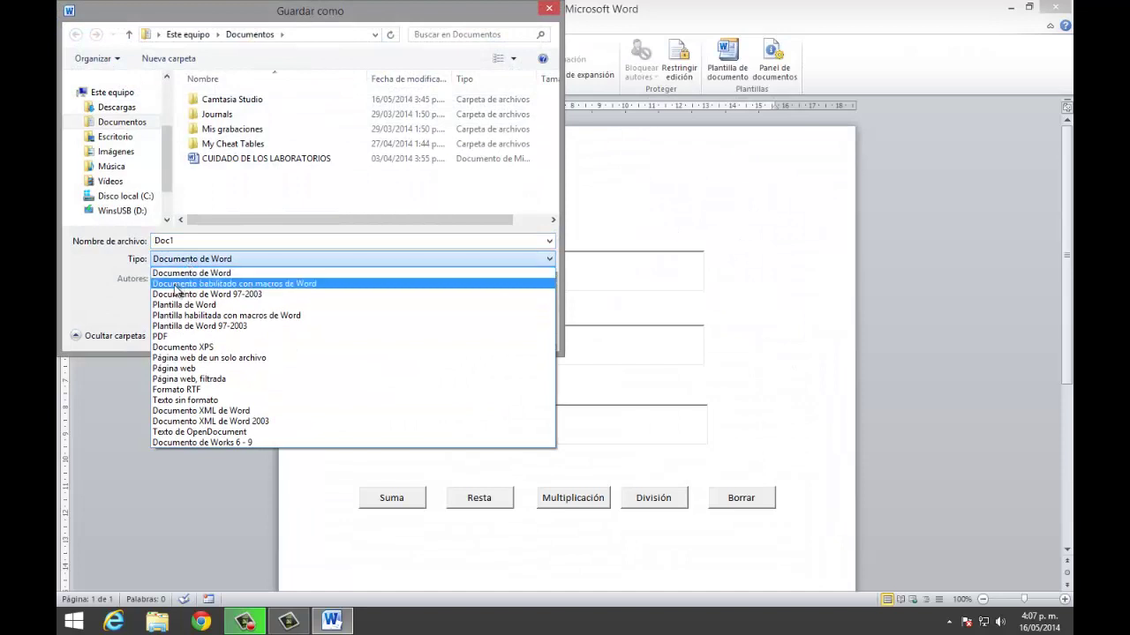
pyautogui.click(292, 284)
pyautogui.doubleClick(198, 240)
pyautogui.write('calculadora en word')
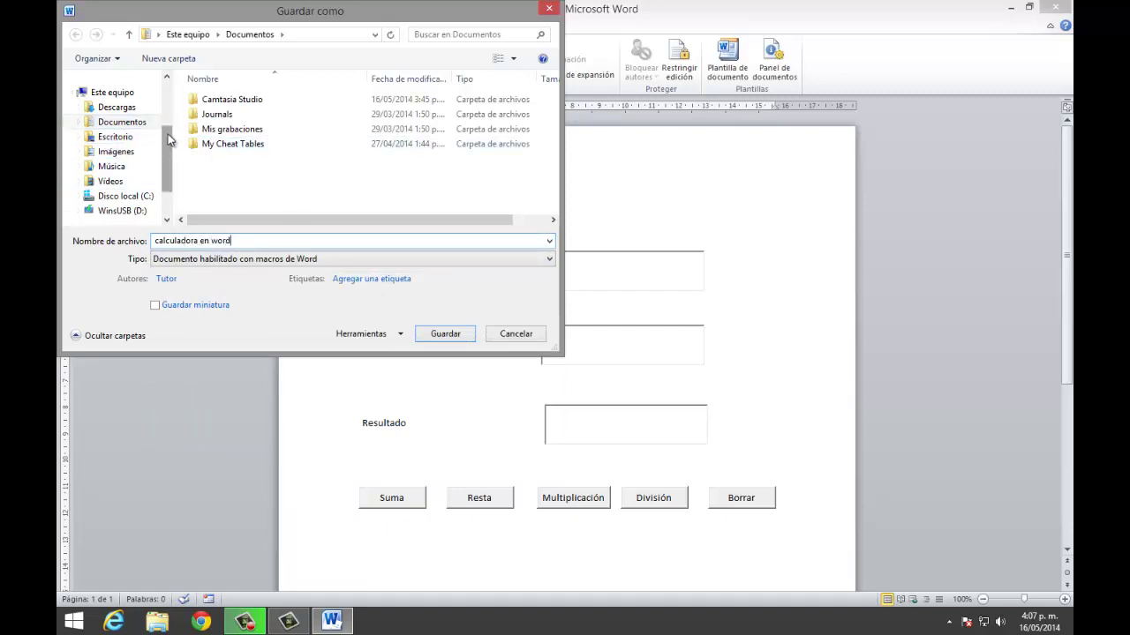
pyautogui.scroll(3, 115, 150)
pyautogui.click(115, 143)
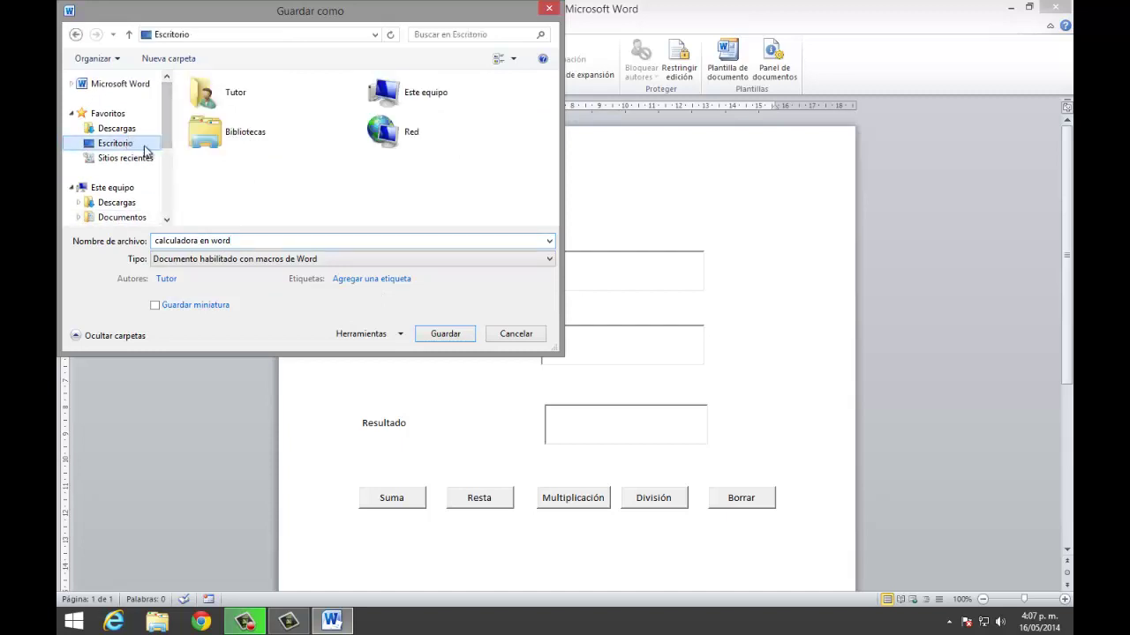
pyautogui.click(453, 334)
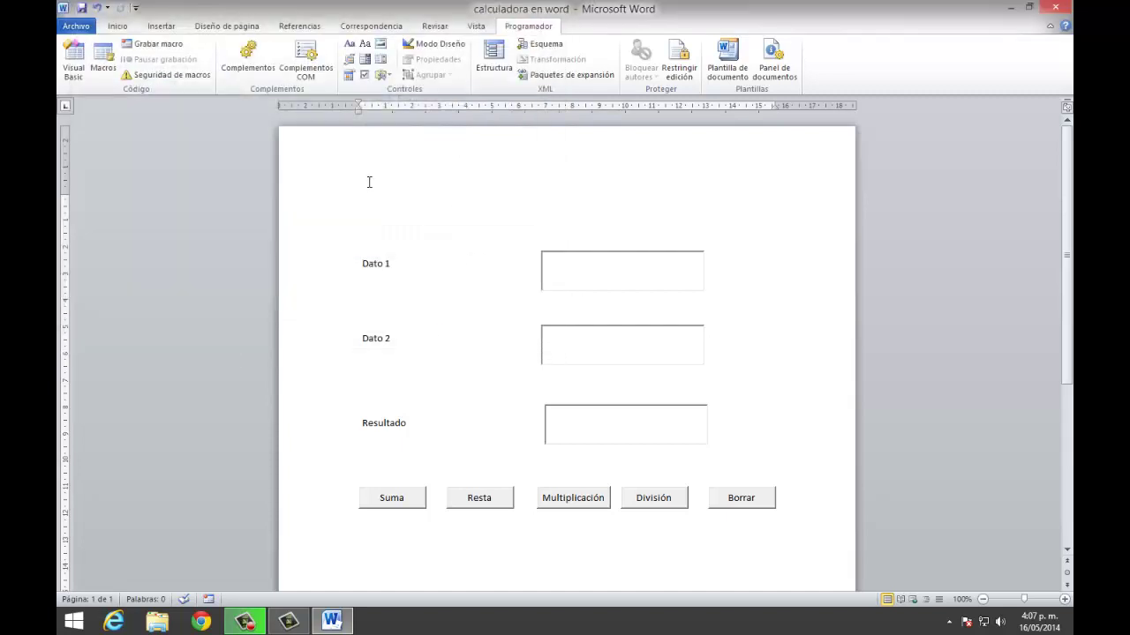
# - Close Word and reopen the saved 'calculadora en word' document with active content enabled
pyautogui.click(1054, 7)
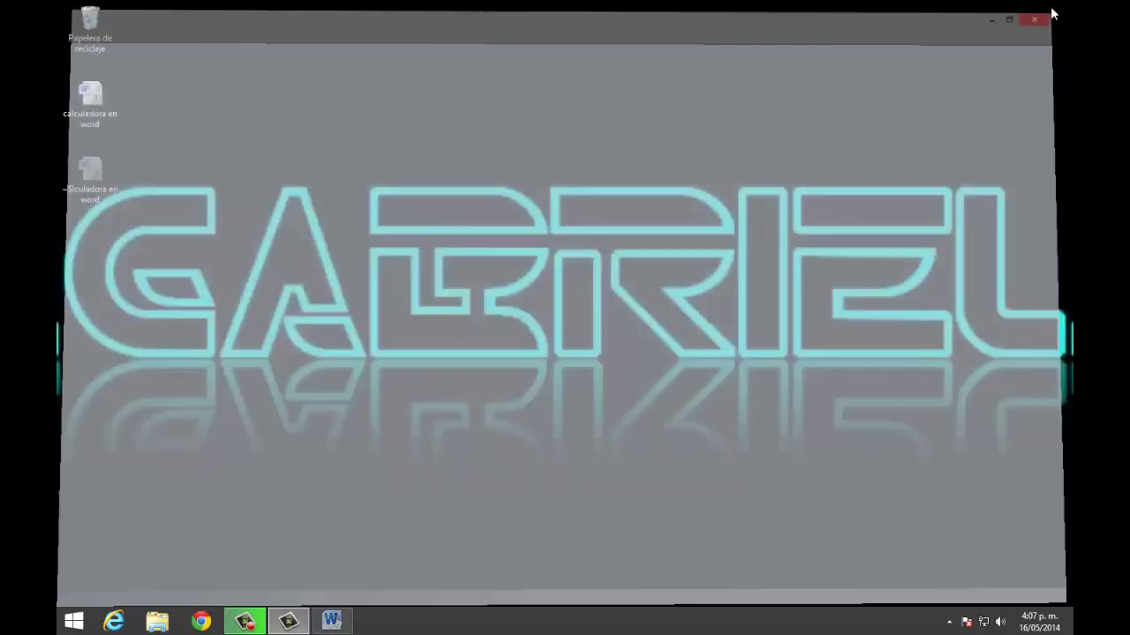
pyautogui.moveTo(88, 106); pyautogui.dragTo(566, 55)
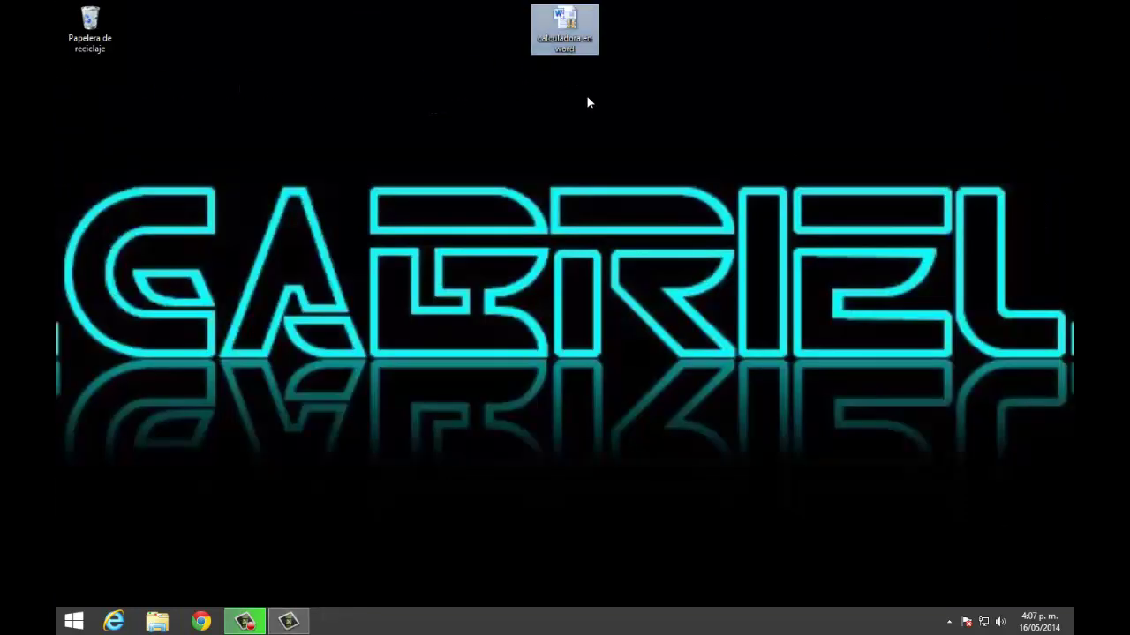
pyautogui.doubleClick(570, 23)
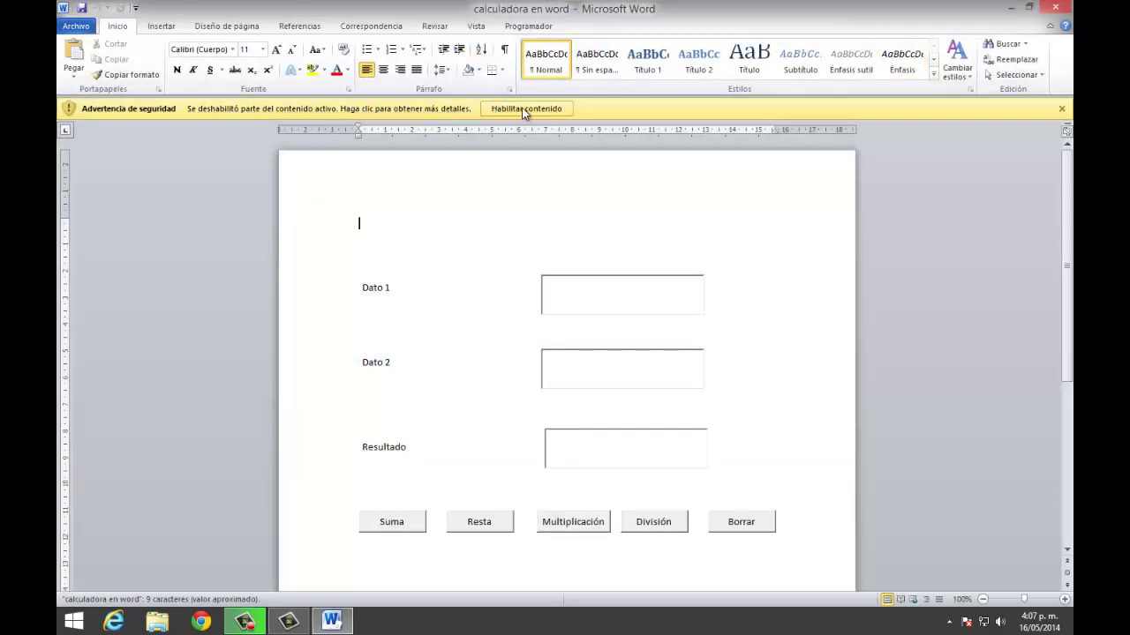
pyautogui.click(524, 108)
# - Test with 55 and 55: Suma 110, Resta 0, Multiplicación 3025, División 1, then Borrar
pyautogui.click(596, 270)
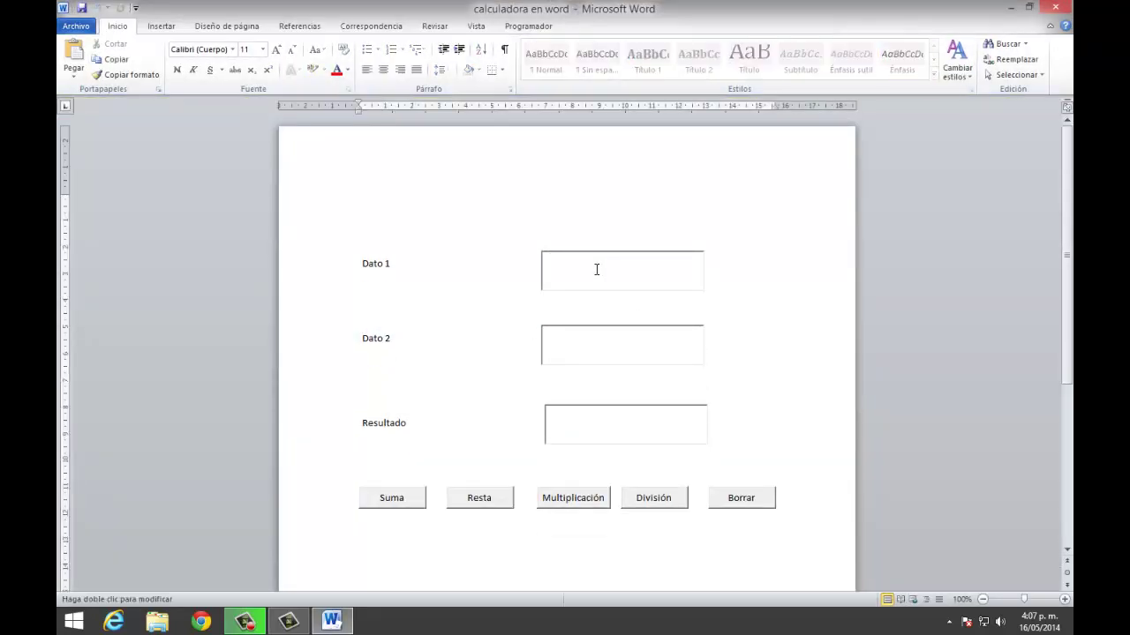
pyautogui.write('55')
pyautogui.click(604, 345)
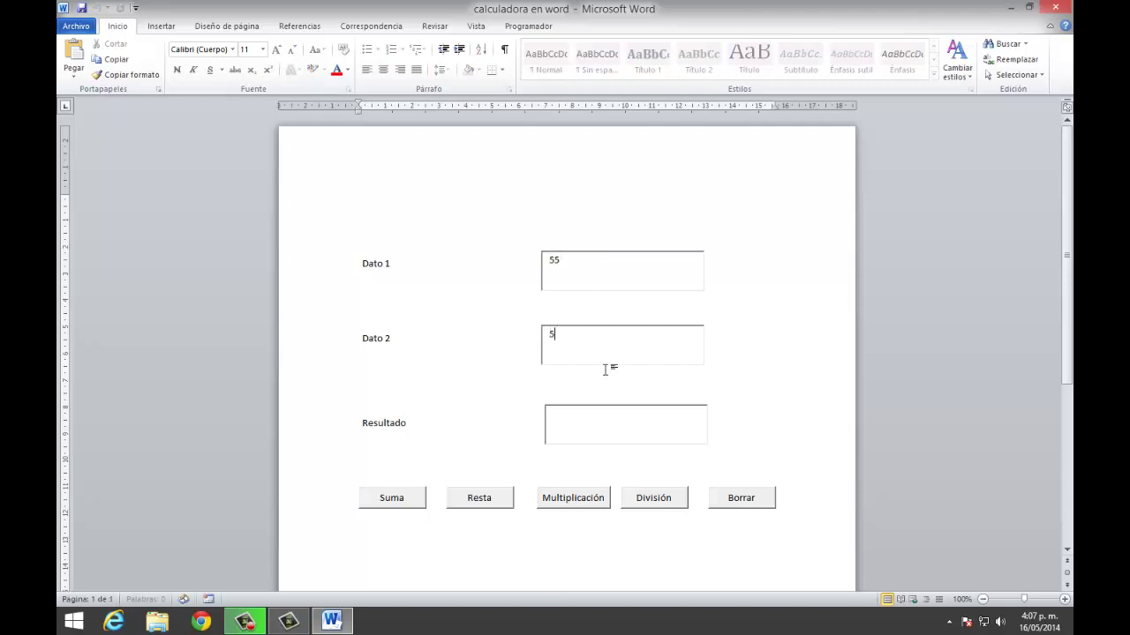
pyautogui.write('55')
pyautogui.click(401, 503)
pyautogui.click(479, 500)
pyautogui.click(561, 502)
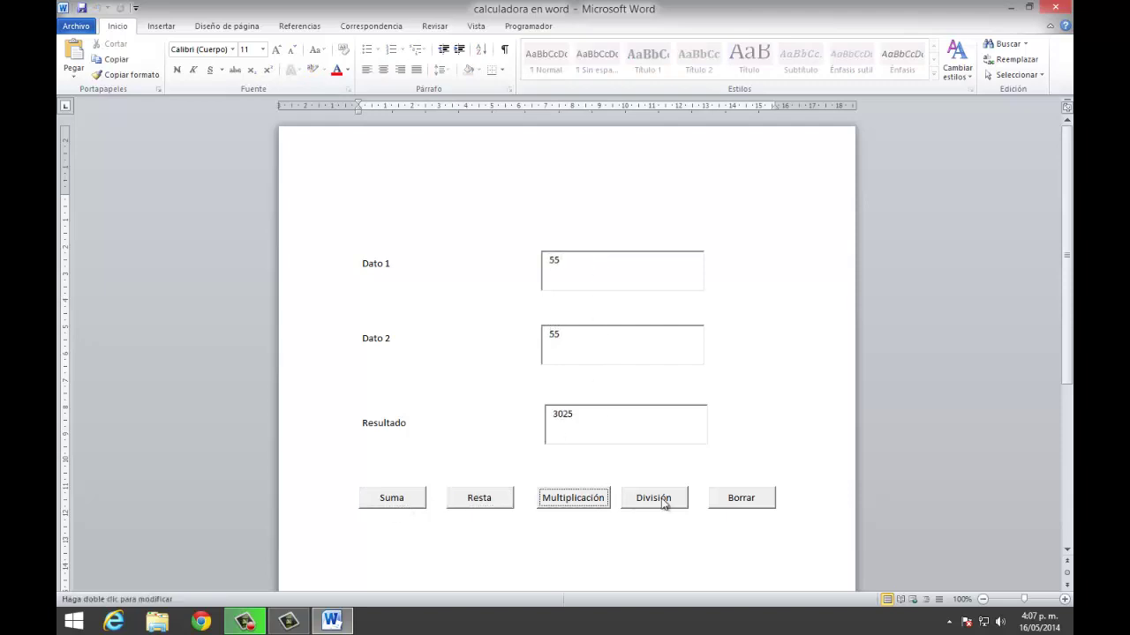
pyautogui.click(660, 500)
pyautogui.click(746, 498)
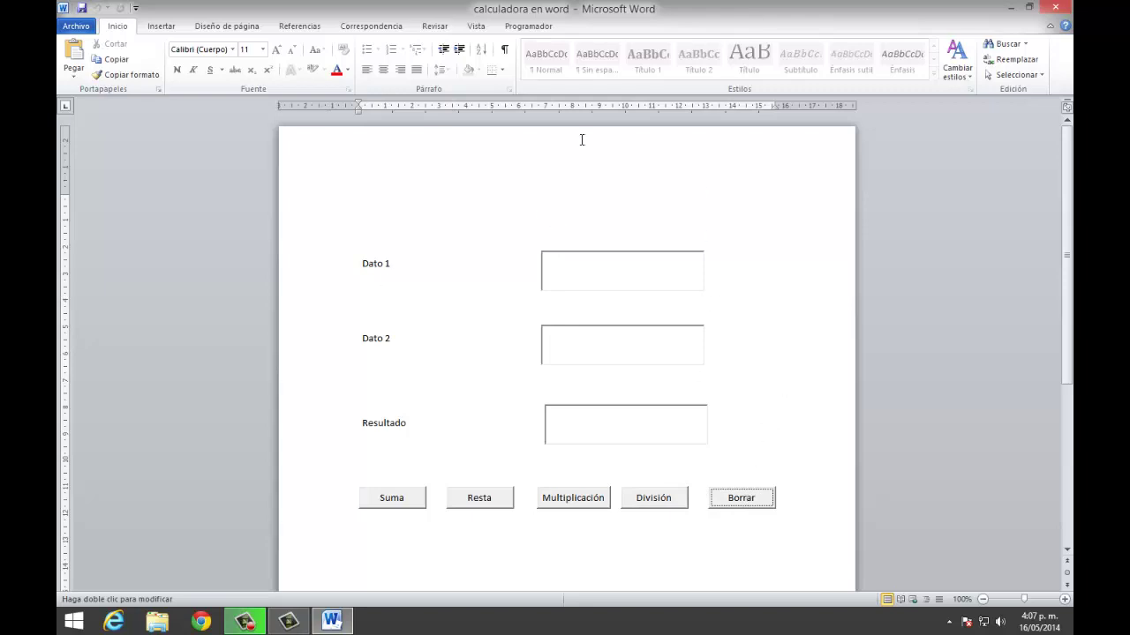
pyautogui.click(530, 30)
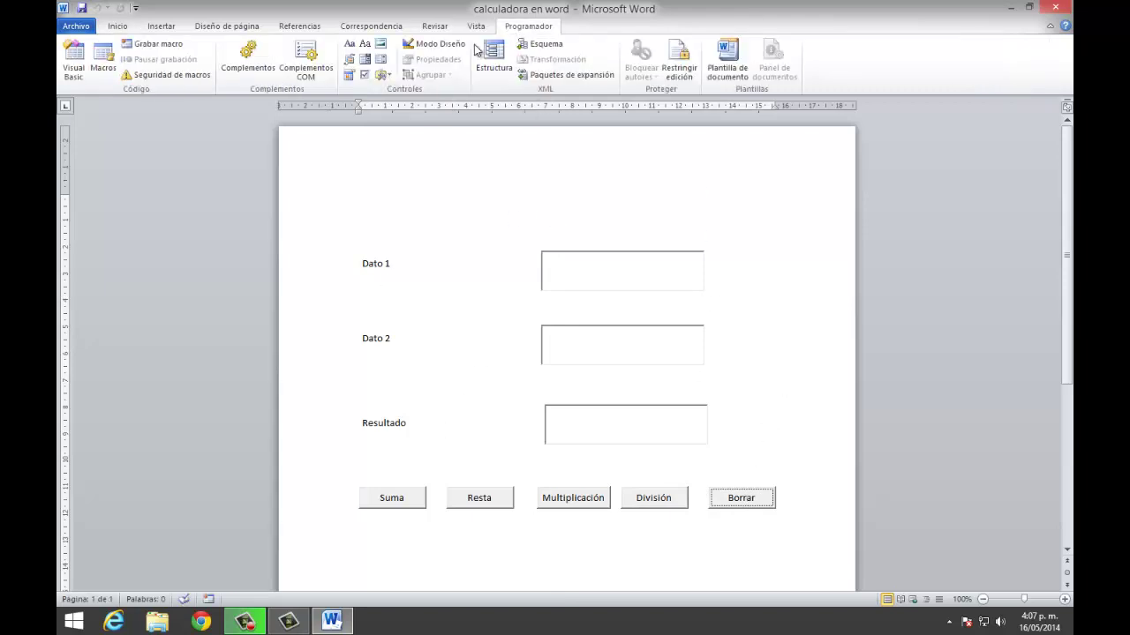
# - Inspect the Dato 1, Dato 2 and Resultado controls in design mode, then close without saving
pyautogui.click(432, 44)
pyautogui.click(592, 277)
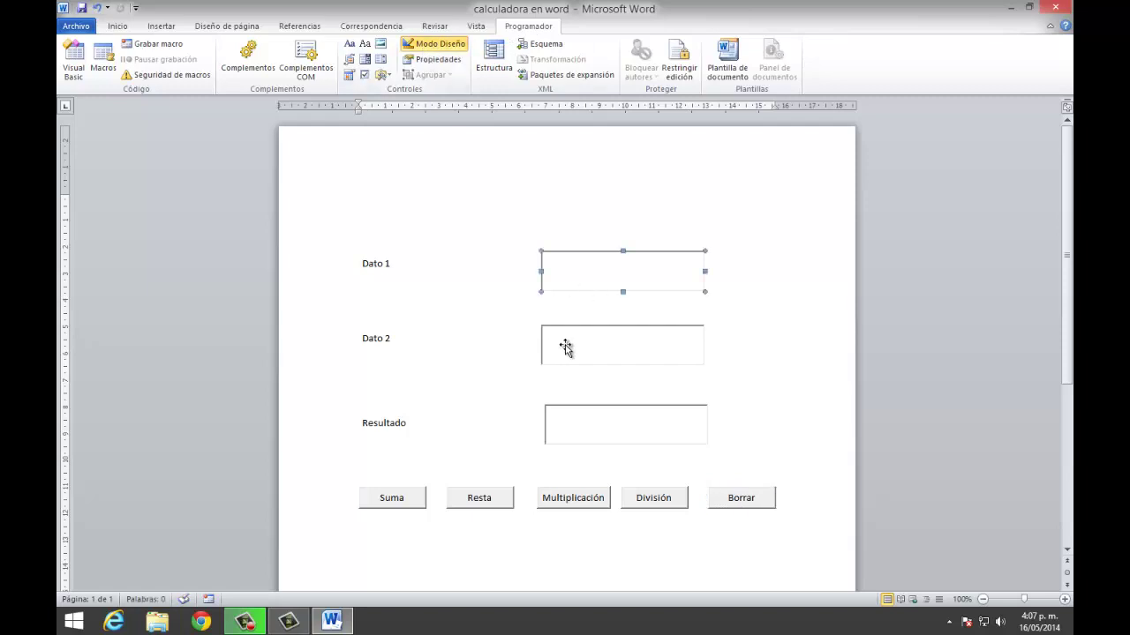
pyautogui.click(567, 348)
pyautogui.click(602, 427)
pyautogui.click(813, 328)
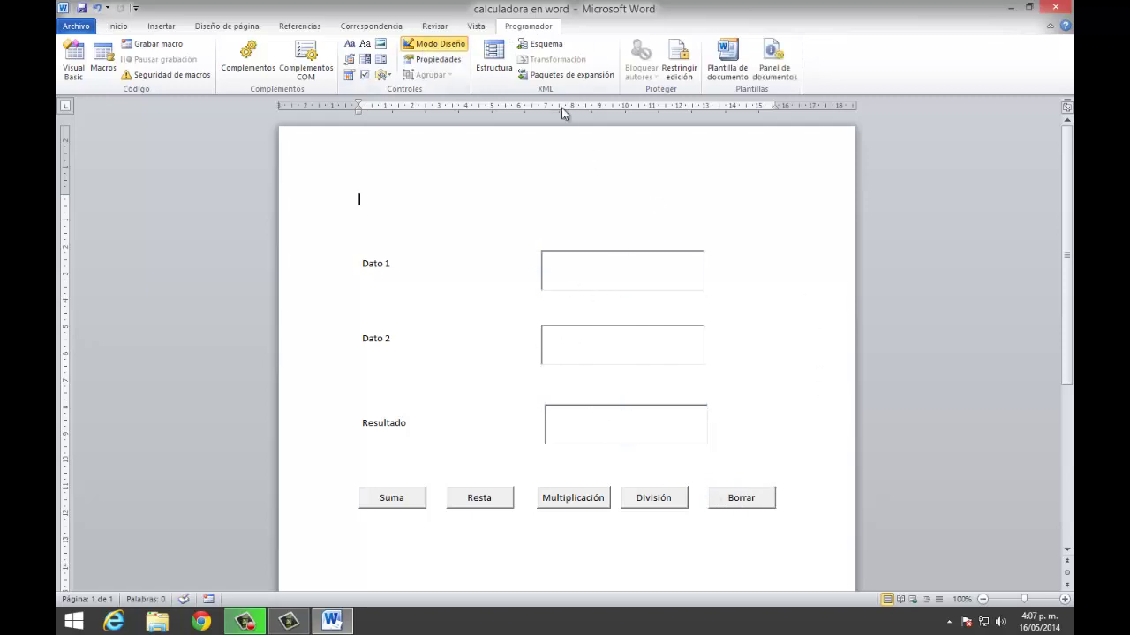
pyautogui.click(437, 46)
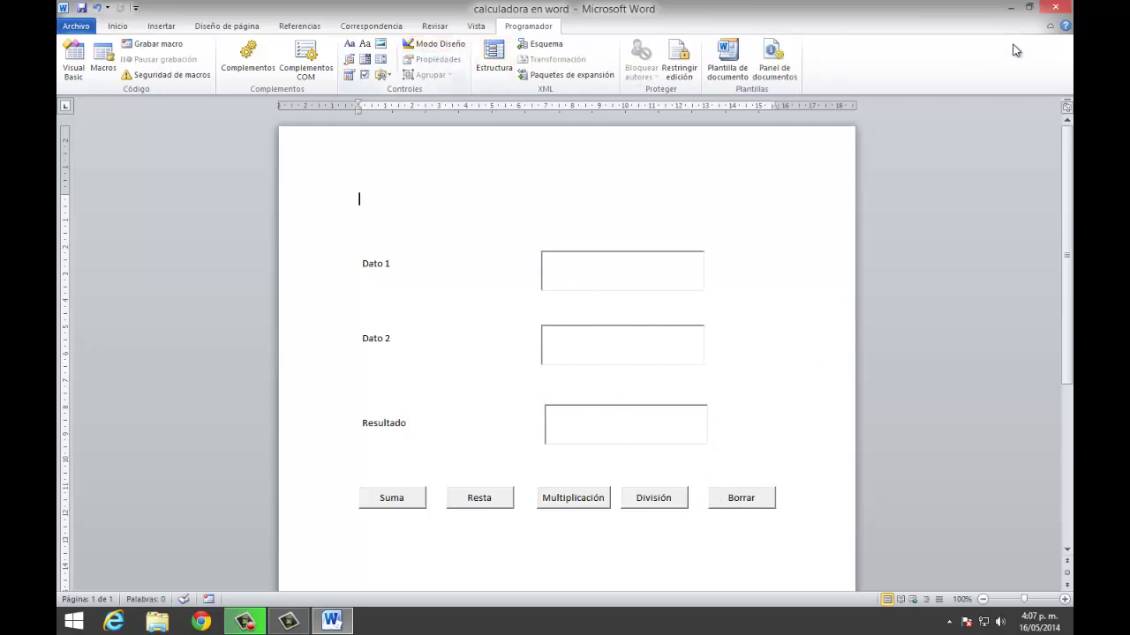
pyautogui.click(1053, 7)
pyautogui.click(550, 328)
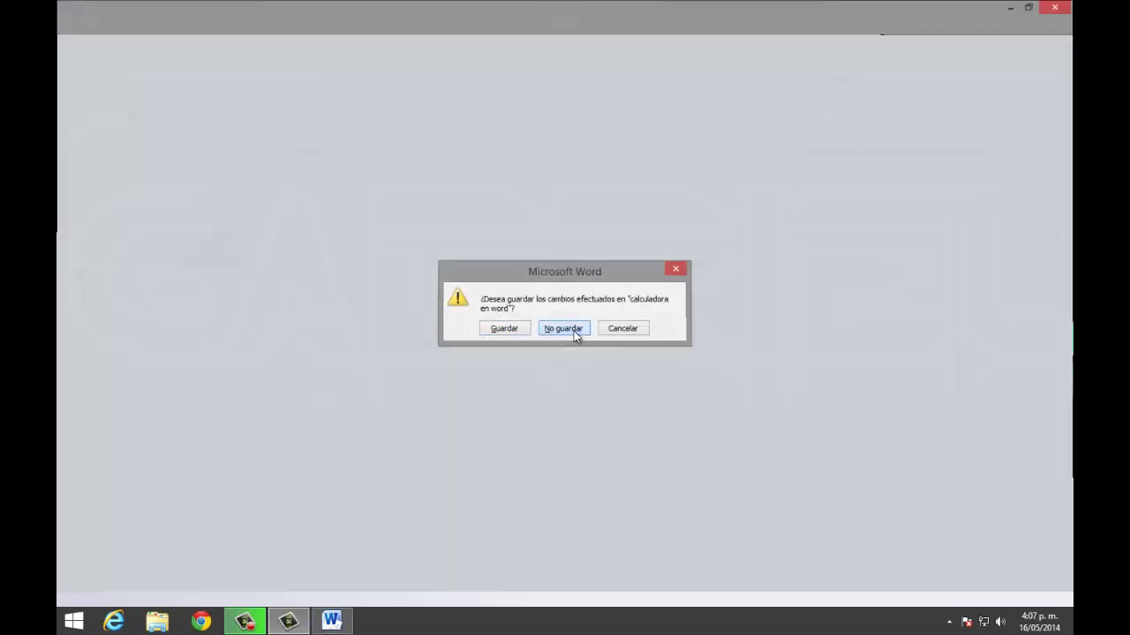